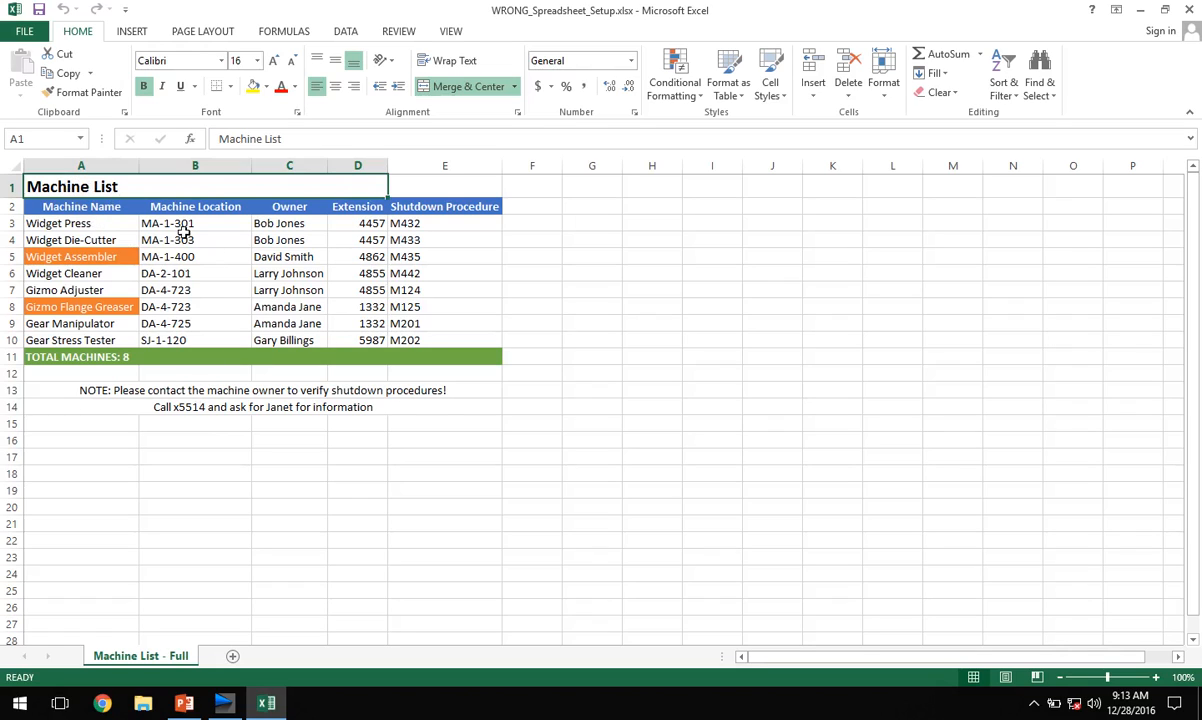
Examine the machine list's merged note rows, title, data table and the formula behind the total machines row
click(201, 393)
click(209, 407)
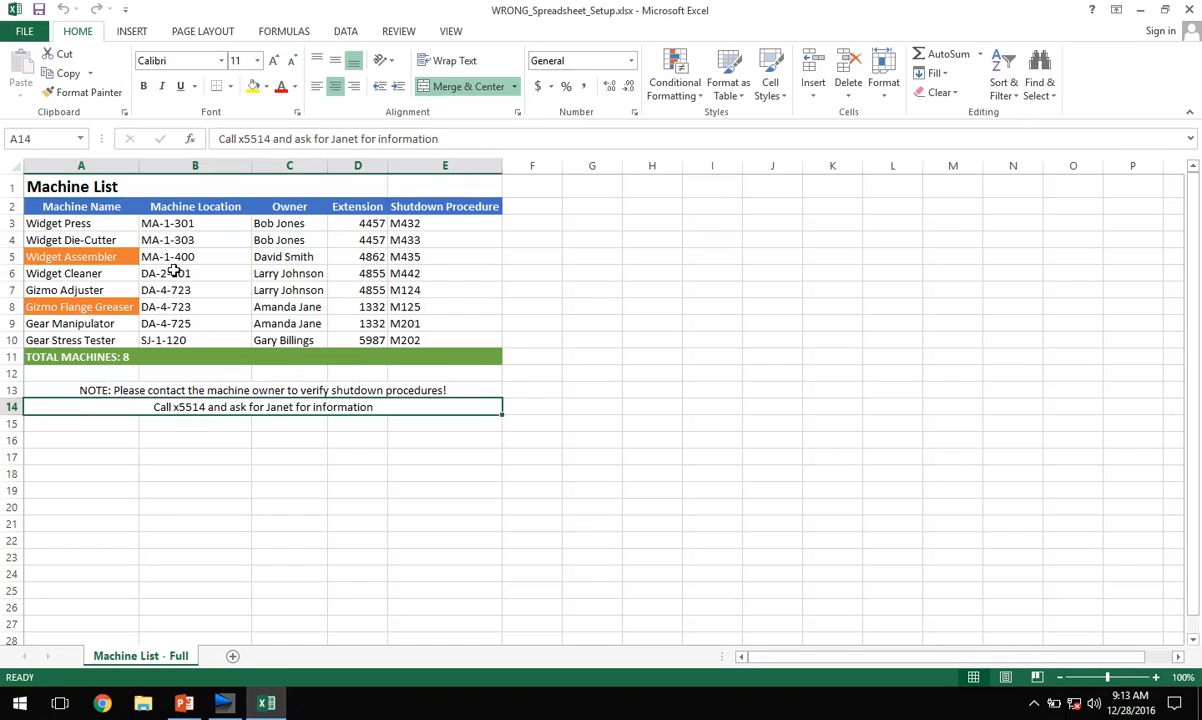
click(99, 180)
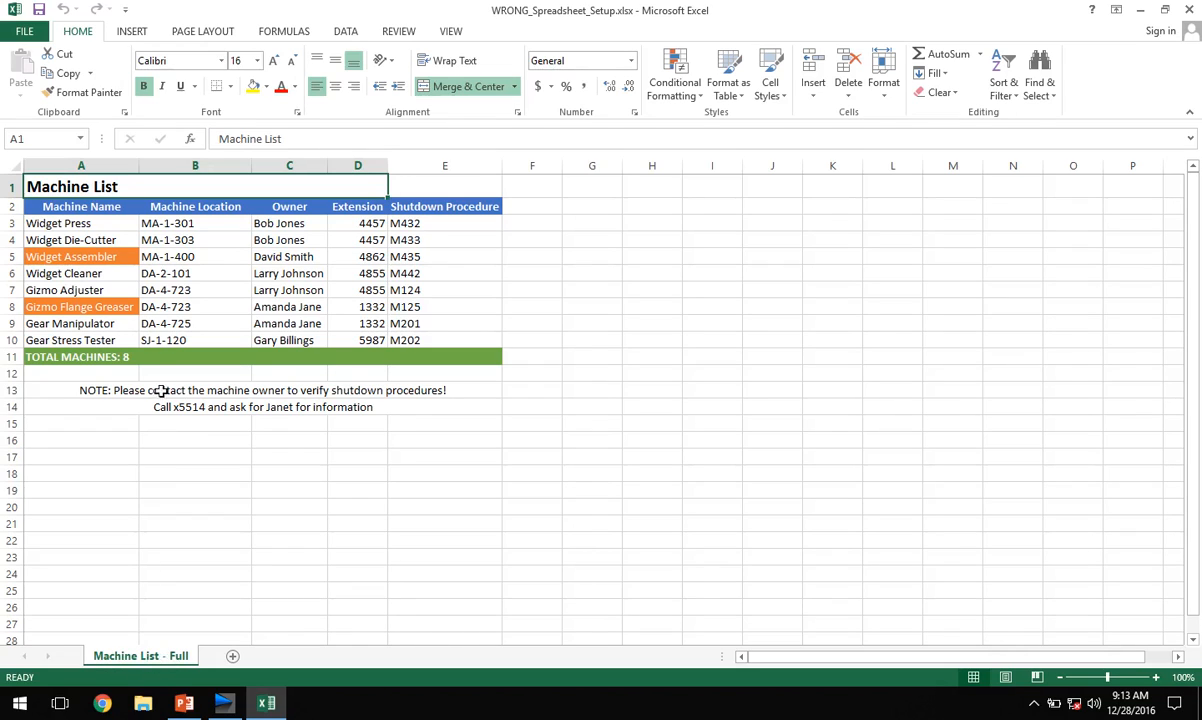
drag(60, 203, 479, 340)
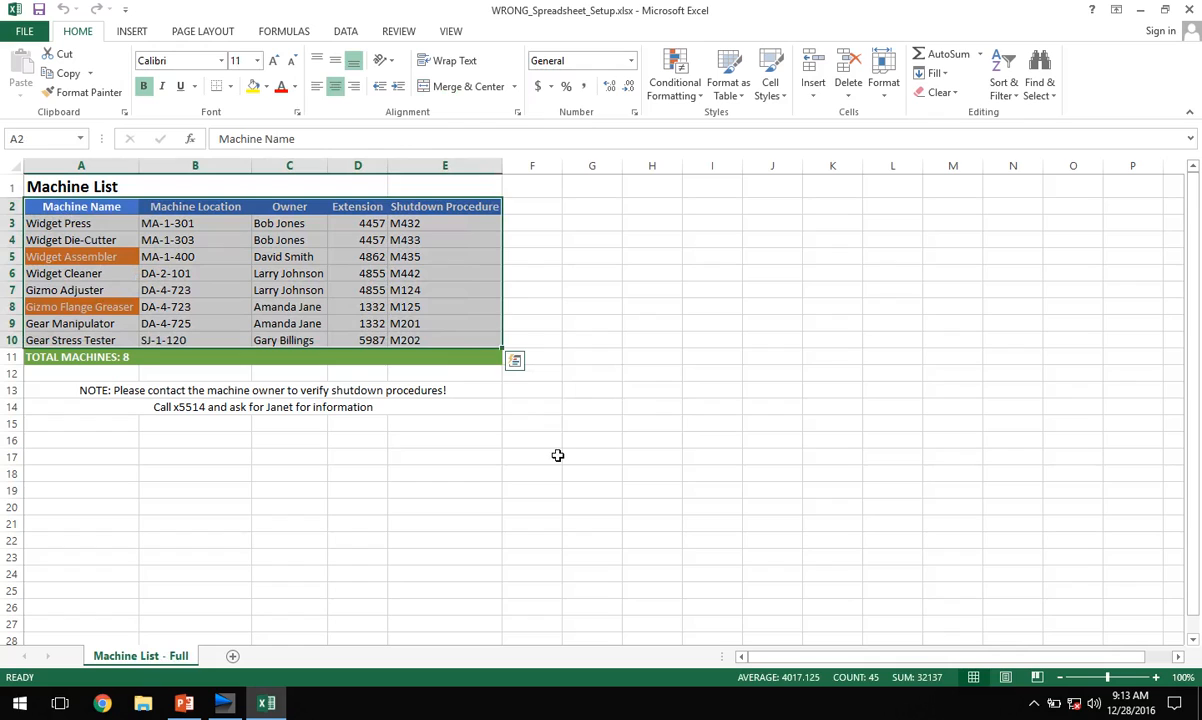
click(97, 354)
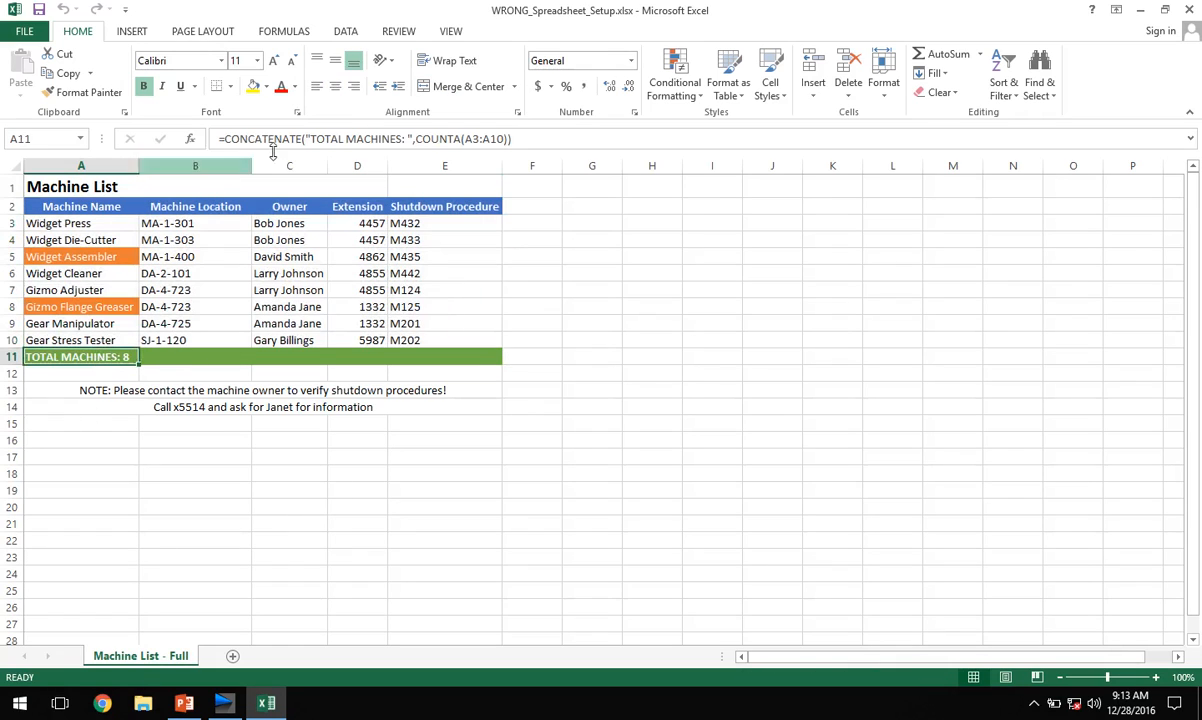
drag(305, 138, 384, 140)
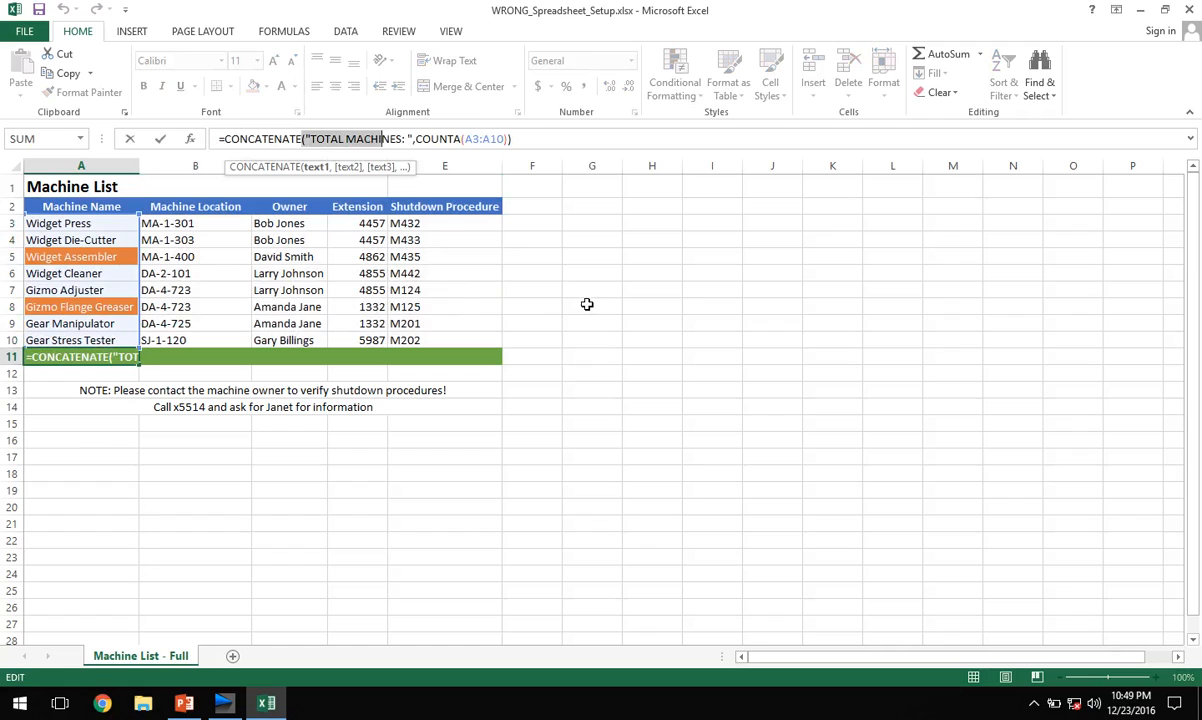
key(Escape)
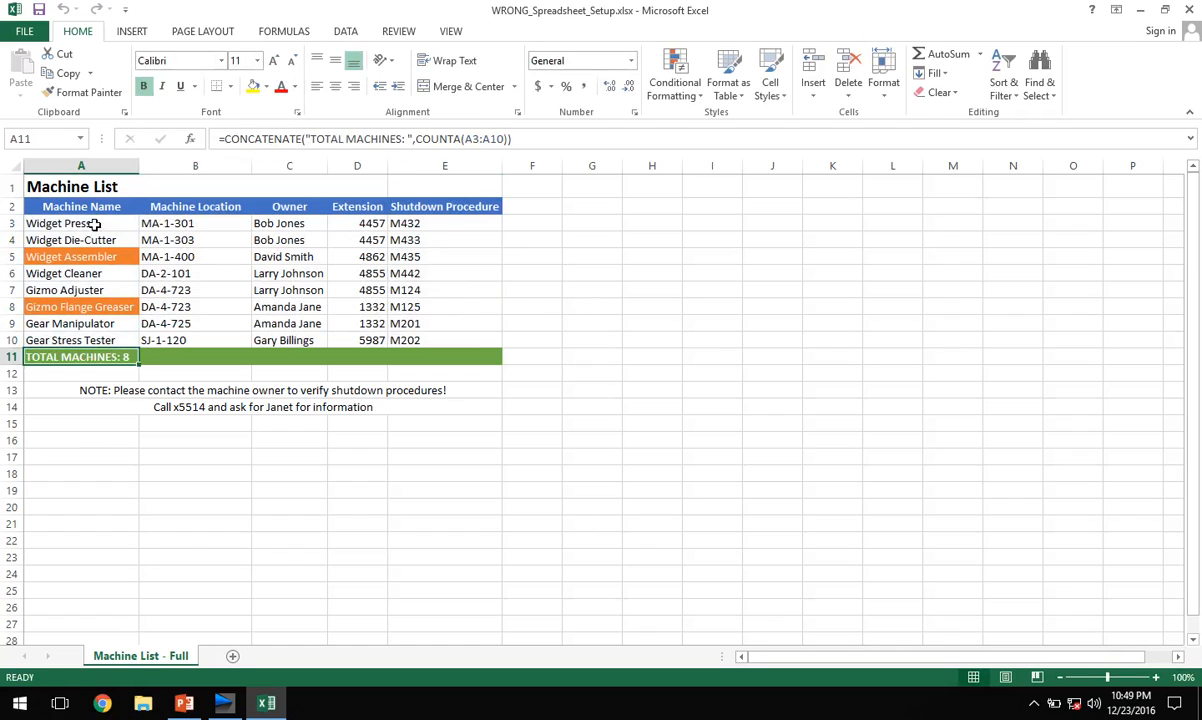
Copy the machine table with its column headers, cells A2:E10, leaving out the title, total and note rows
click(91, 224)
click(77, 204)
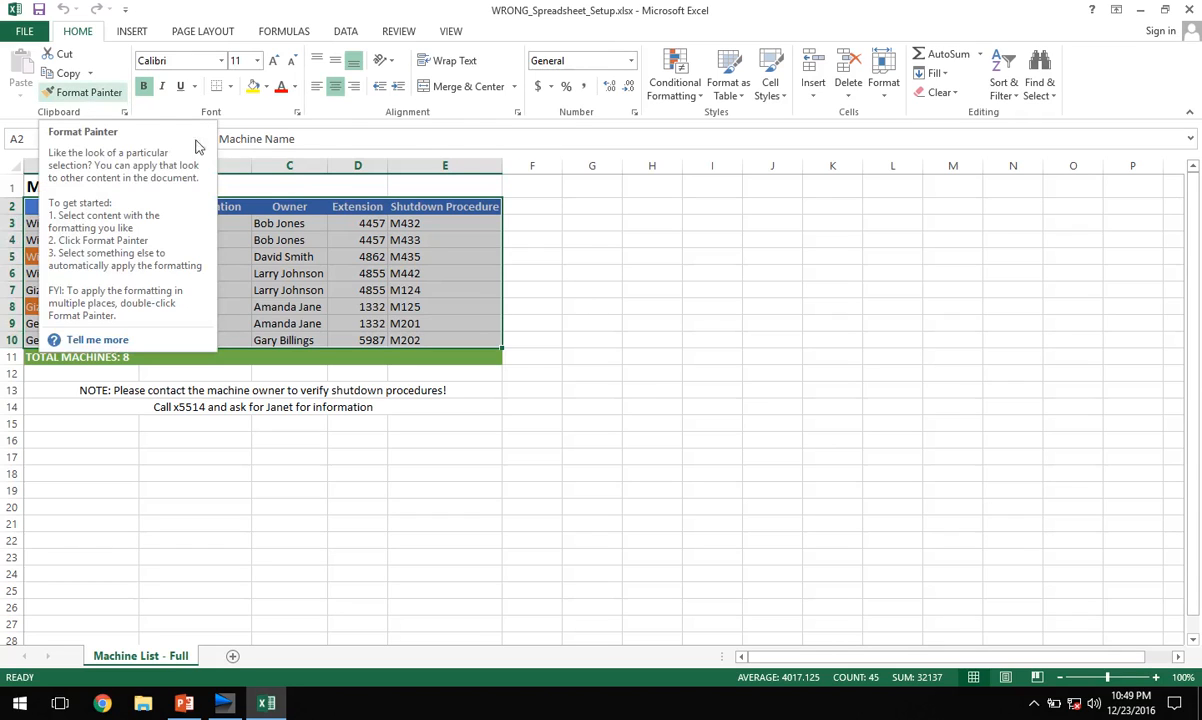
click(68, 74)
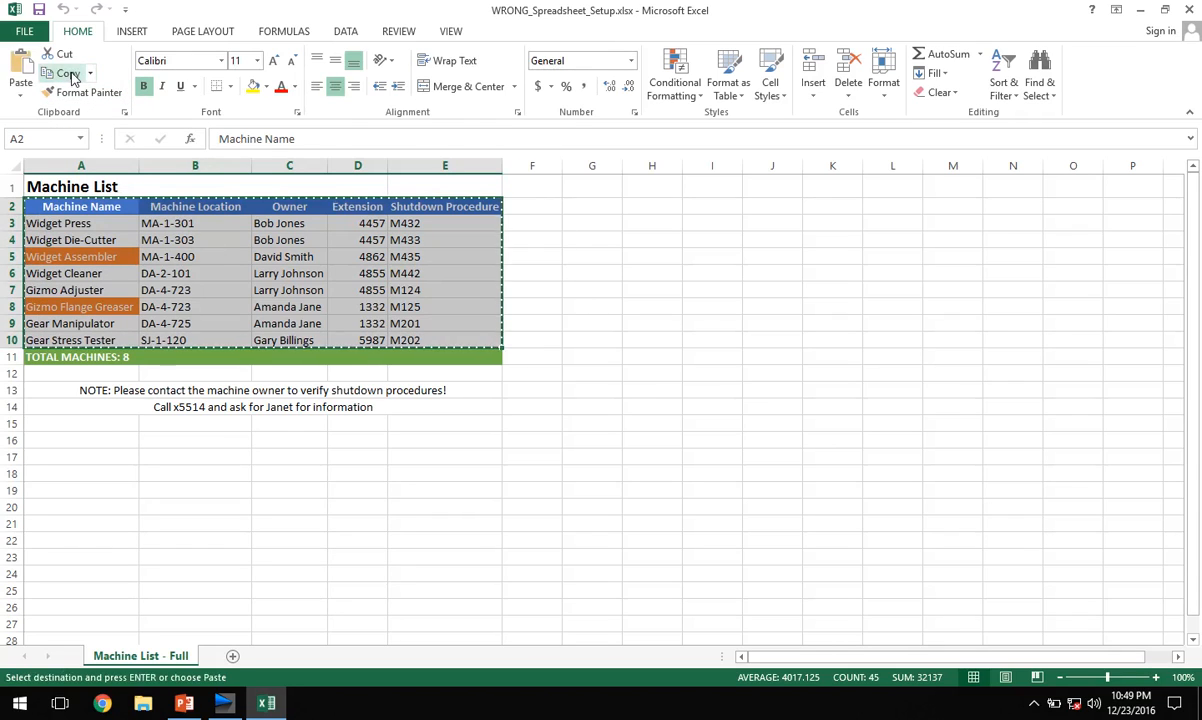
Create a blank workbook and paste the copied machine table at cell A1 as values only
click(24, 31)
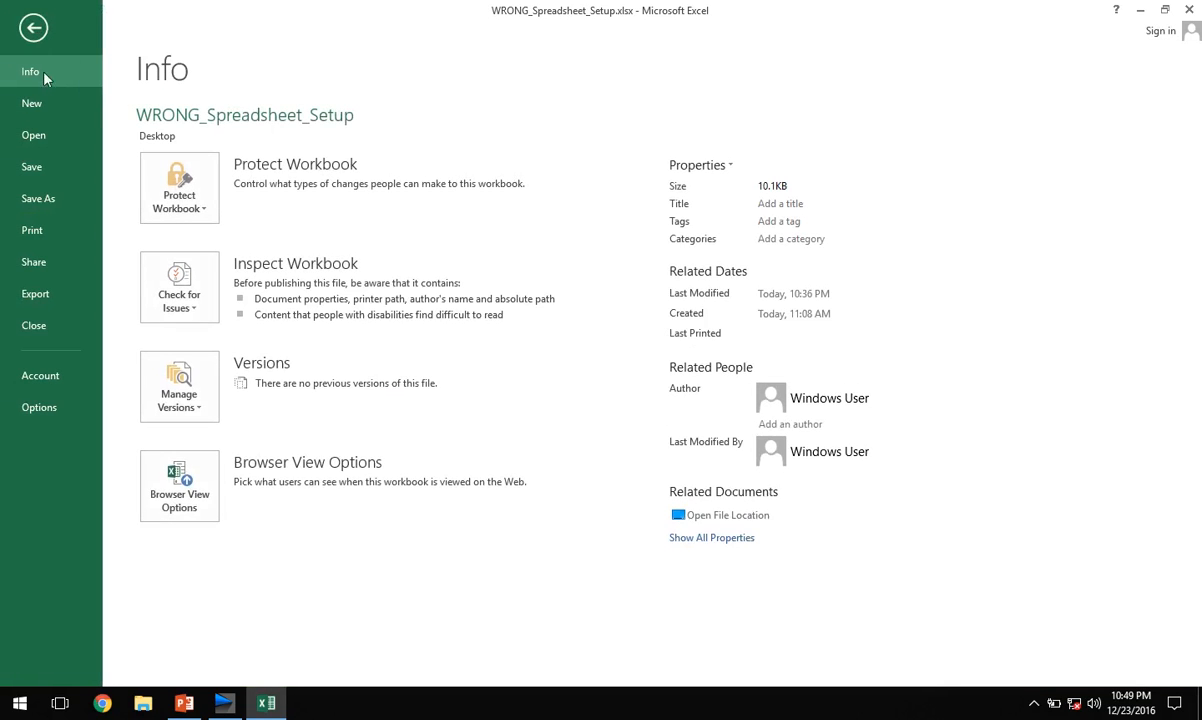
click(41, 103)
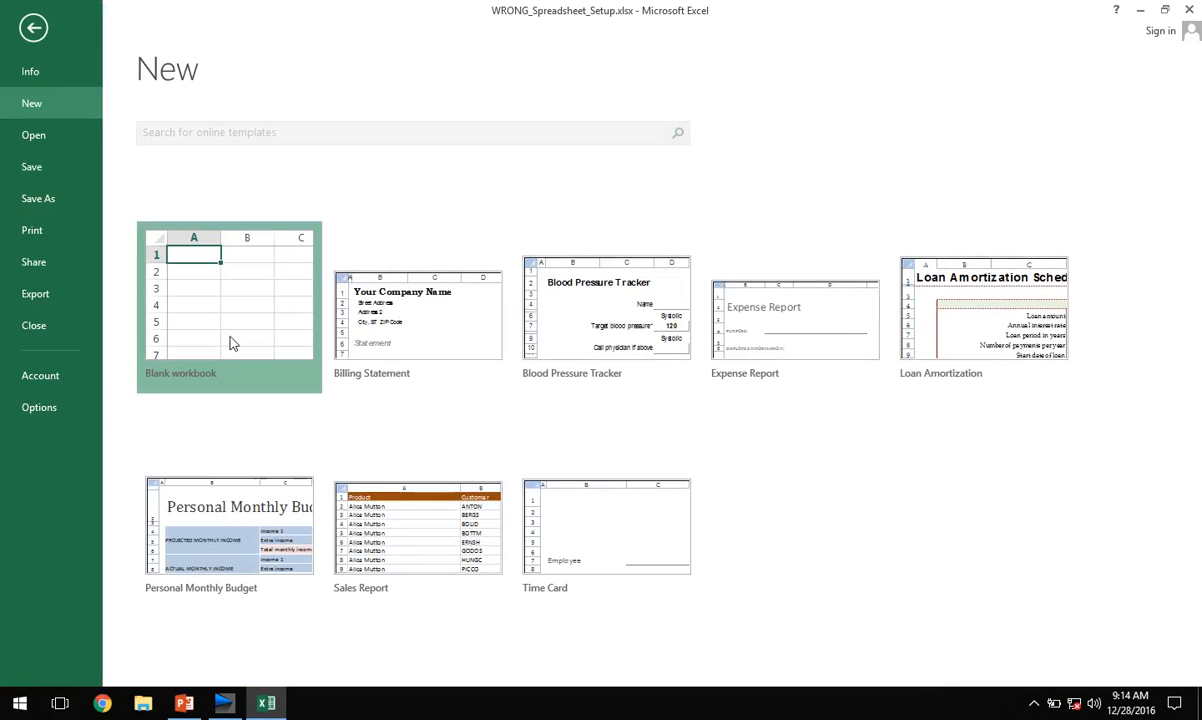
click(230, 343)
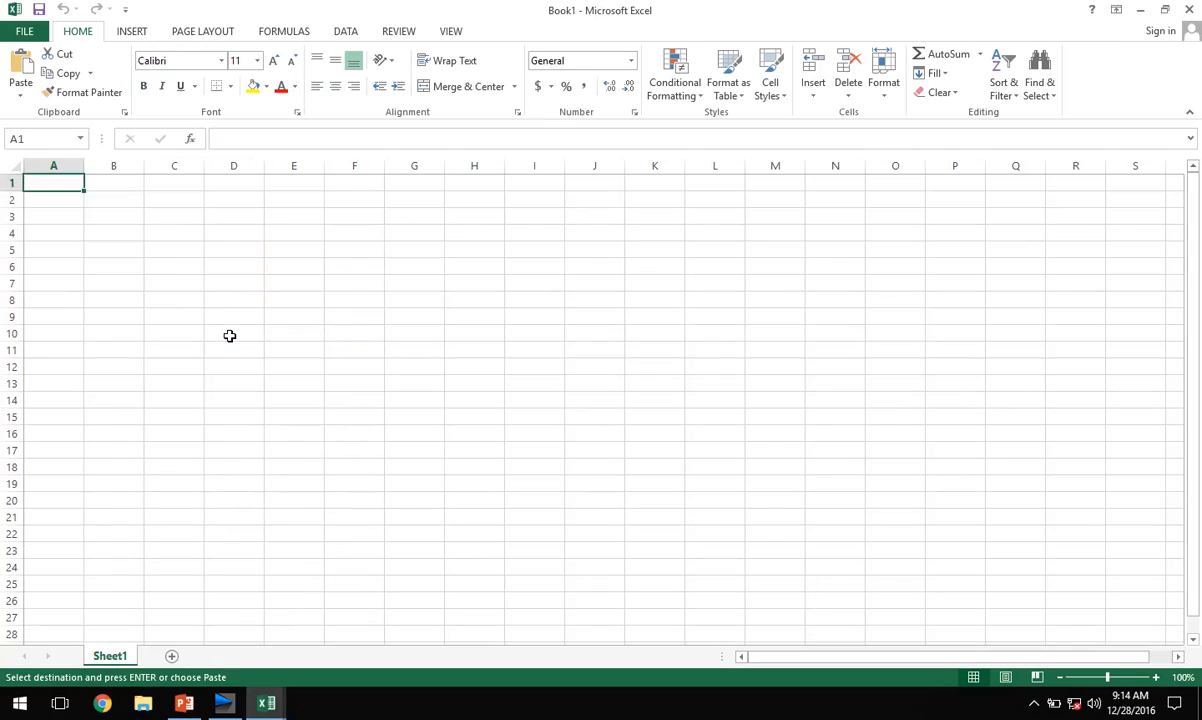
right_click(64, 183)
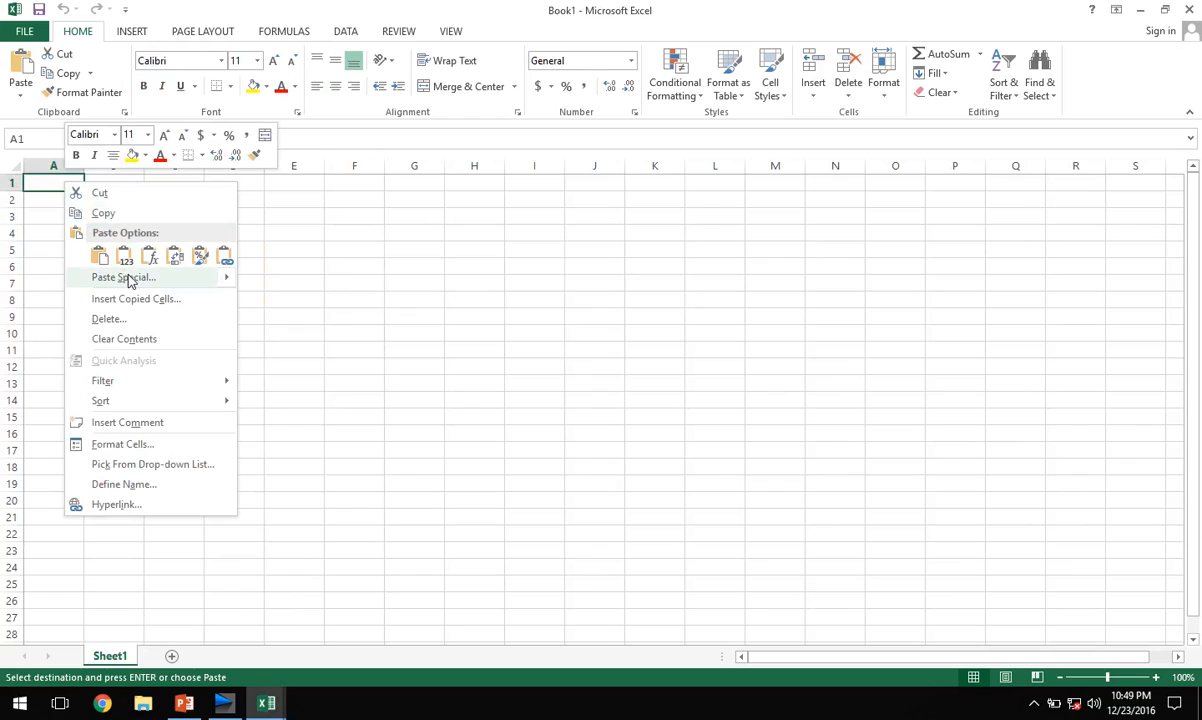
mouse_move(129, 280)
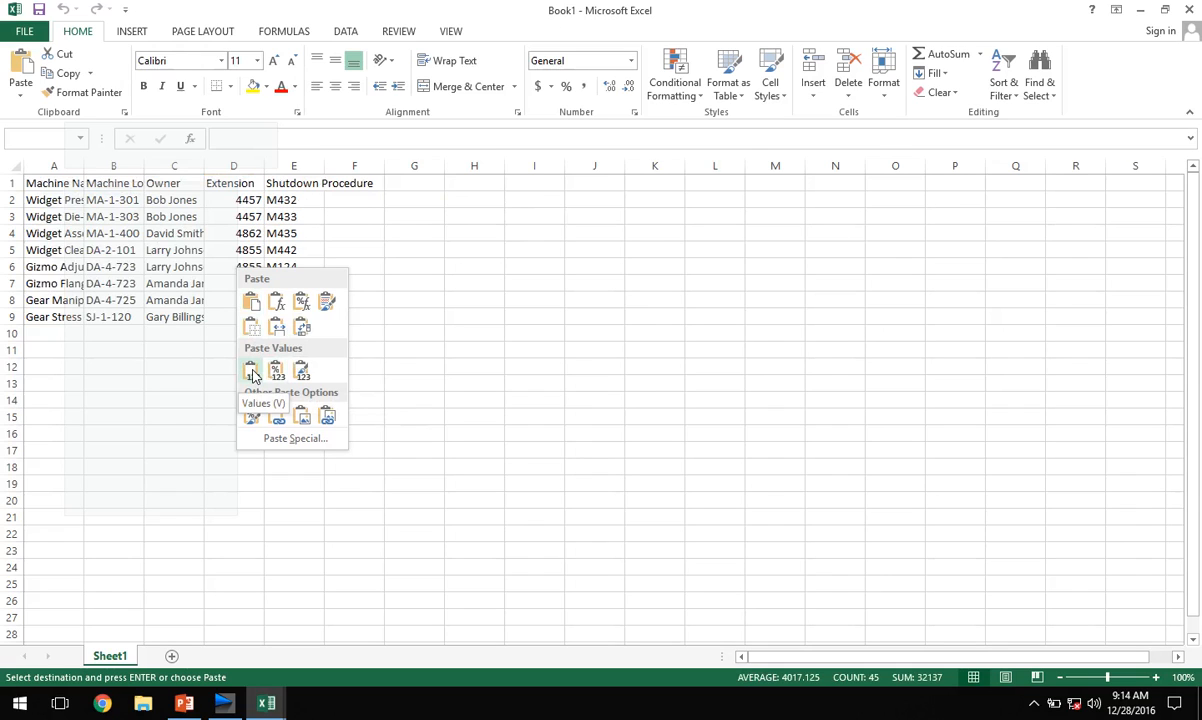
click(252, 373)
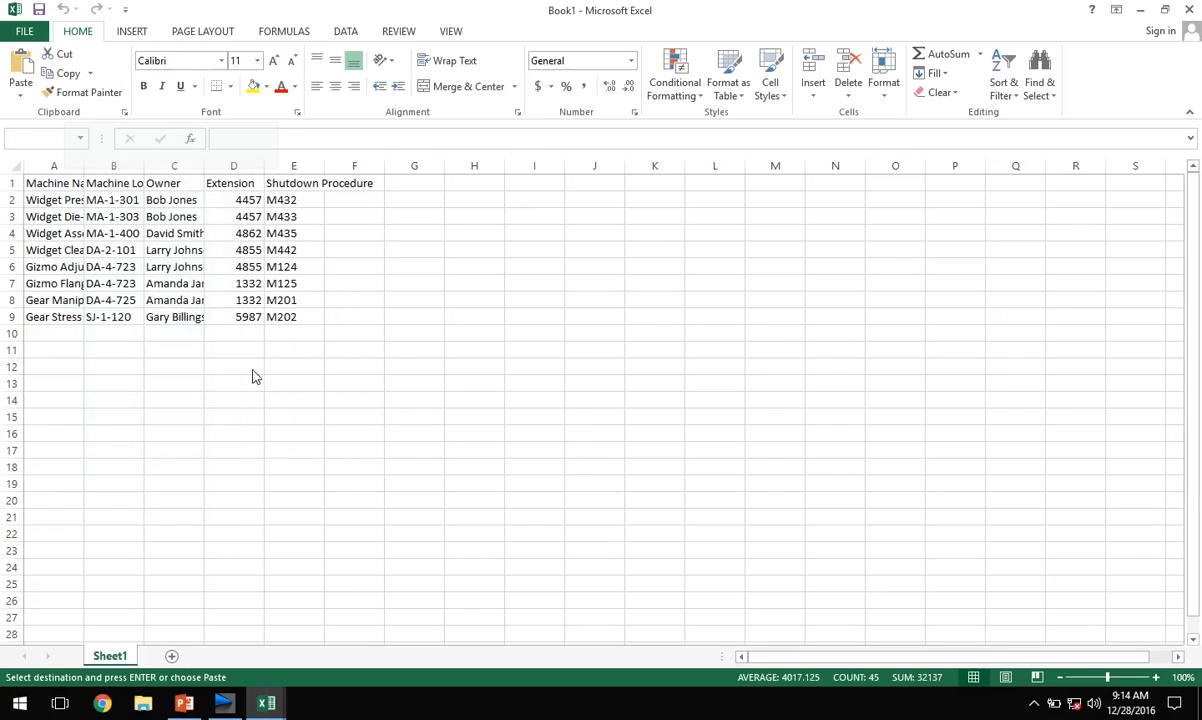
Auto-fit the width of all columns in the new sheet to their contents
click(418, 259)
click(330, 200)
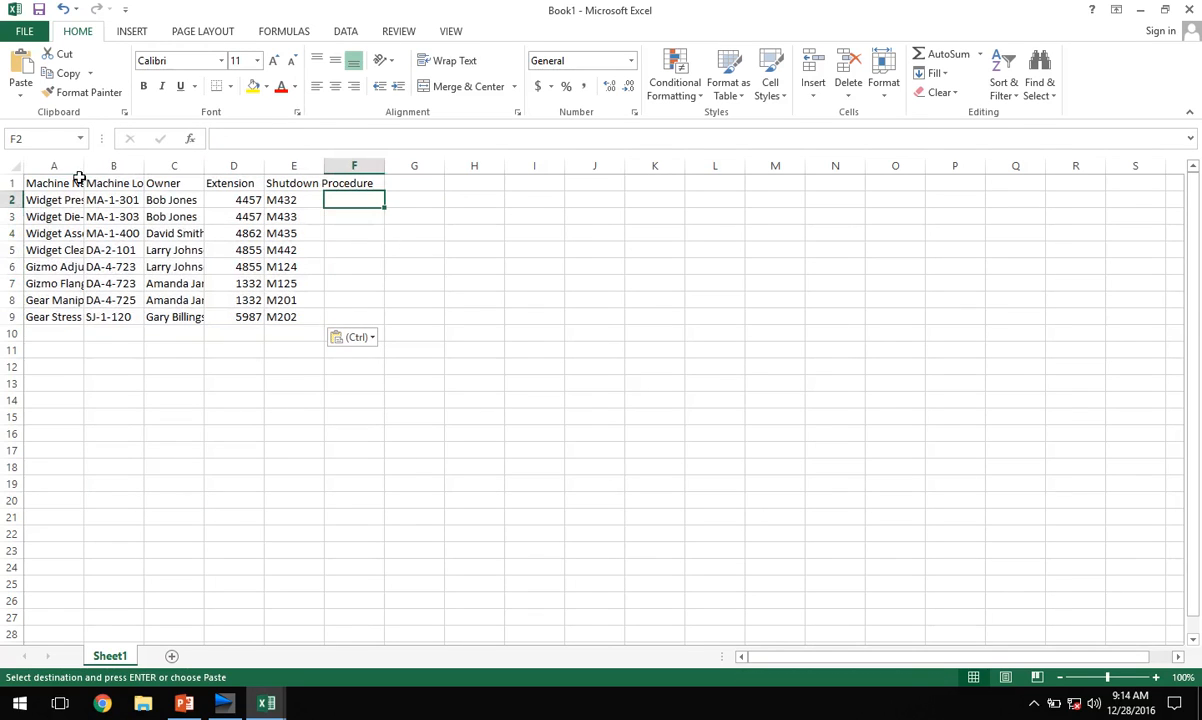
click(19, 167)
double_click(84, 166)
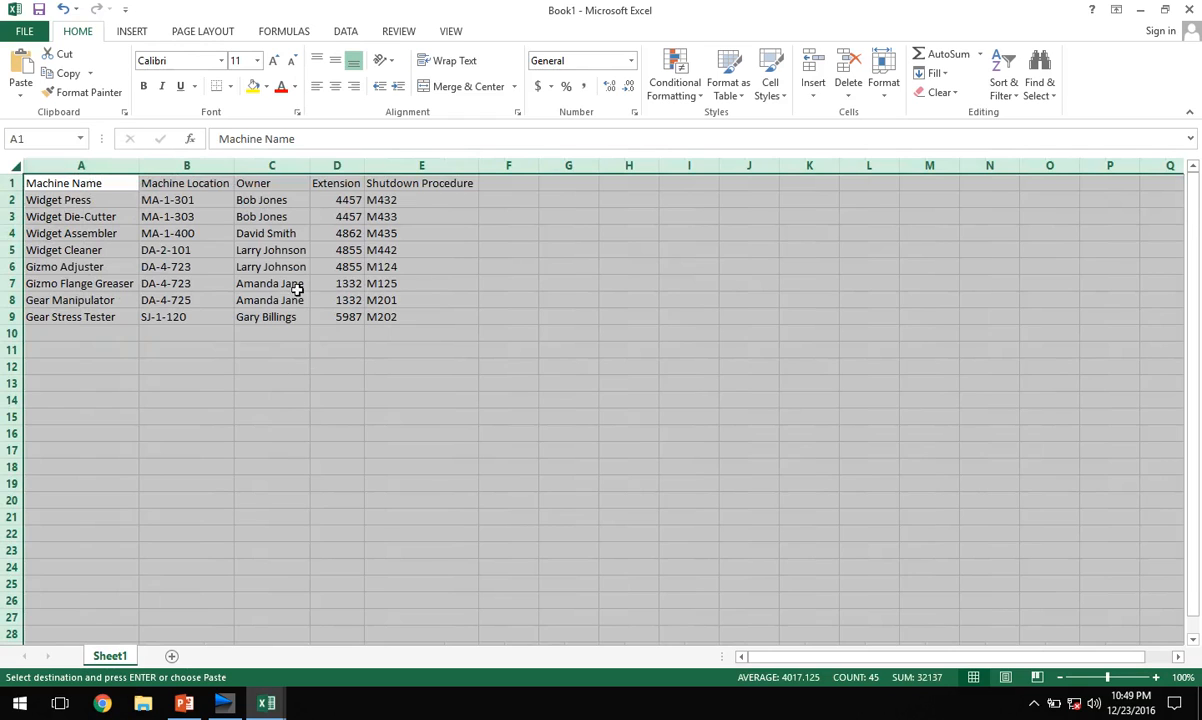
Review the pasted machine table from its header row down to the last machine row
click(271, 267)
drag(94, 182, 440, 301)
key(ctrl+v)
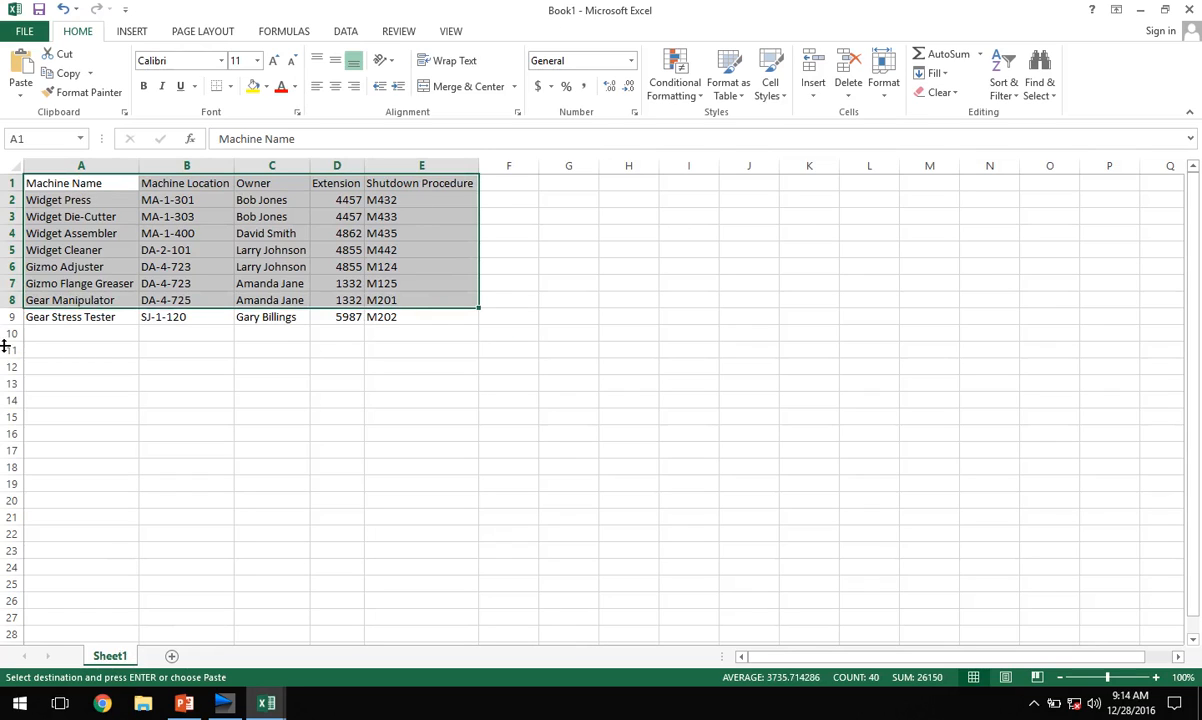
click(50, 317)
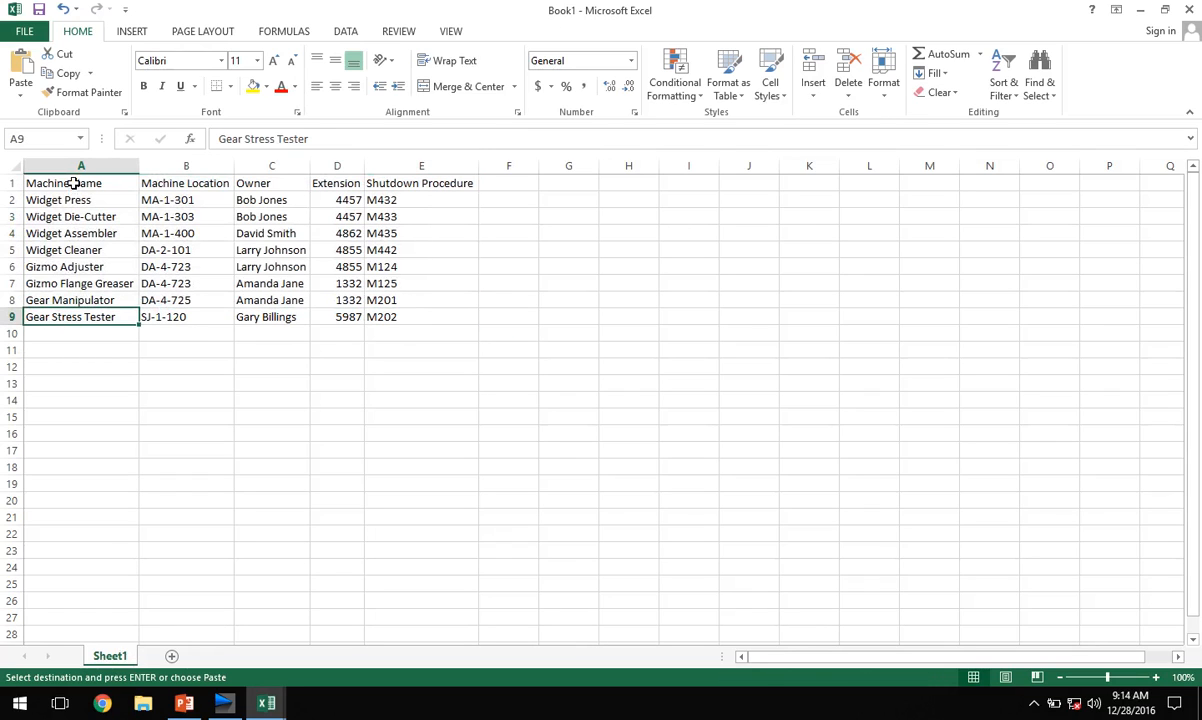
click(74, 183)
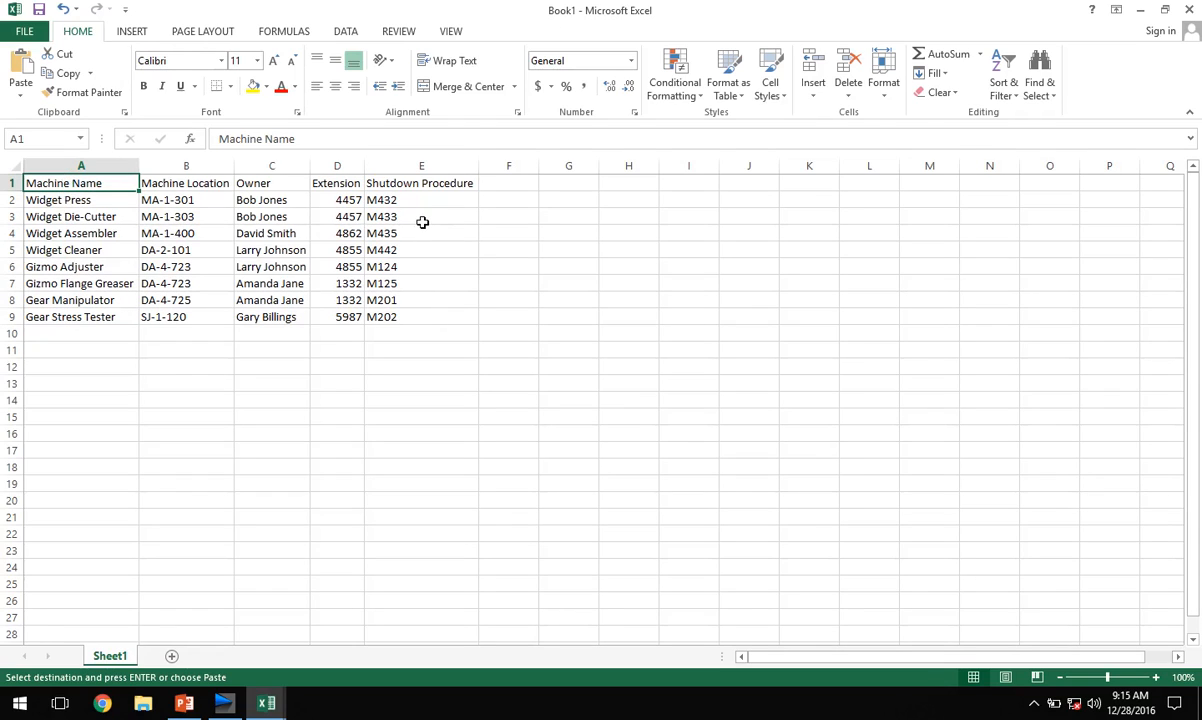
Save the new workbook to the Desktop as Test.xls in Excel 97-2003 Workbook format, and close the original workbook
click(40, 9)
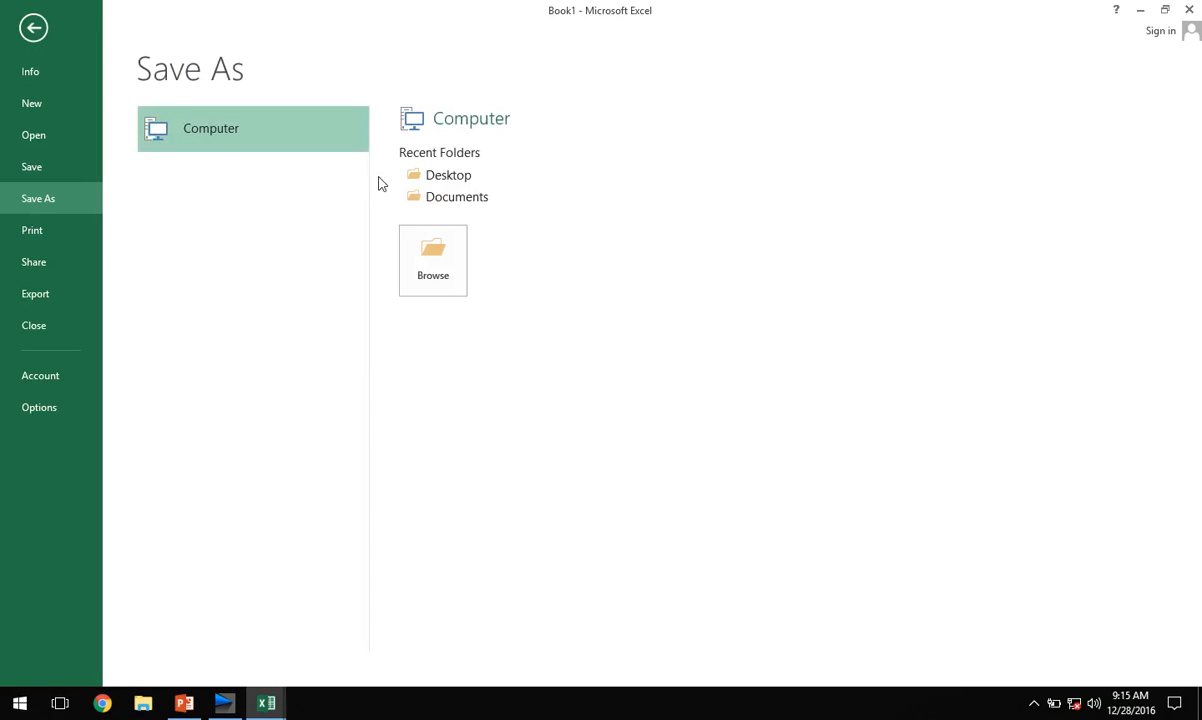
click(432, 180)
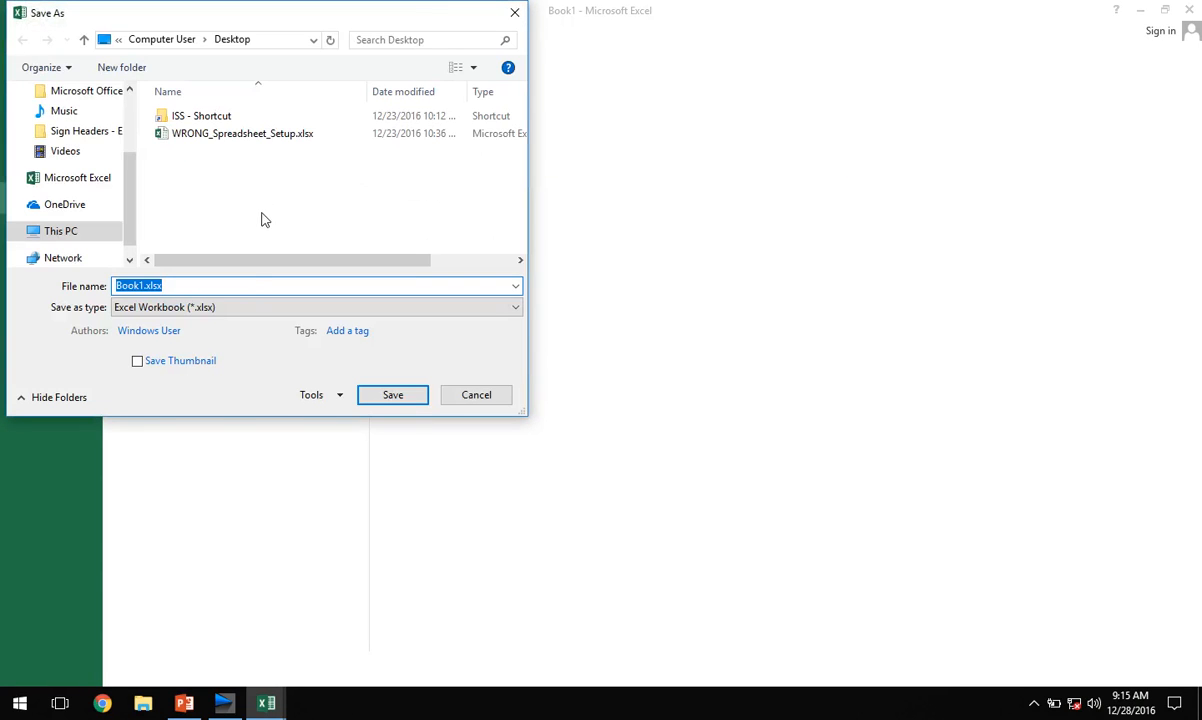
click(136, 287)
click(142, 309)
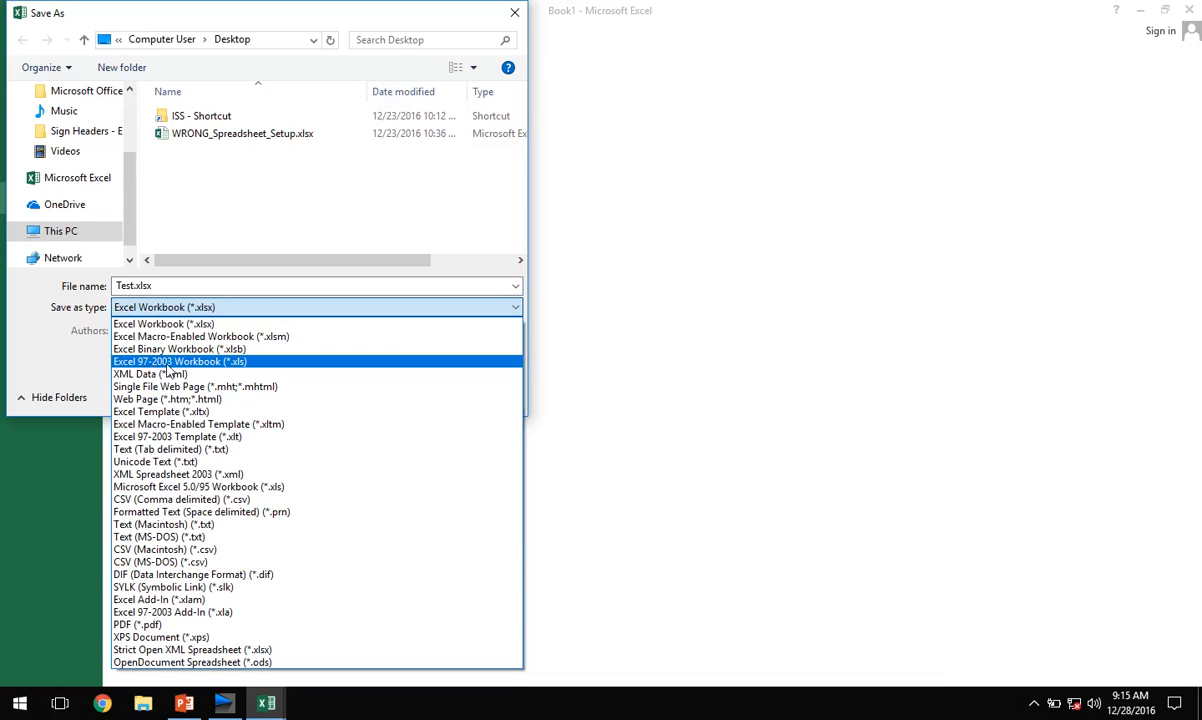
click(168, 364)
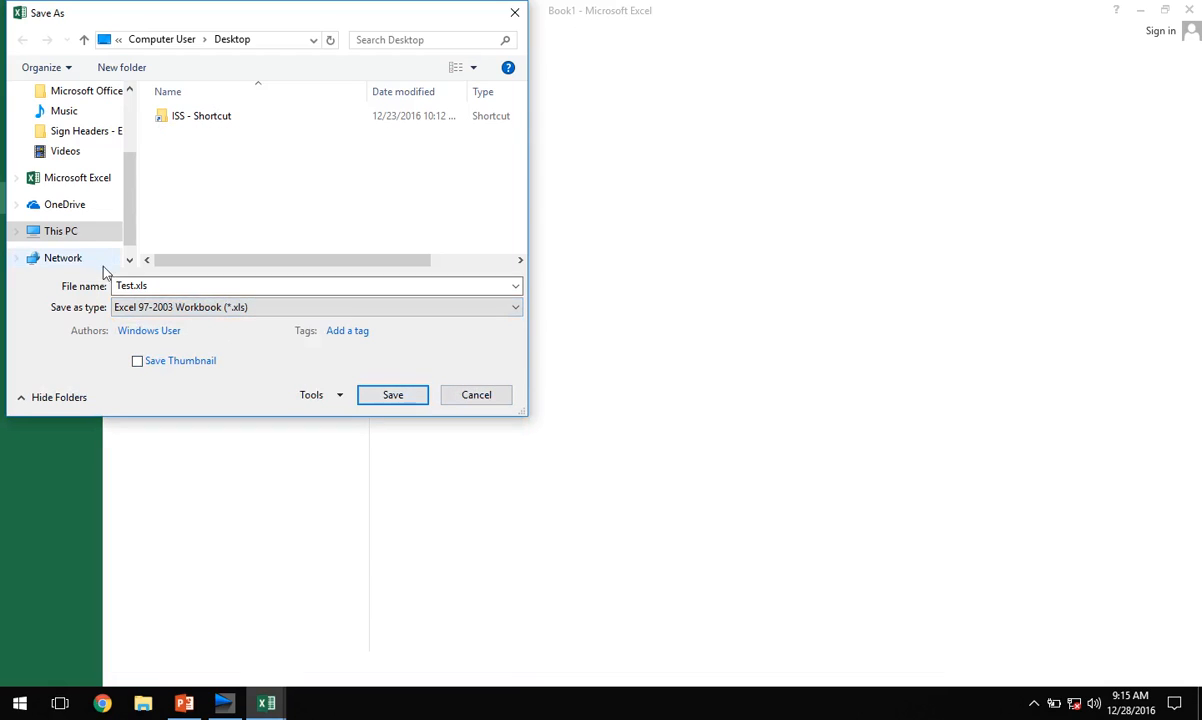
click(388, 395)
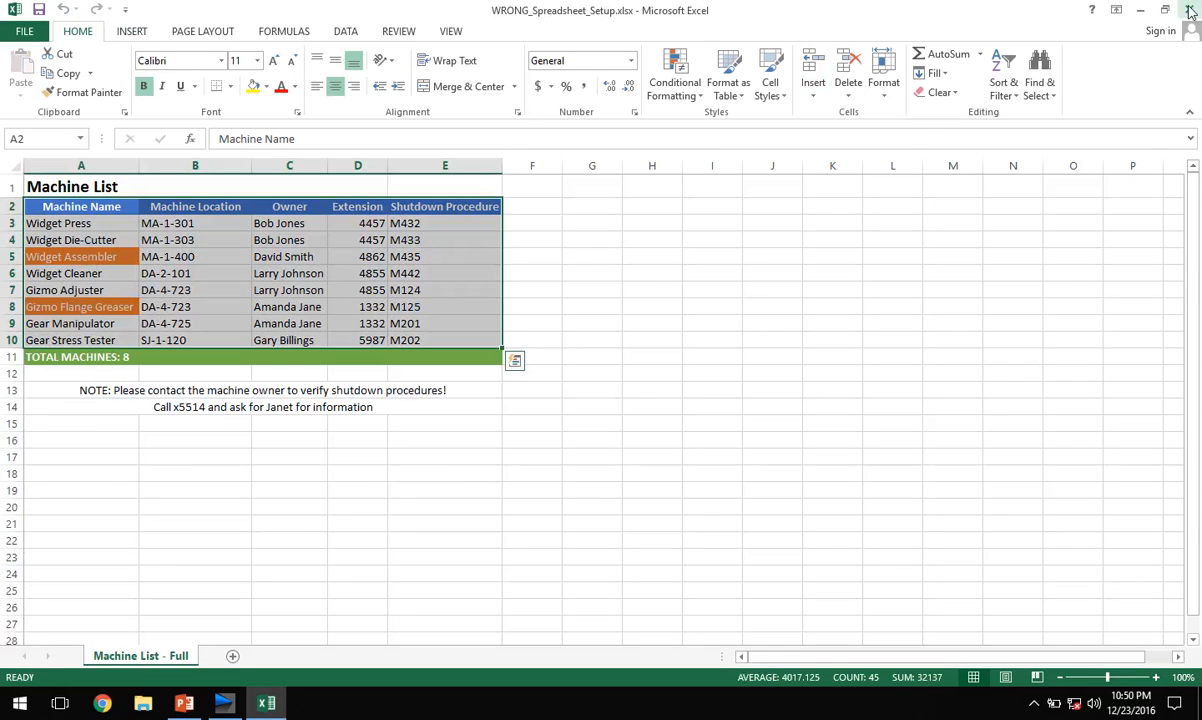
click(1189, 12)
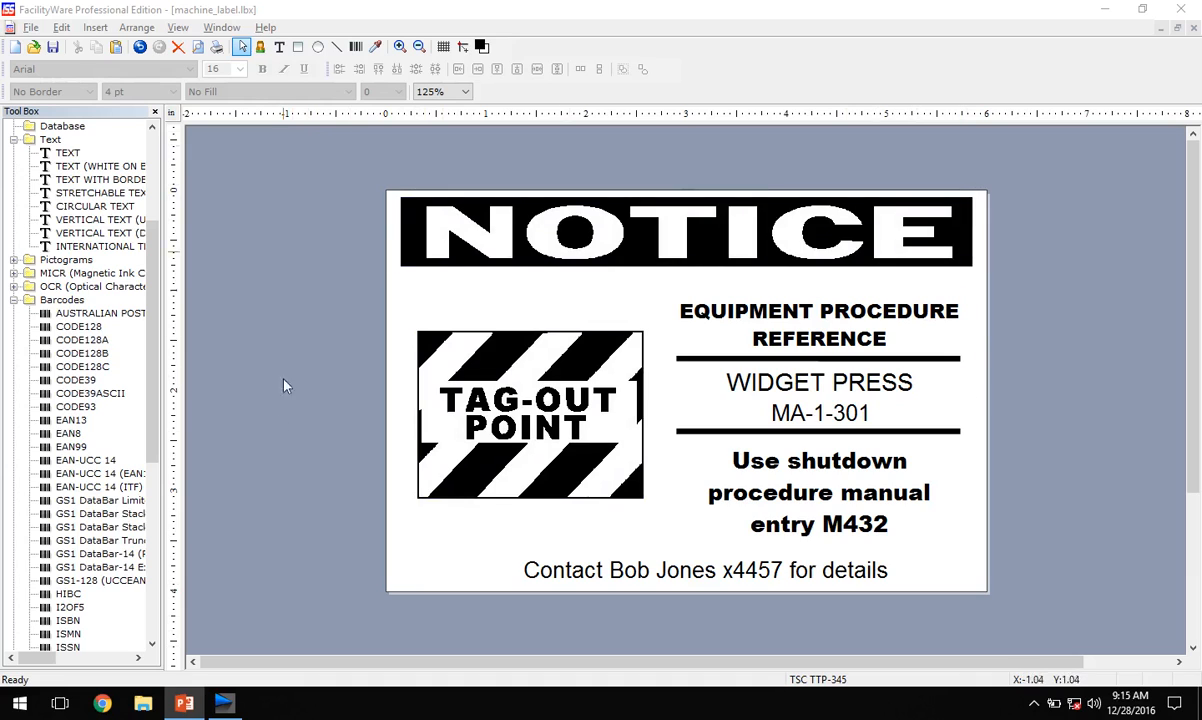
In FacilityWare, inspect the text properties of the label's machine name and location, and examine its contact and shutdown procedure texts
click(808, 392)
double_click(808, 392)
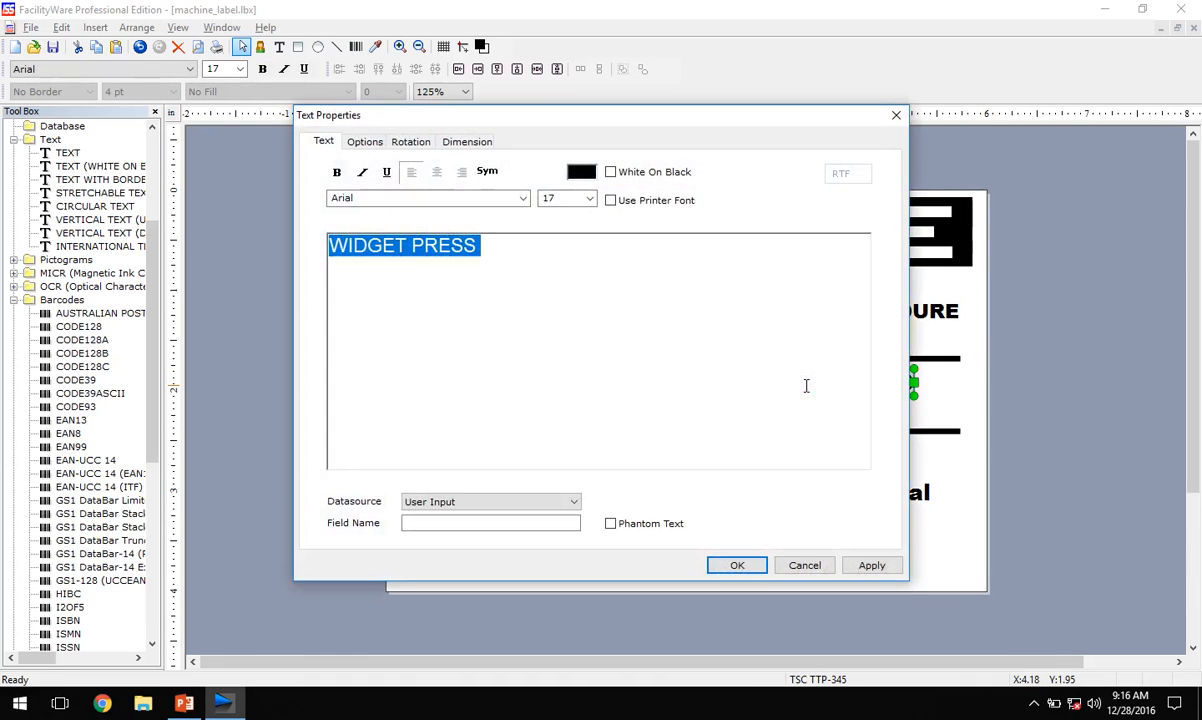
mouse_move(333, 117)
mouse_down()
mouse_move(318, 106)
mouse_move(328, 110)
mouse_up()
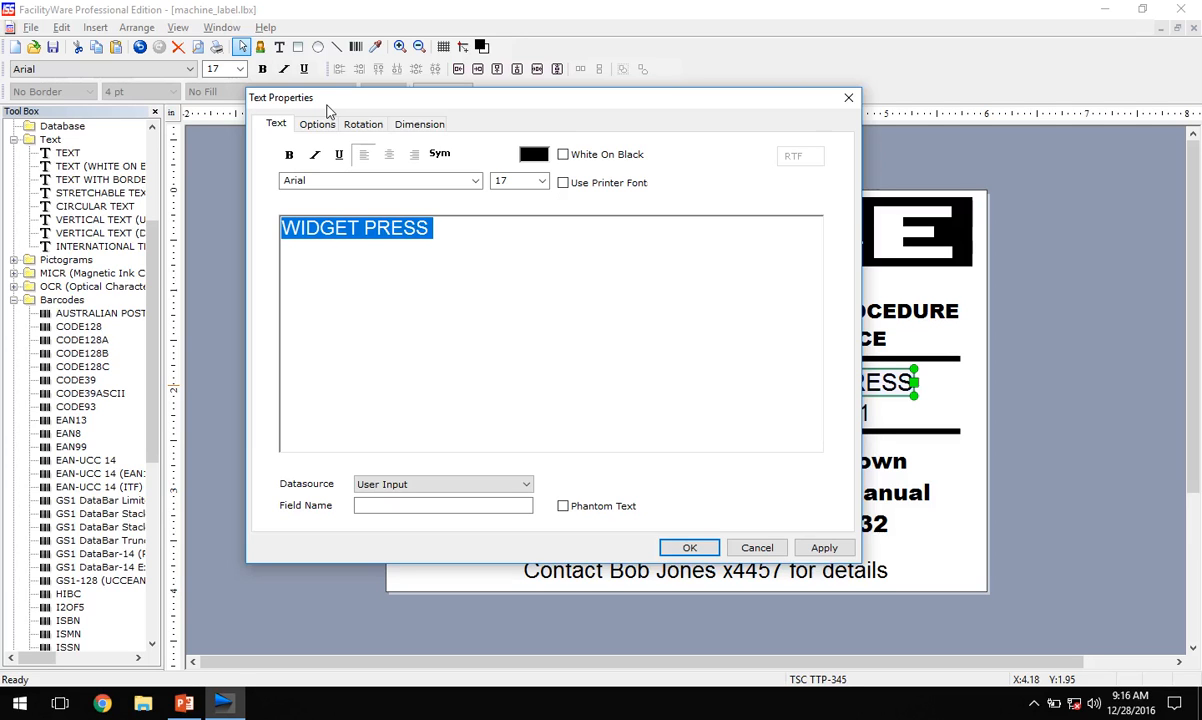
drag(328, 110, 318, 99)
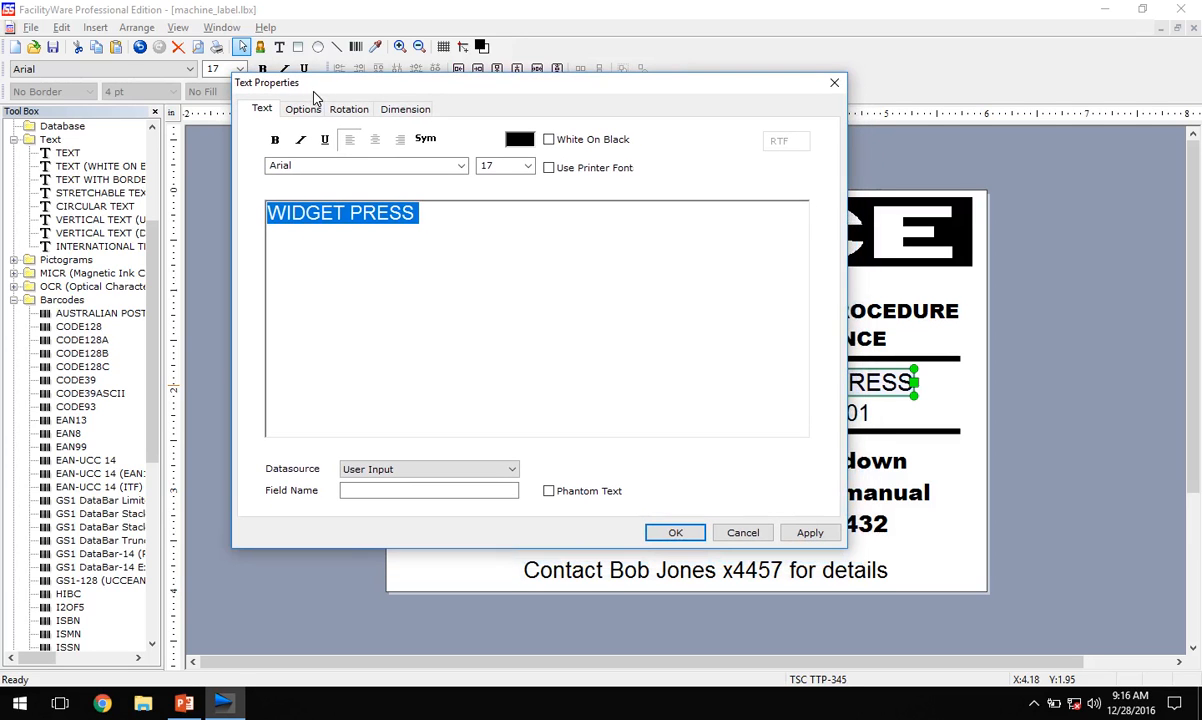
click(835, 82)
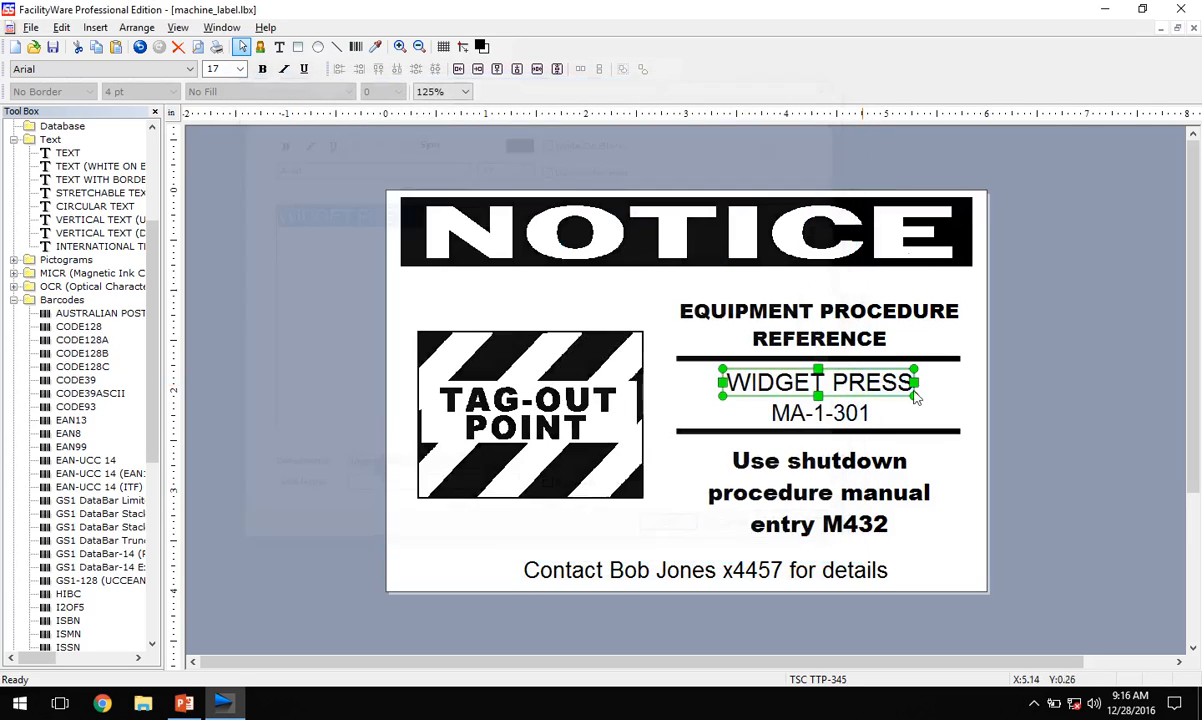
click(817, 411)
double_click(817, 411)
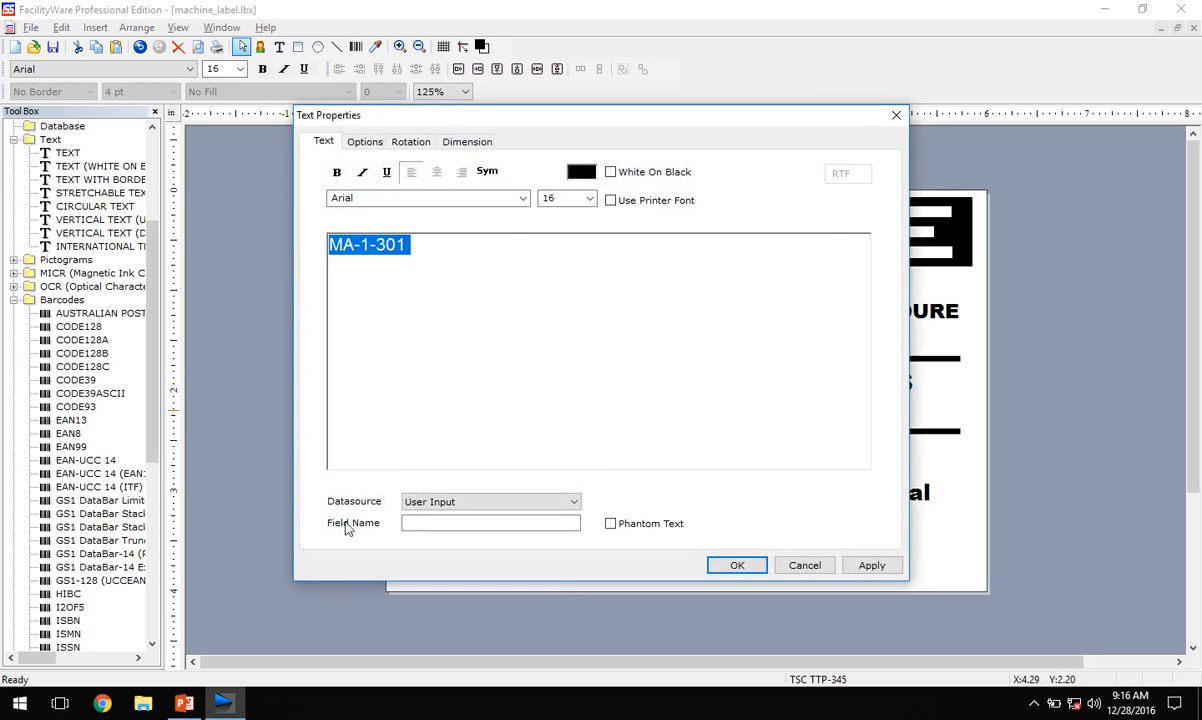
click(803, 565)
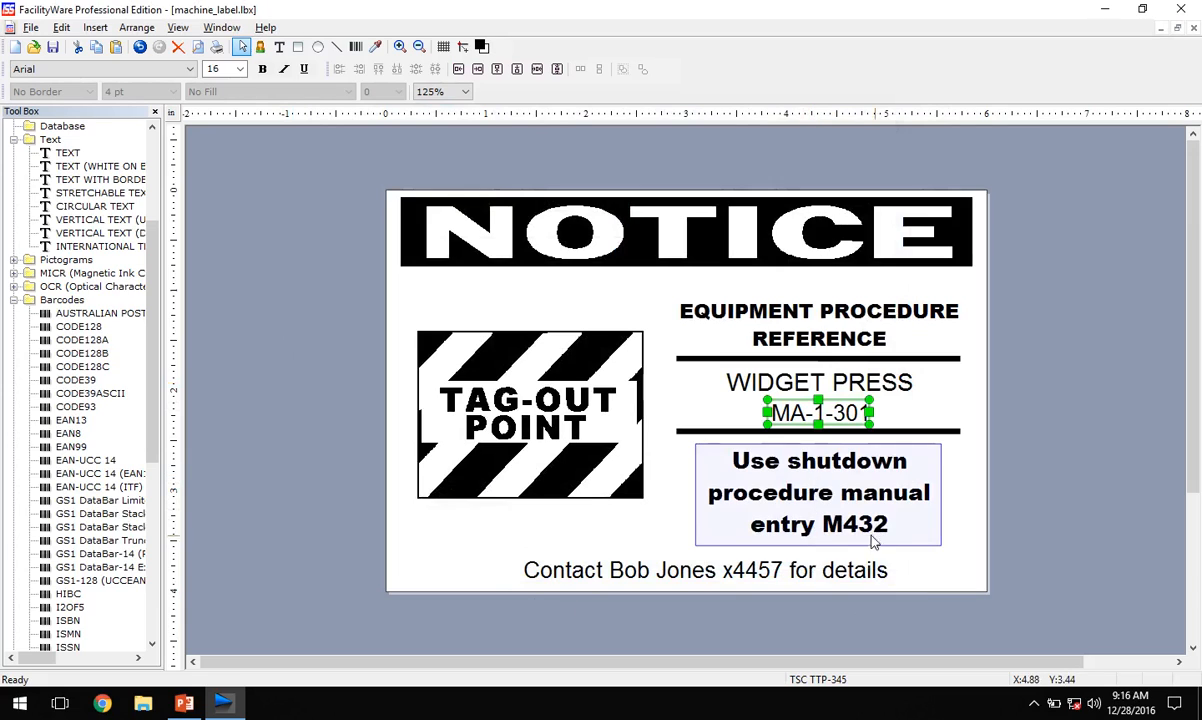
click(554, 581)
click(829, 477)
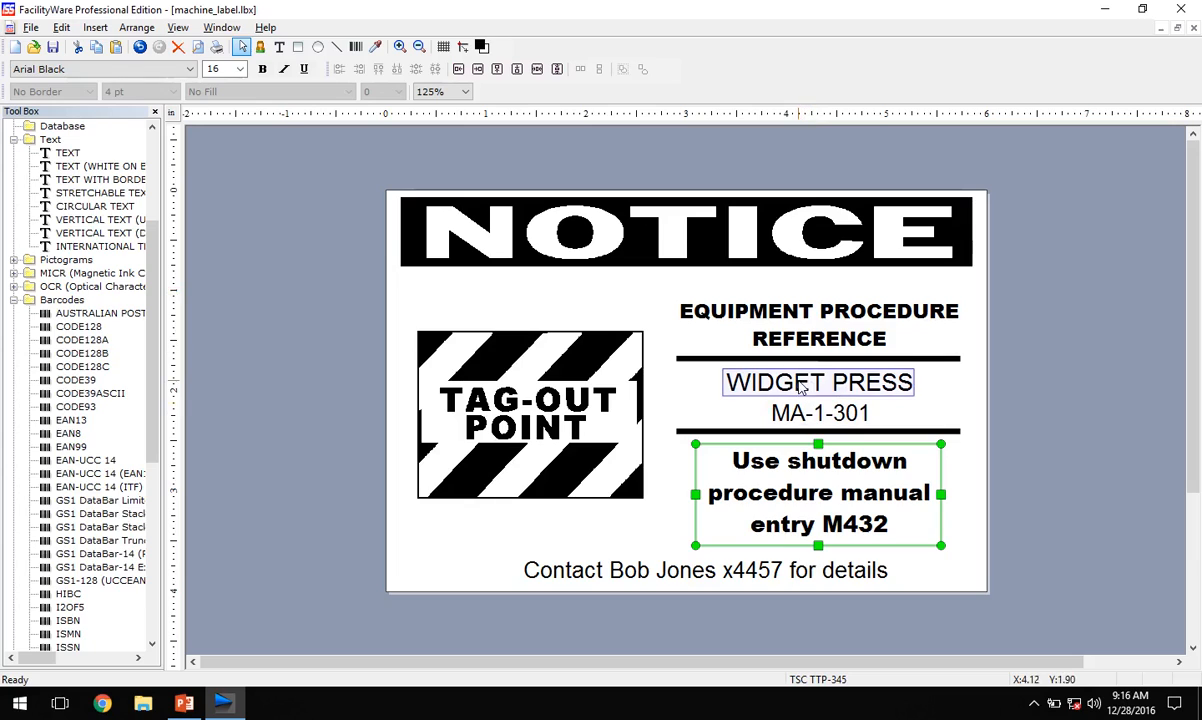
Change the text style of the WIDGET PRESS text to Wrap to Box
click(758, 388)
drag(913, 395, 917, 447)
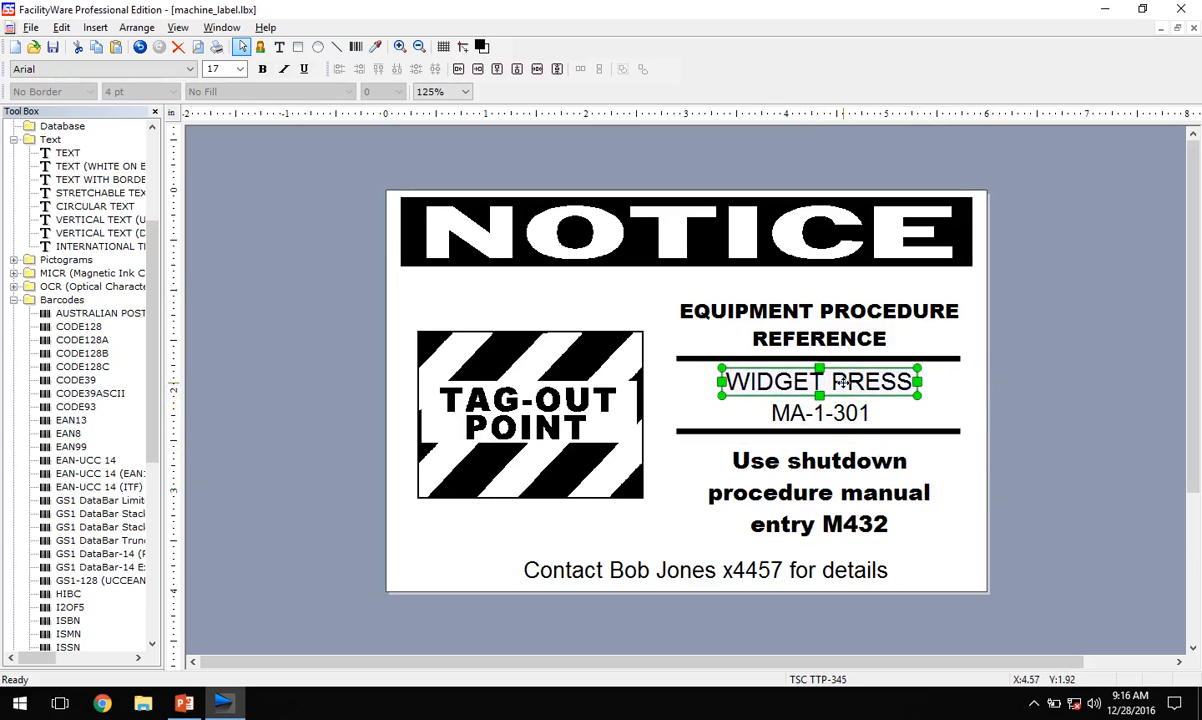
double_click(843, 382)
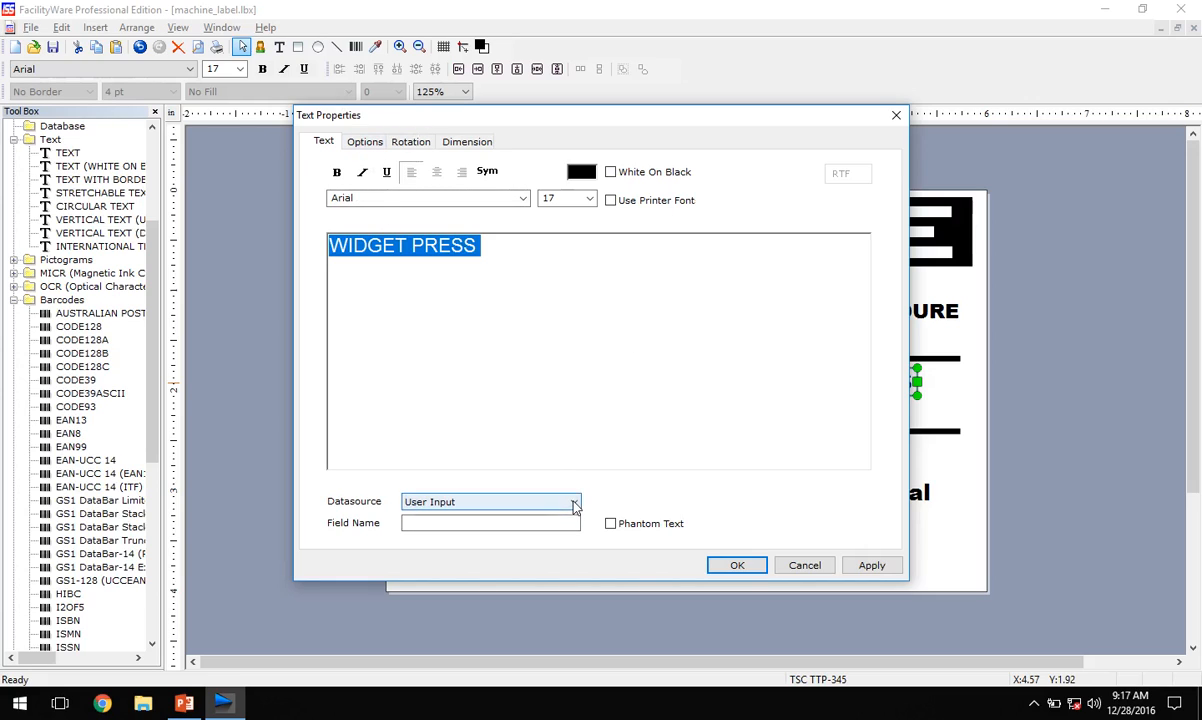
click(365, 142)
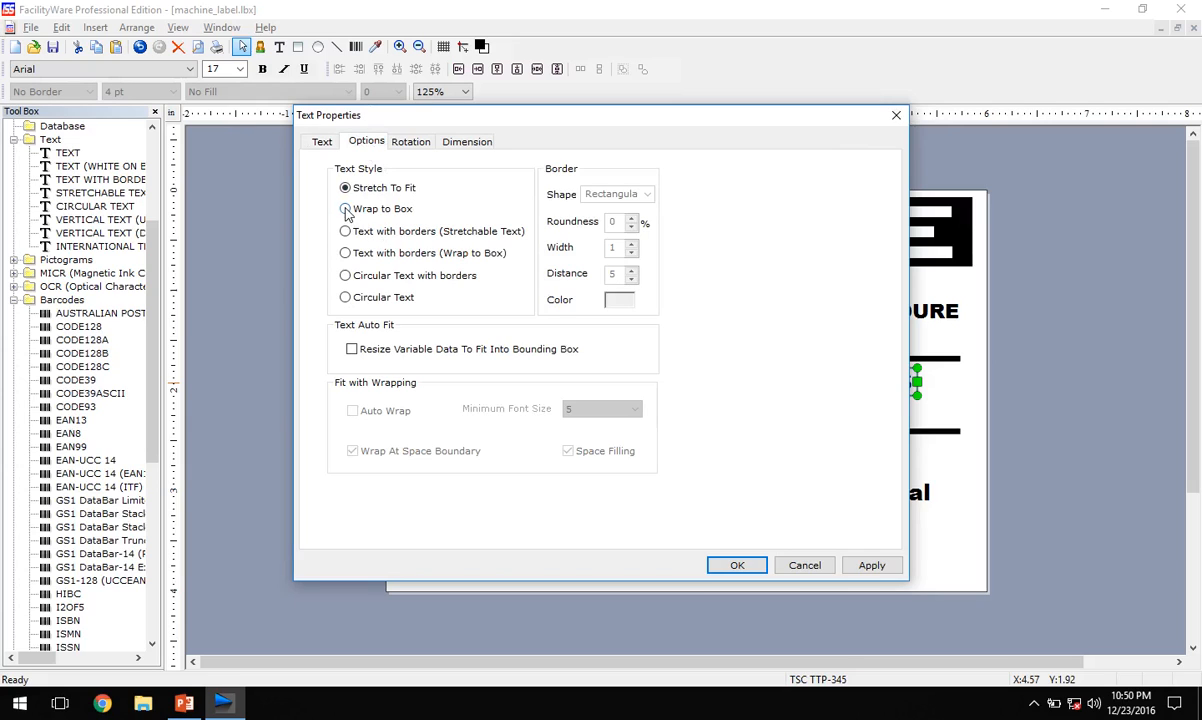
click(345, 209)
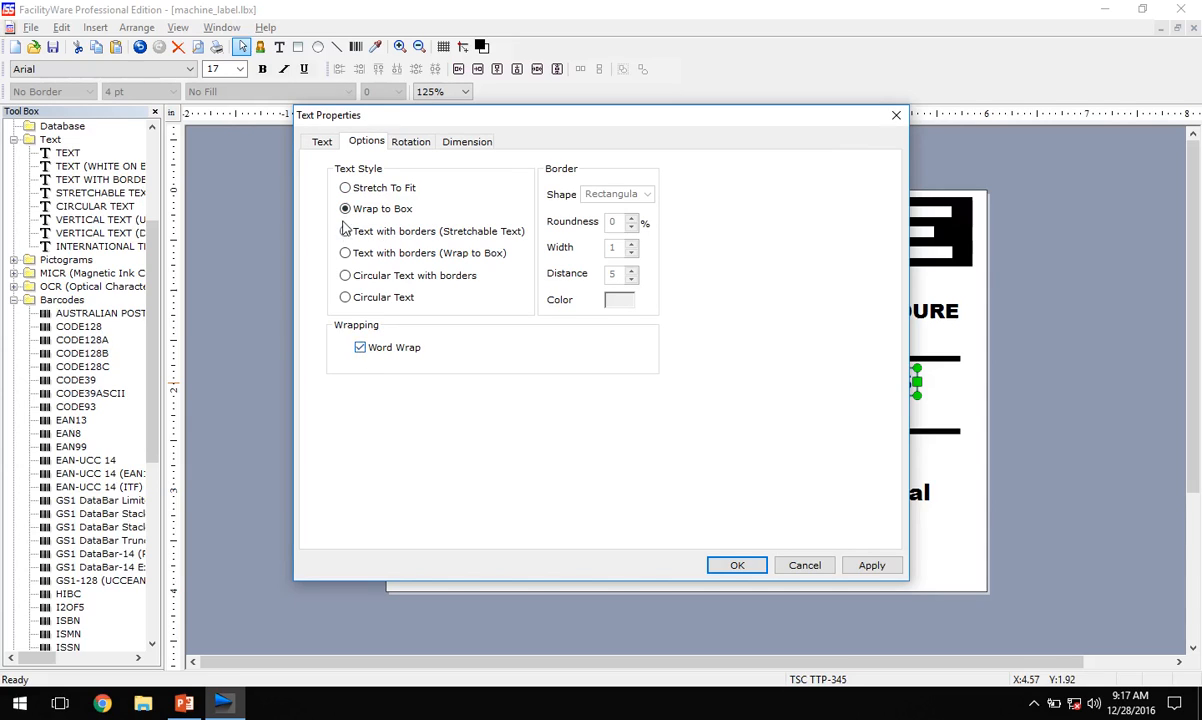
click(735, 567)
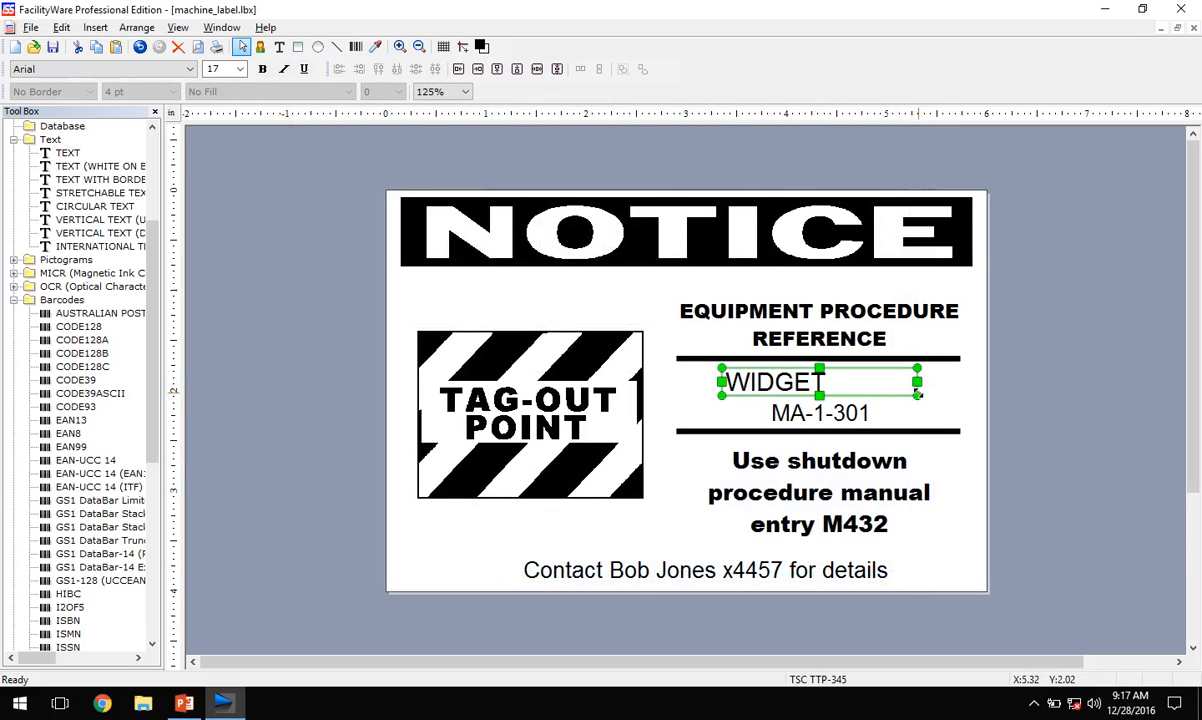
Widen the WIDGET PRESS text box to span the full length of the divider lines, and centre its text
drag(917, 396, 959, 403)
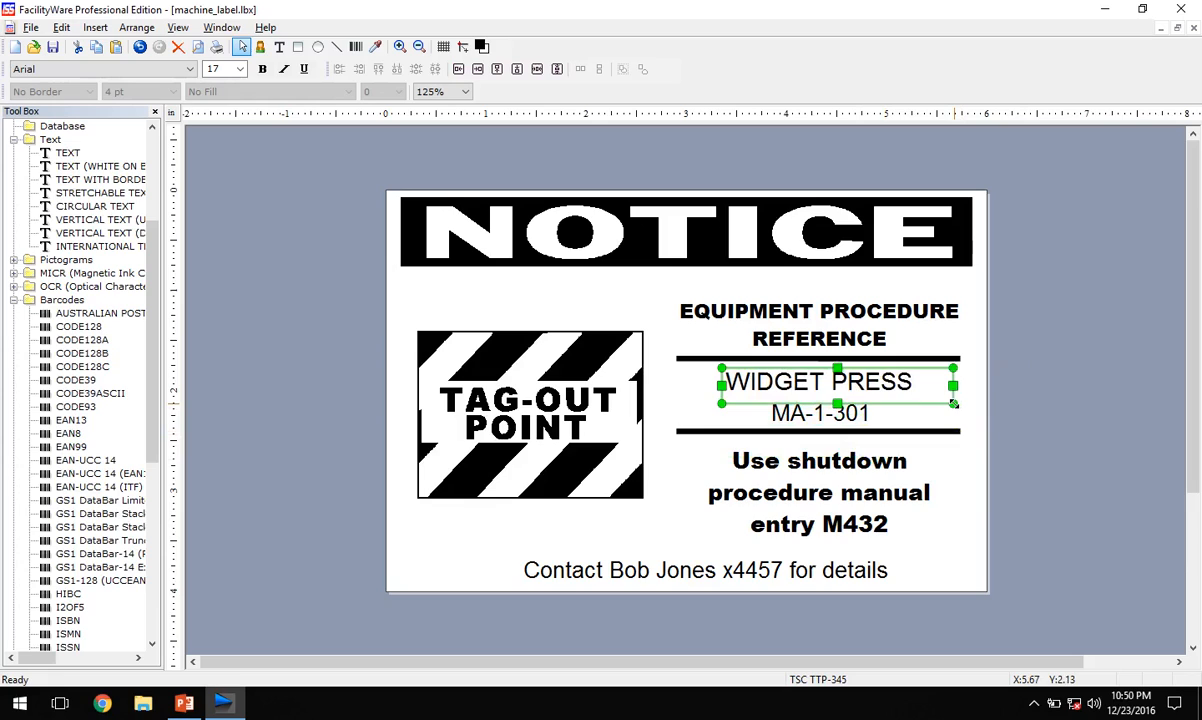
drag(954, 404, 957, 398)
drag(722, 383, 678, 392)
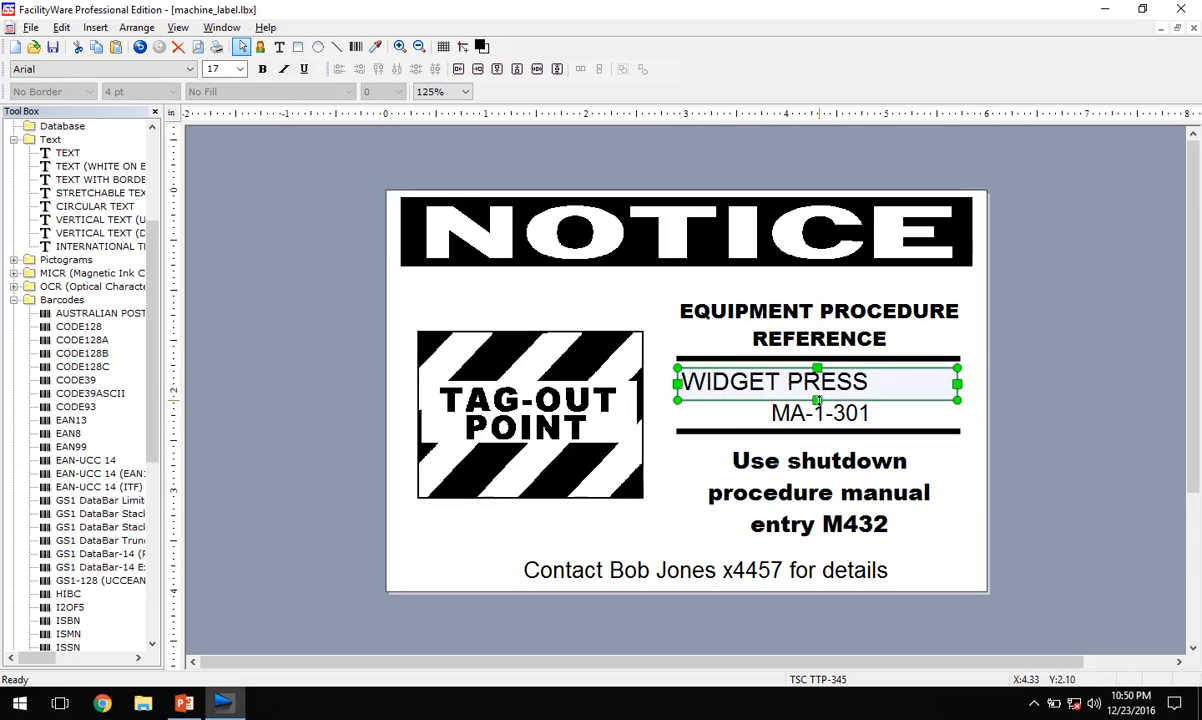
double_click(768, 381)
click(436, 172)
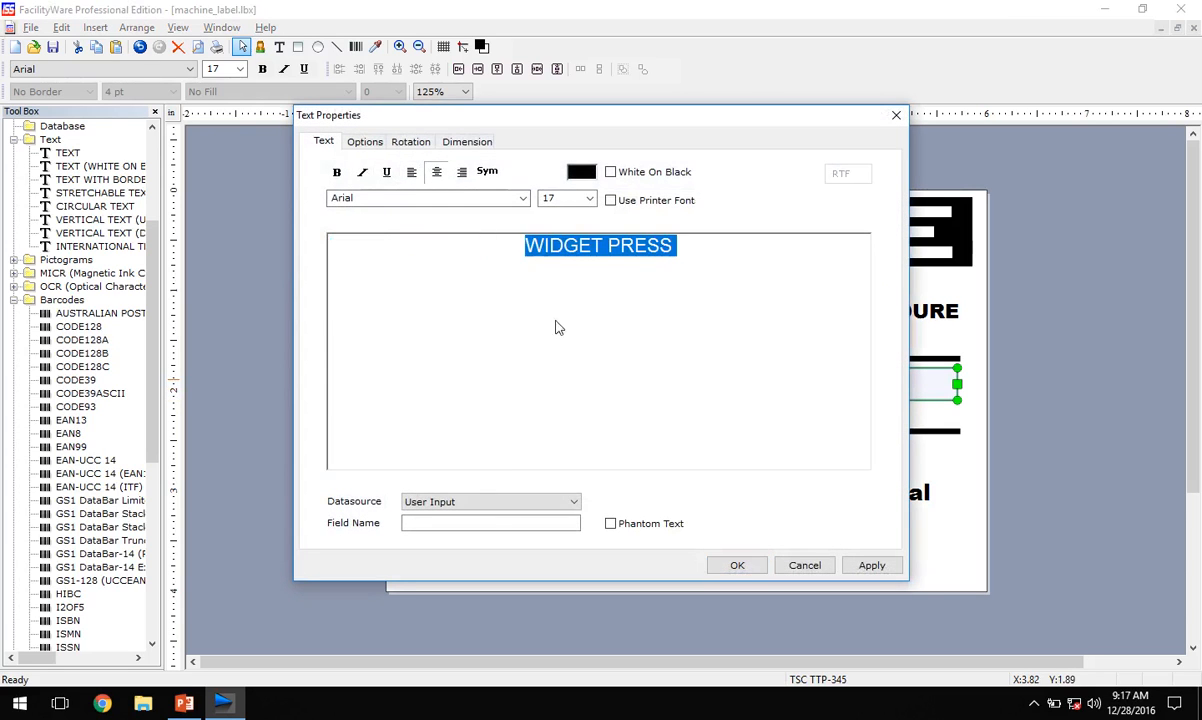
click(737, 565)
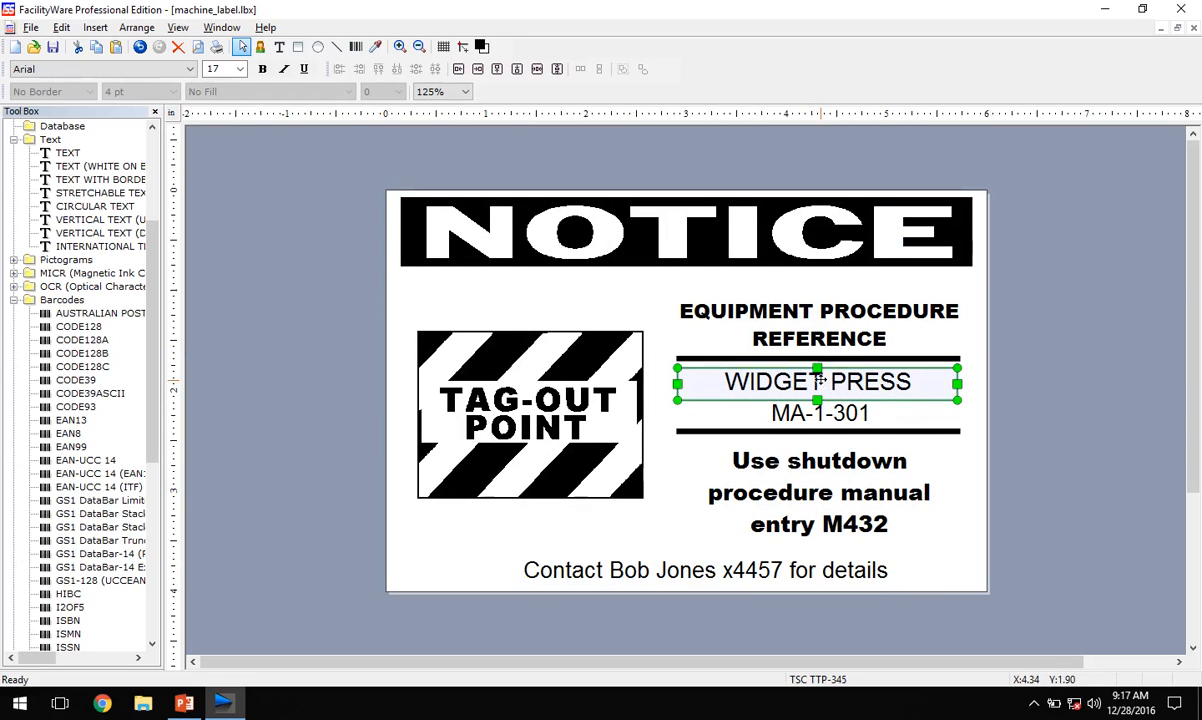
Set the WIDGET PRESS text's datasource to Database and open the selection of database fields to insert
double_click(820, 380)
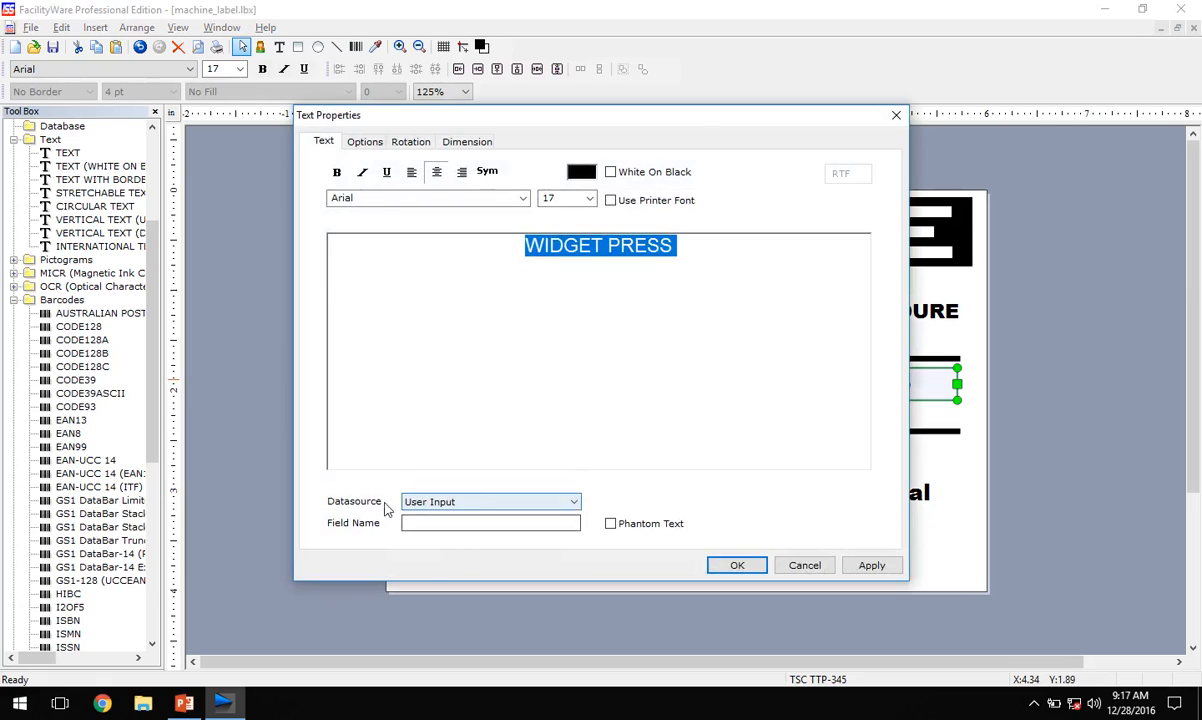
click(574, 503)
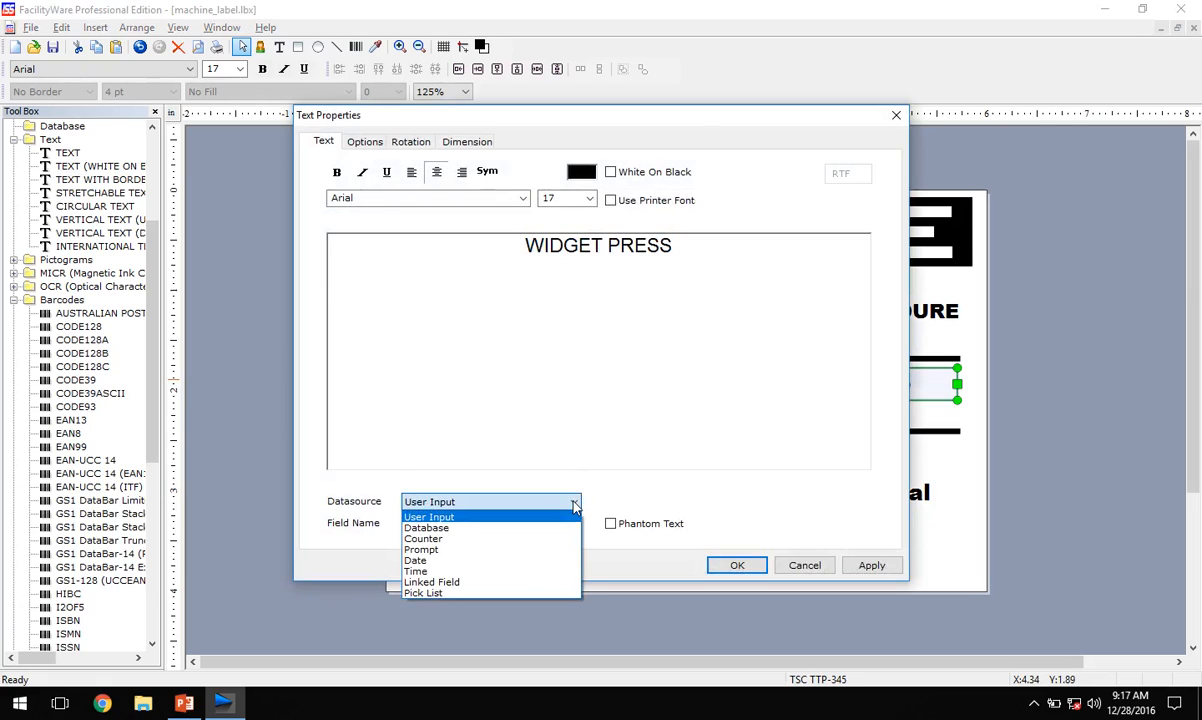
click(475, 536)
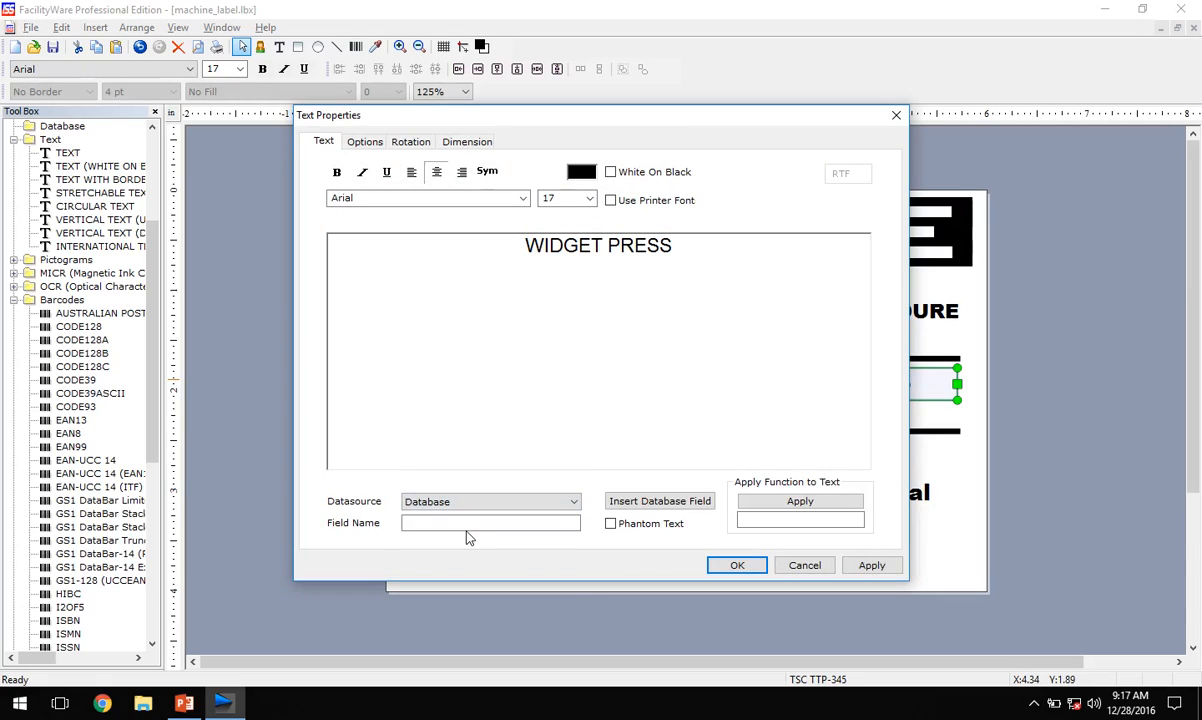
click(668, 508)
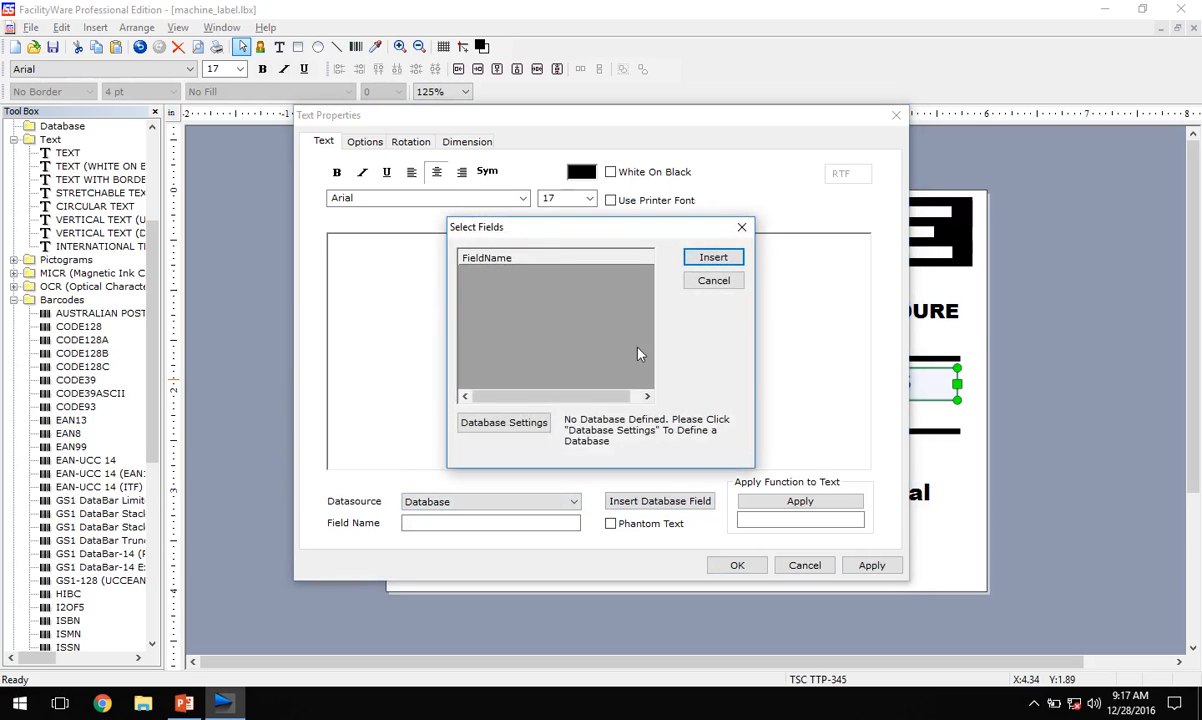
Define the label's database as a Microsoft Excel (*.xls) source using Test.xls from the Desktop
click(503, 424)
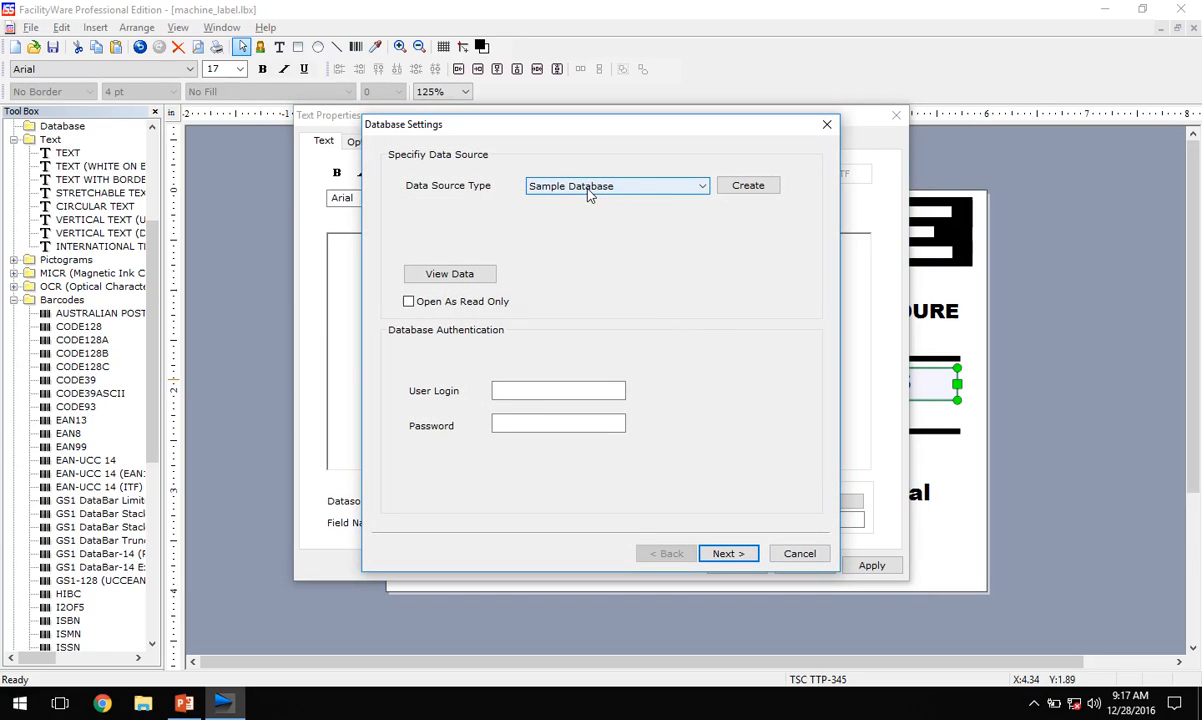
click(588, 192)
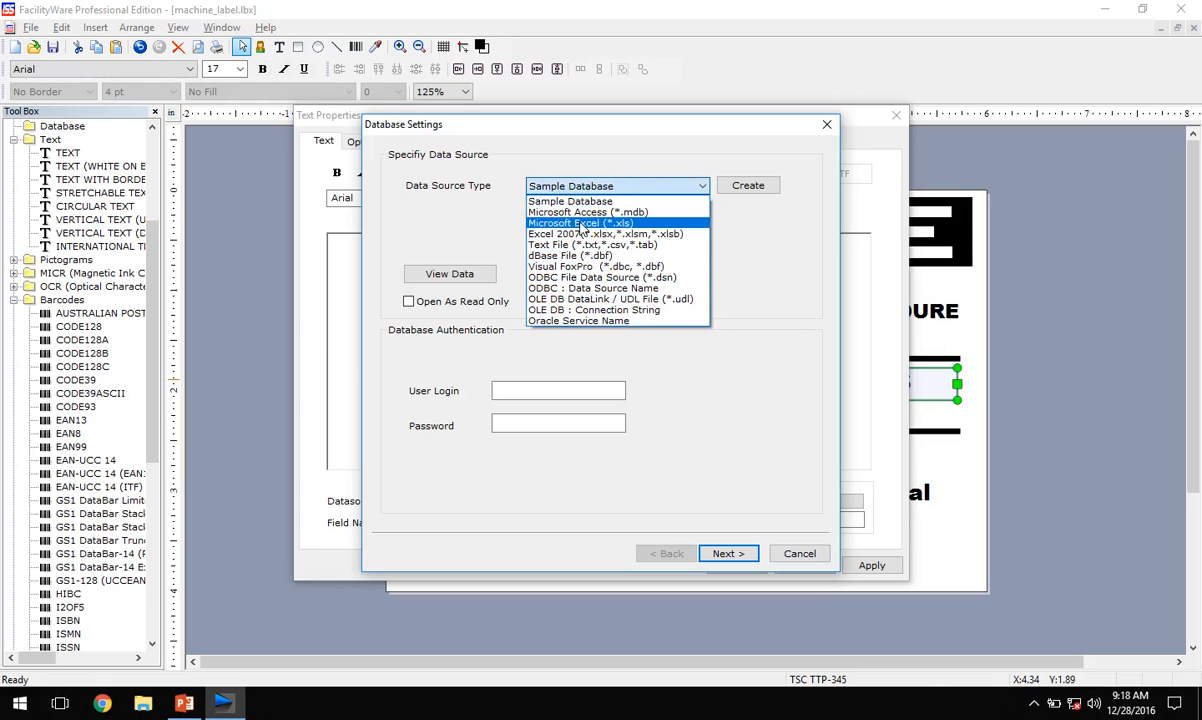
click(581, 223)
click(762, 226)
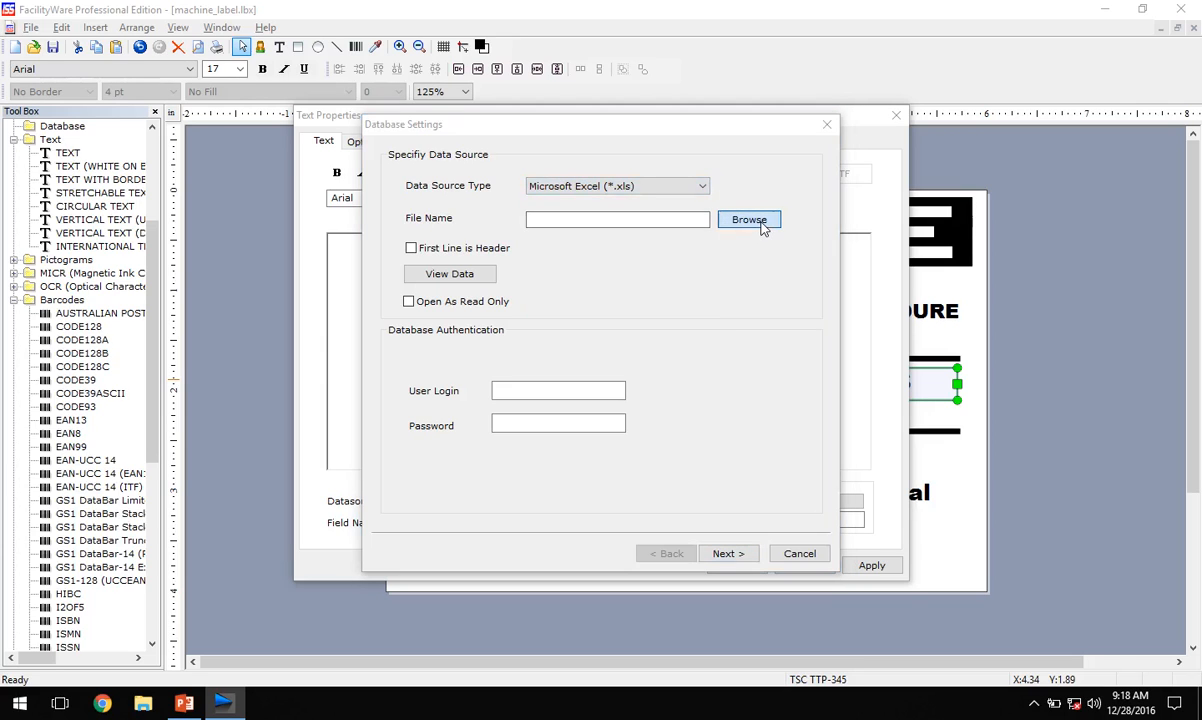
click(411, 314)
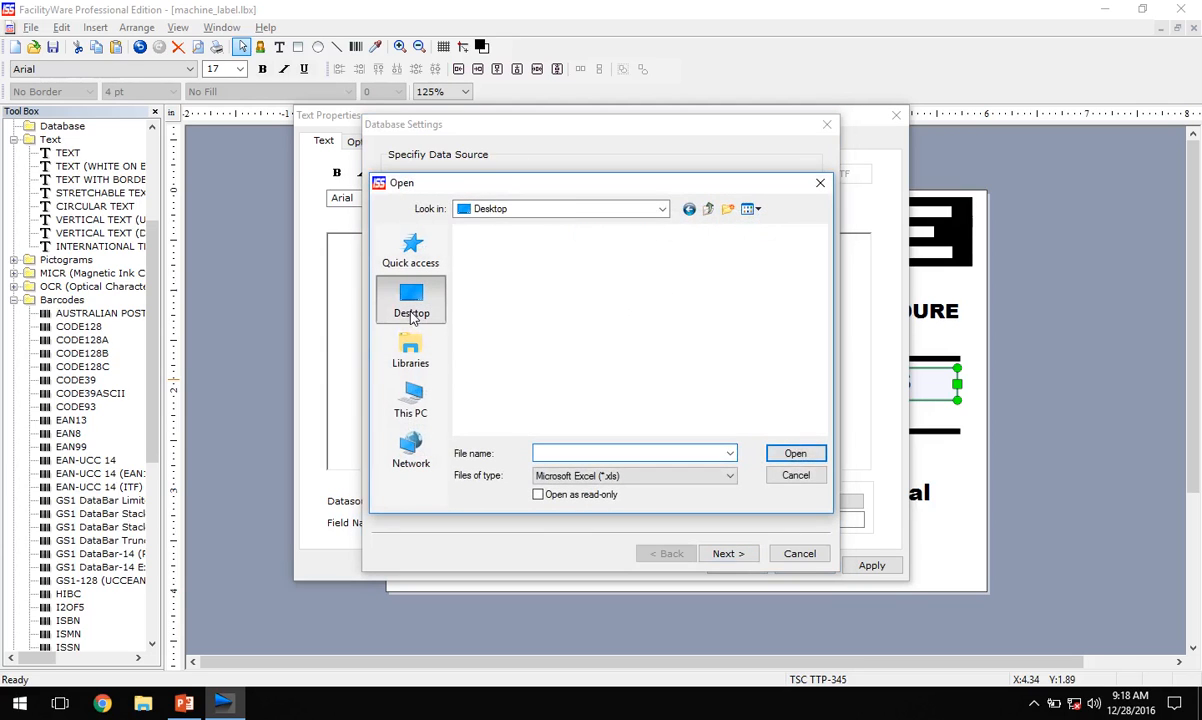
click(505, 388)
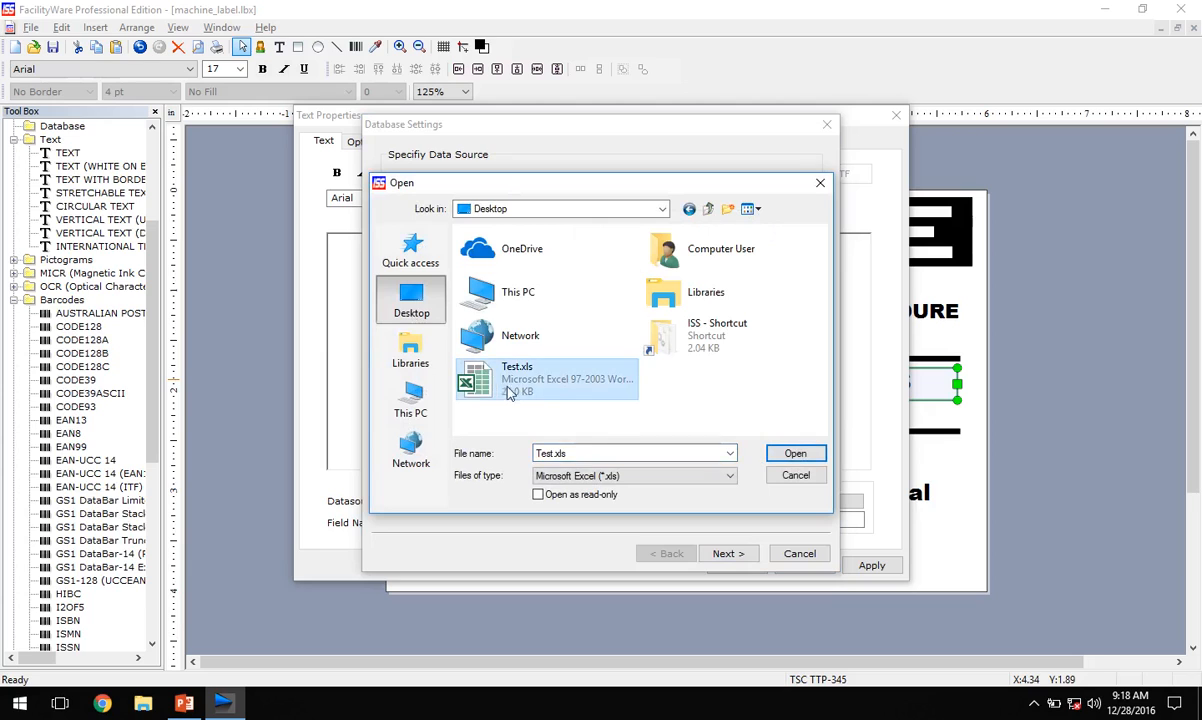
click(779, 457)
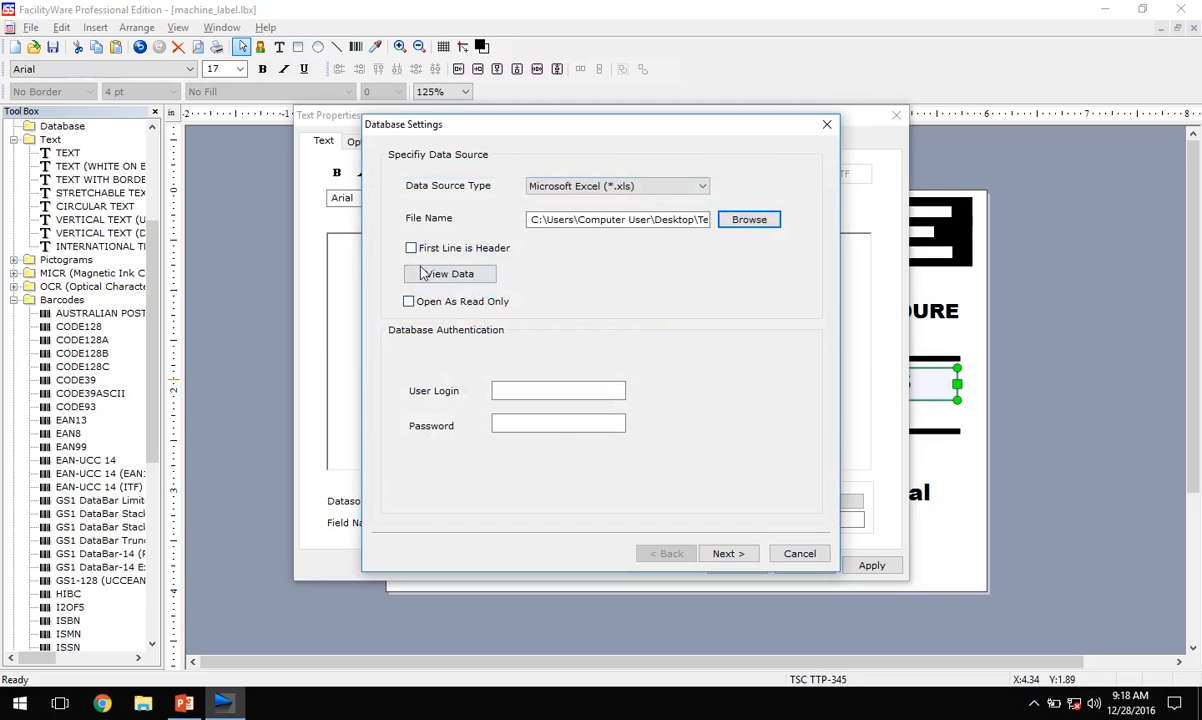
Treat the first line of the Excel file as the header and retrieve the records from table [Sheet1$]
click(410, 250)
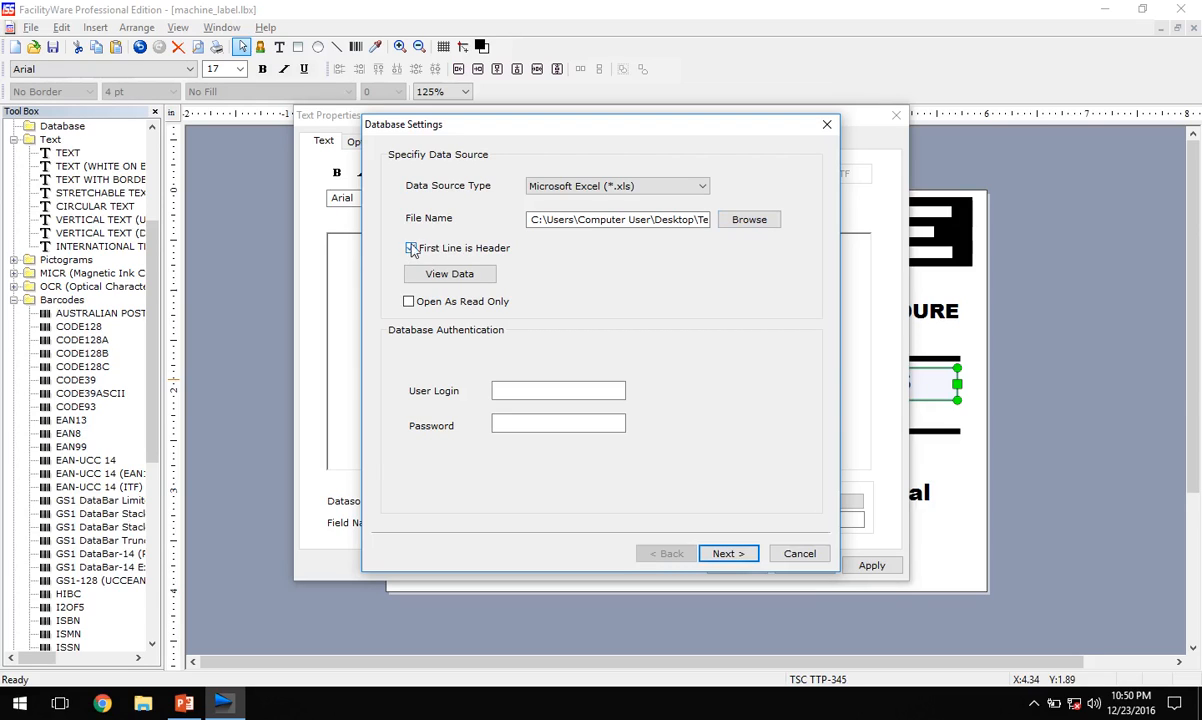
click(724, 554)
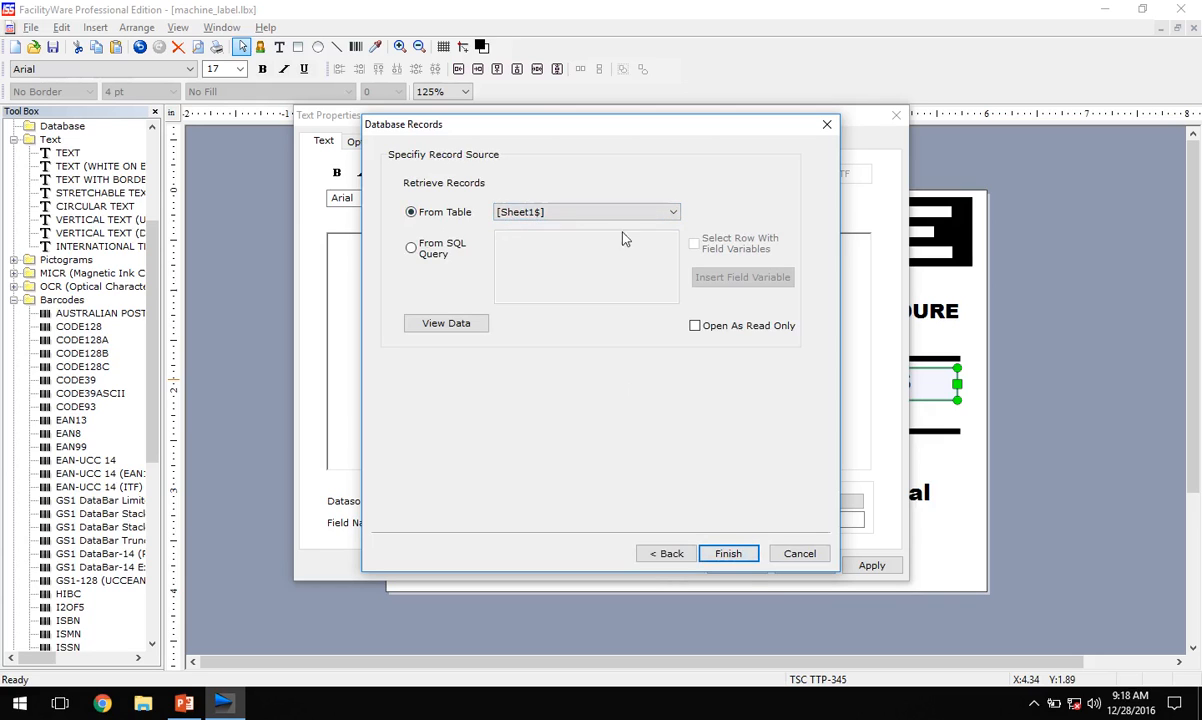
click(729, 558)
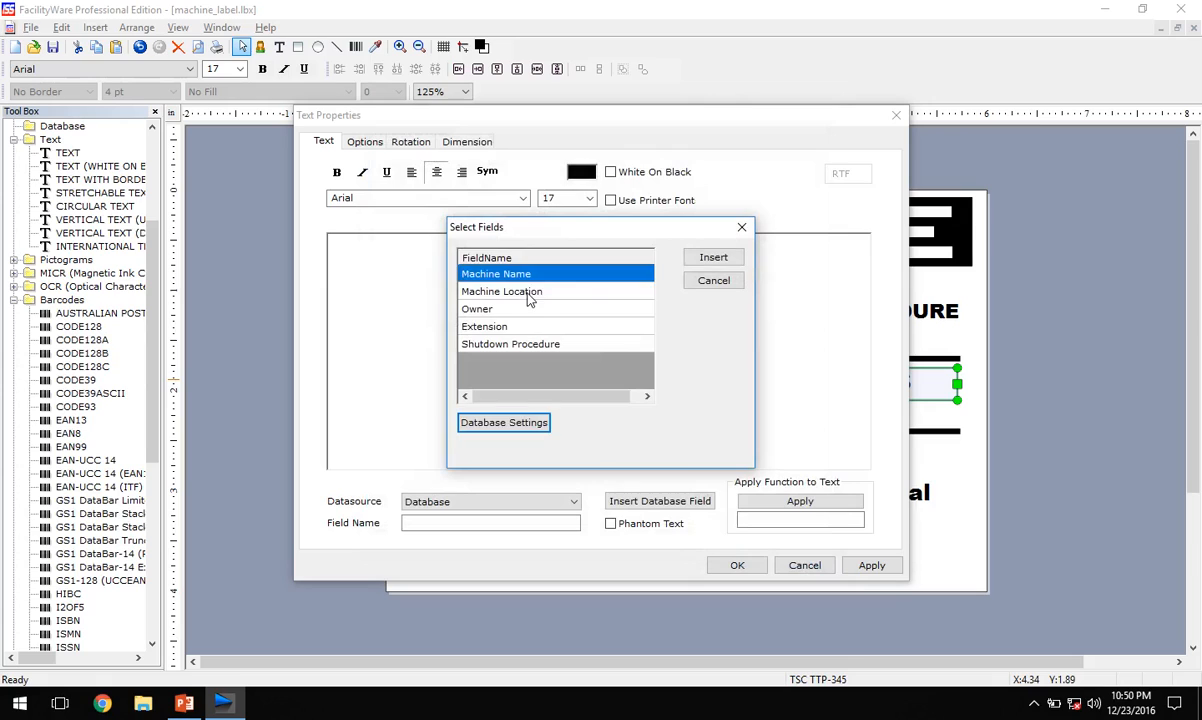
Look through the available database fields and insert Machine Name into the text in place of WIDGET PRESS
click(526, 293)
click(515, 309)
click(513, 328)
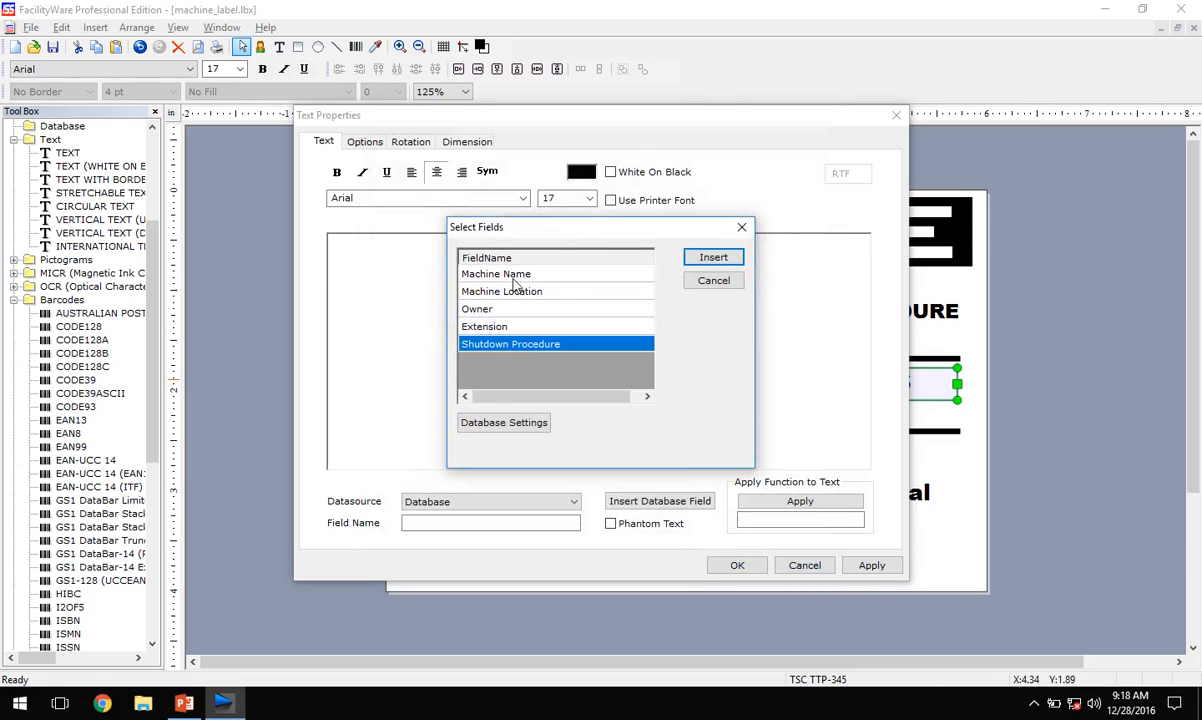
click(508, 274)
click(506, 291)
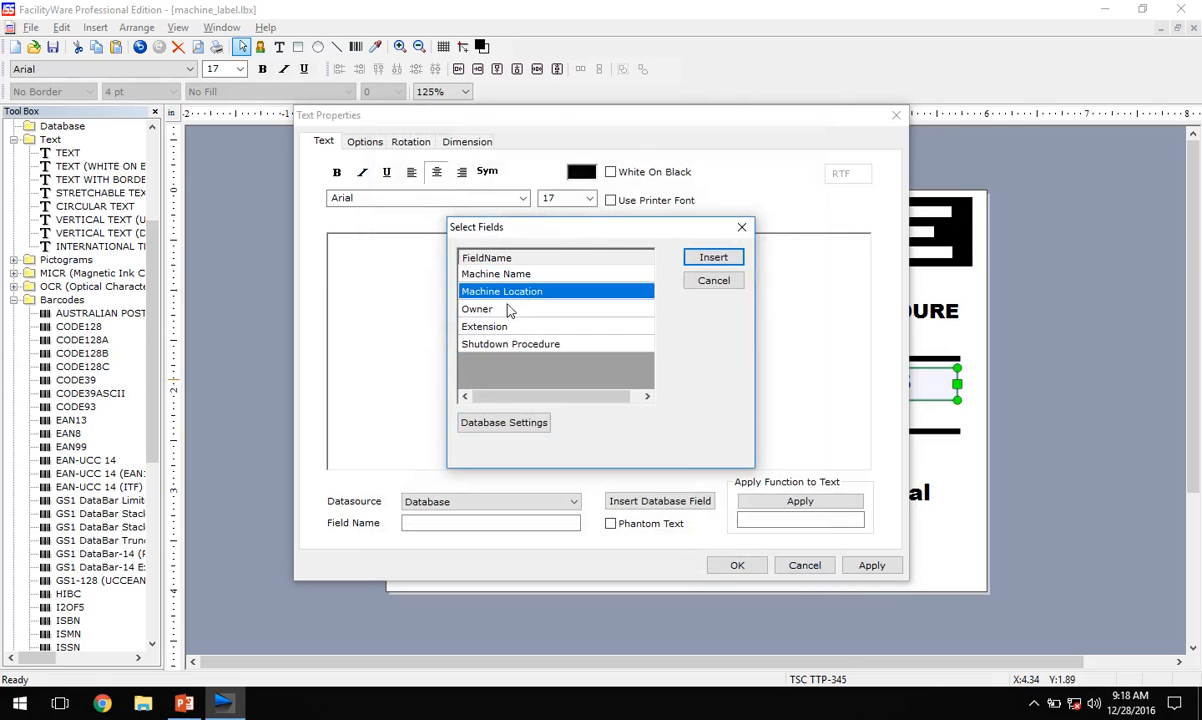
click(502, 310)
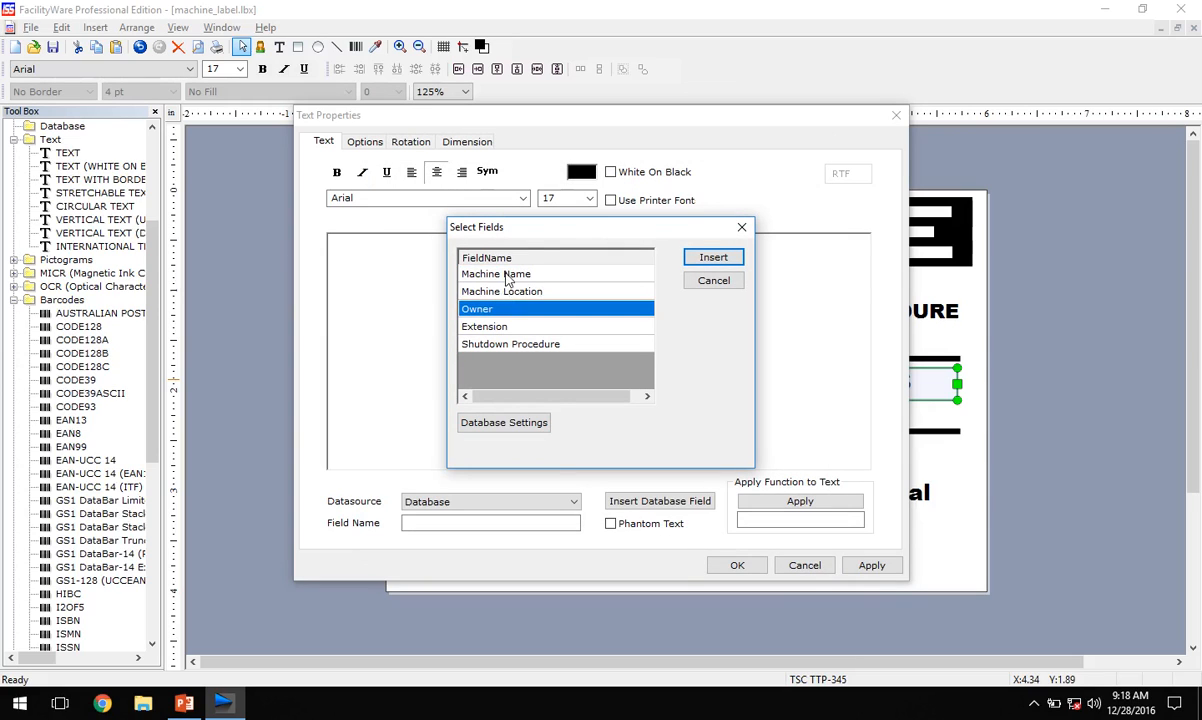
click(512, 274)
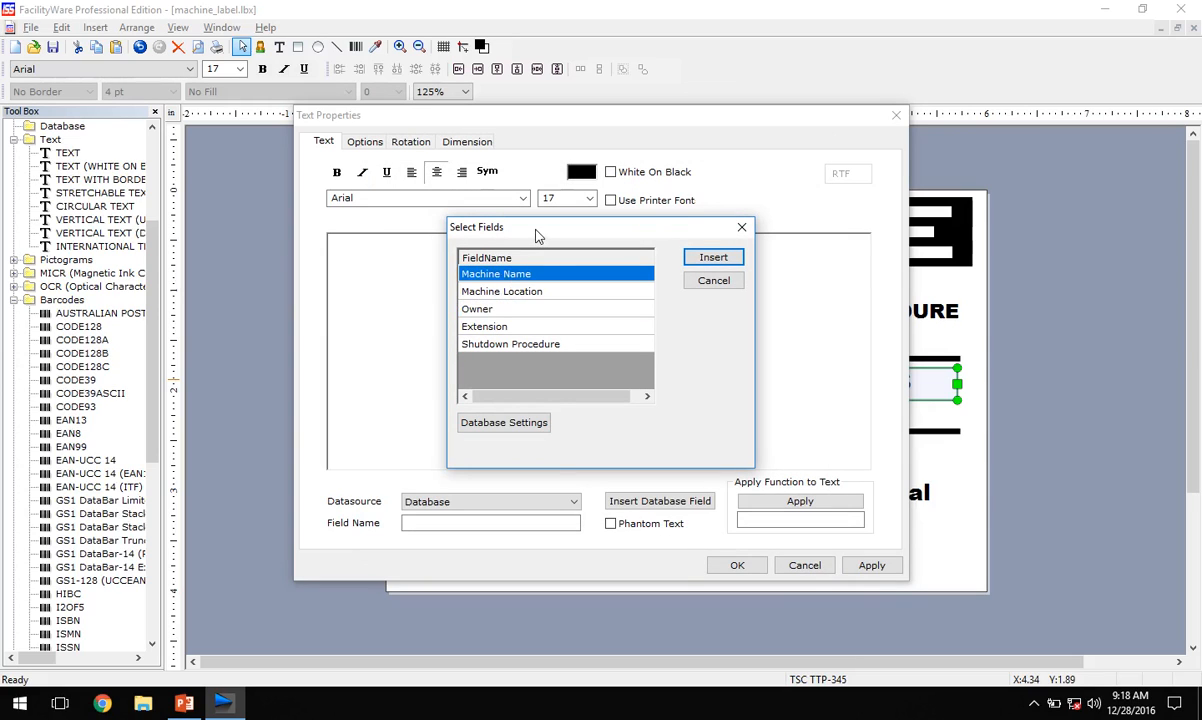
click(714, 262)
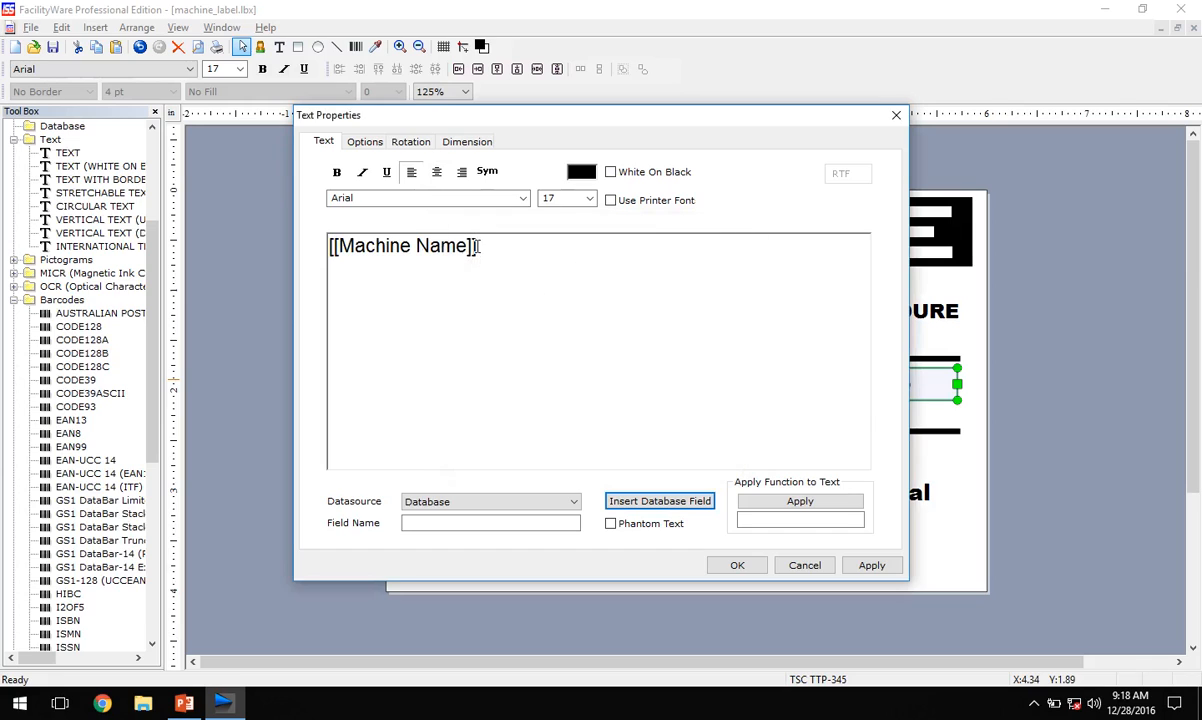
Centre the inserted [[Machine Name]] field text and apply the text properties to the label
drag(518, 252, 329, 247)
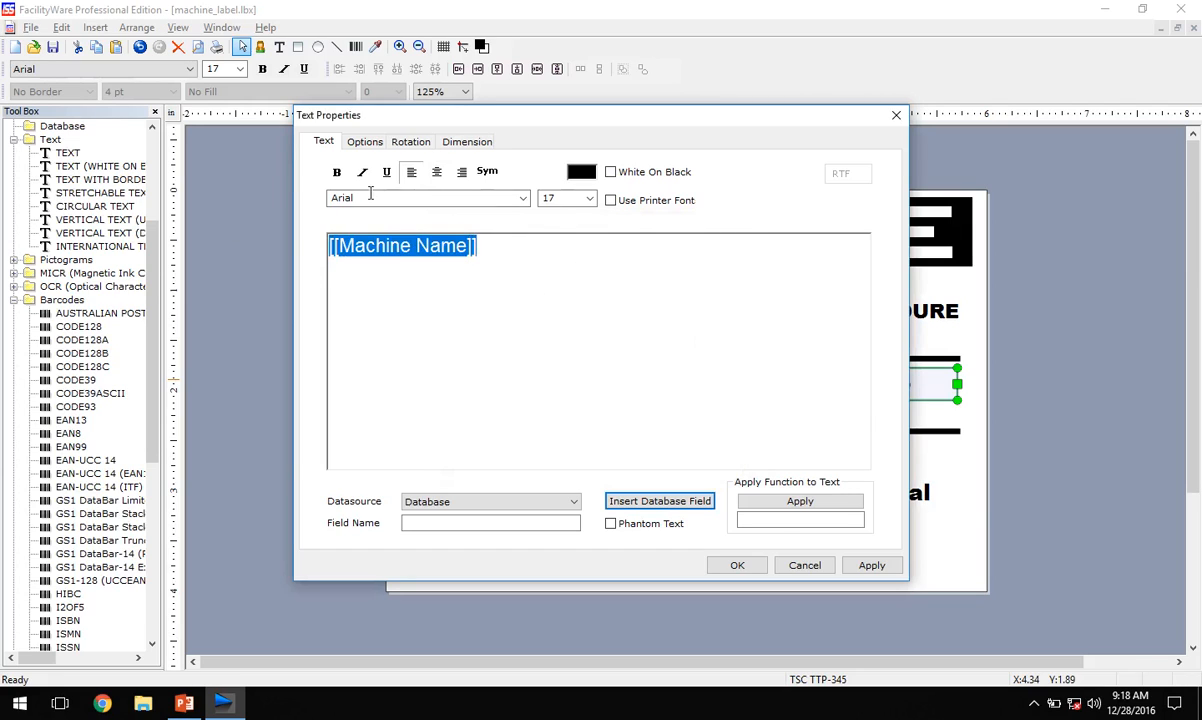
click(436, 172)
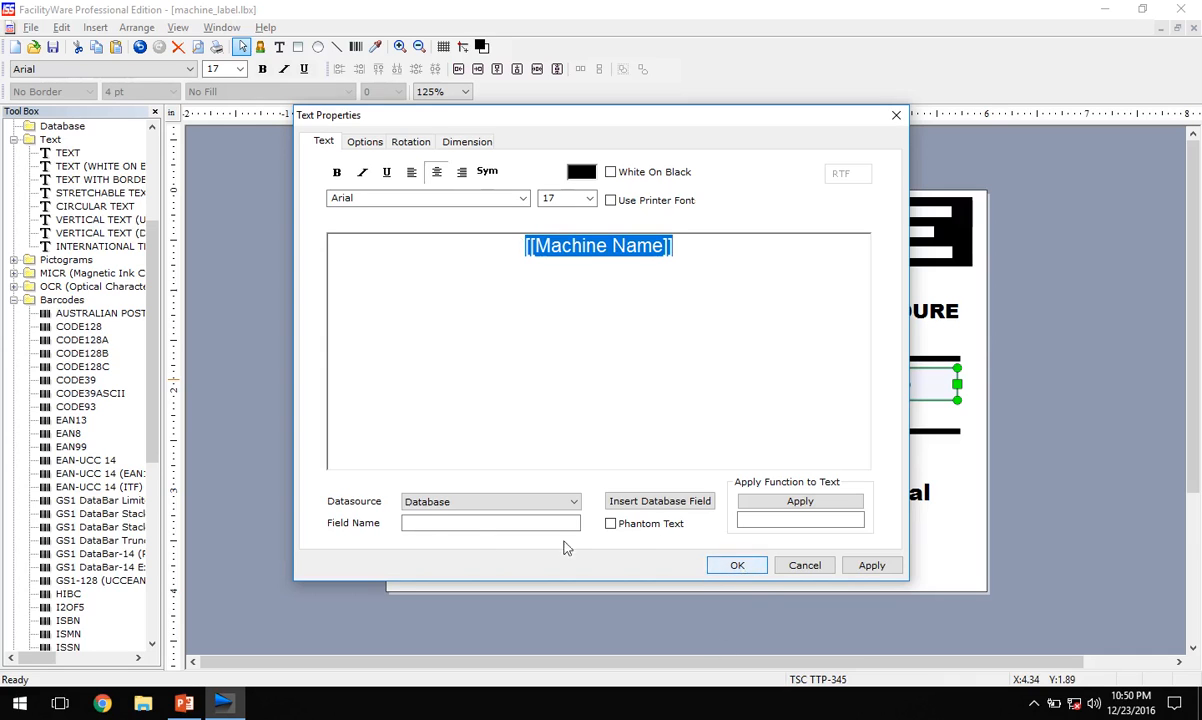
click(737, 566)
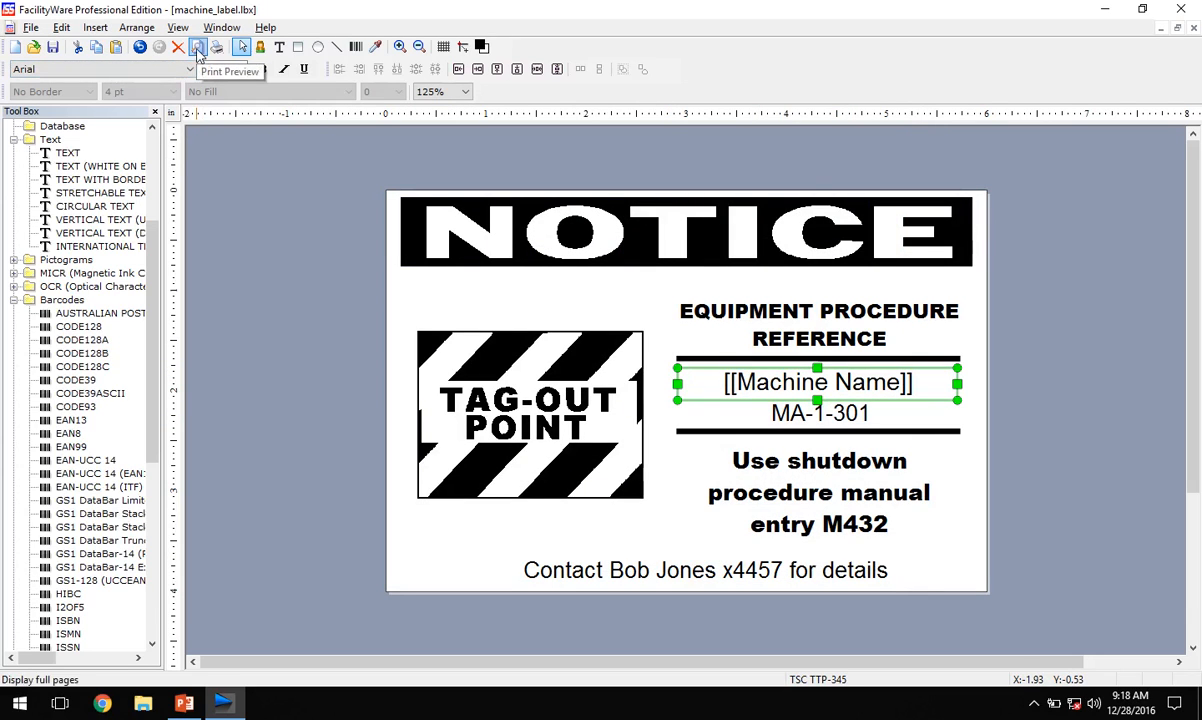
Preview the label for printing, page through the records to check the machine name on each, and close the preview
click(198, 48)
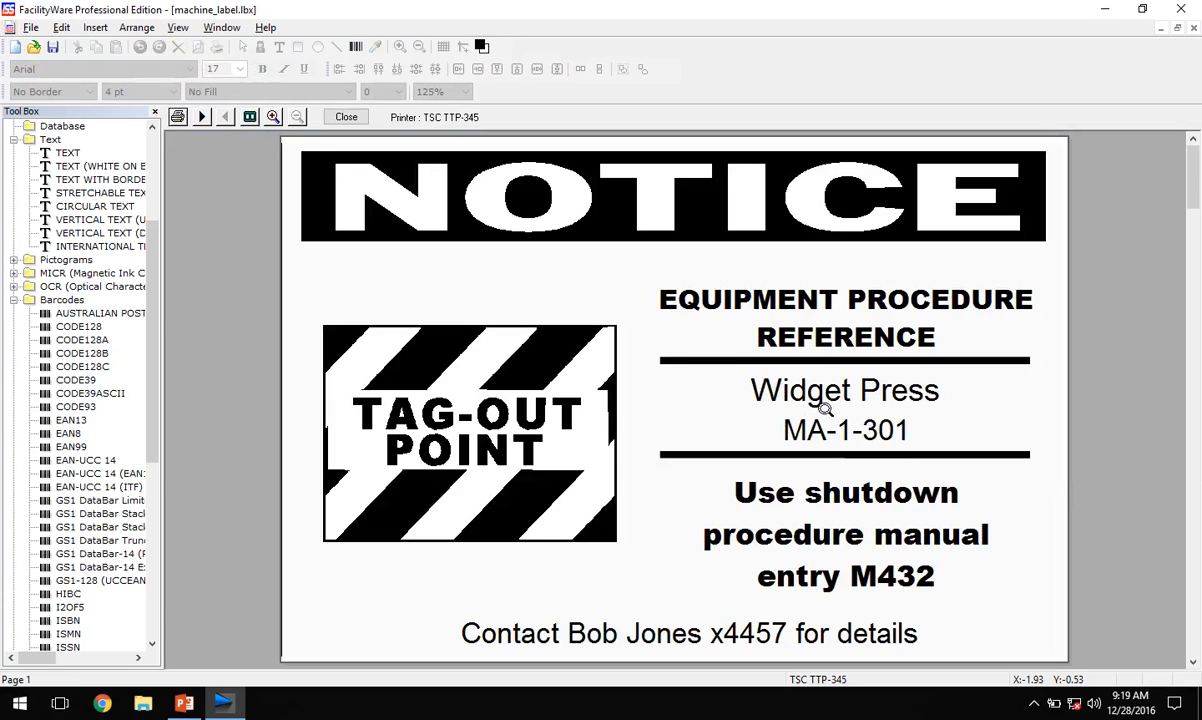
click(202, 117)
click(202, 117)
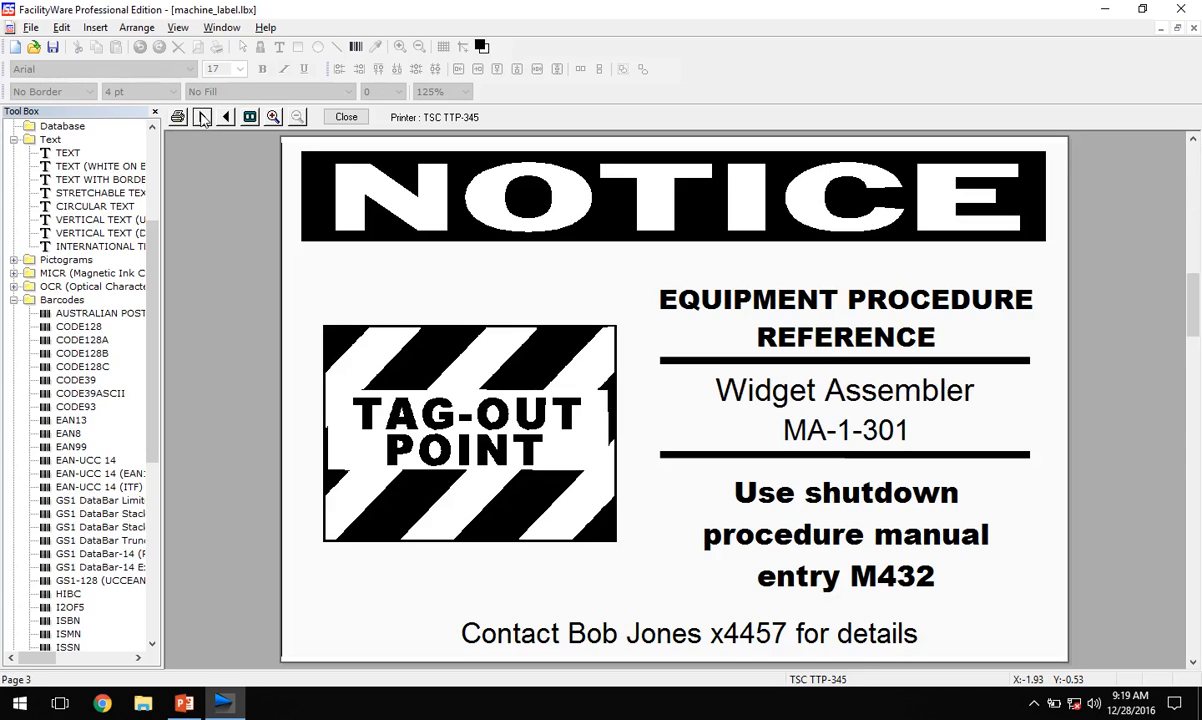
click(202, 117)
click(202, 117)
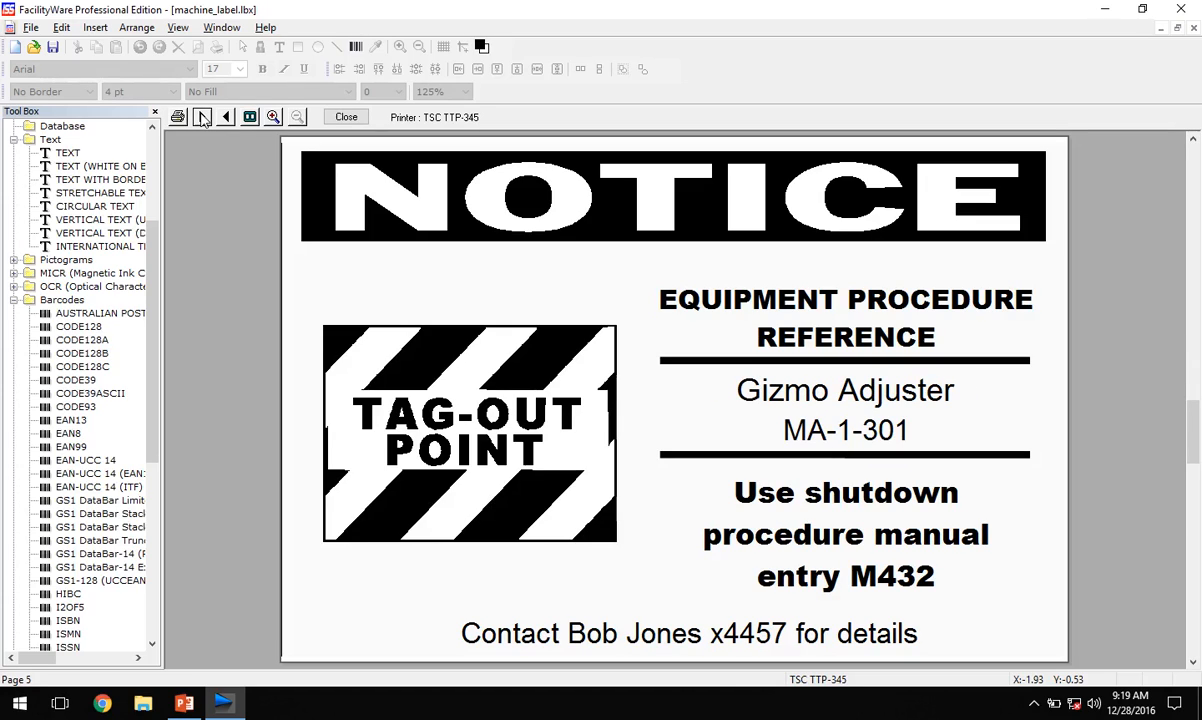
click(202, 117)
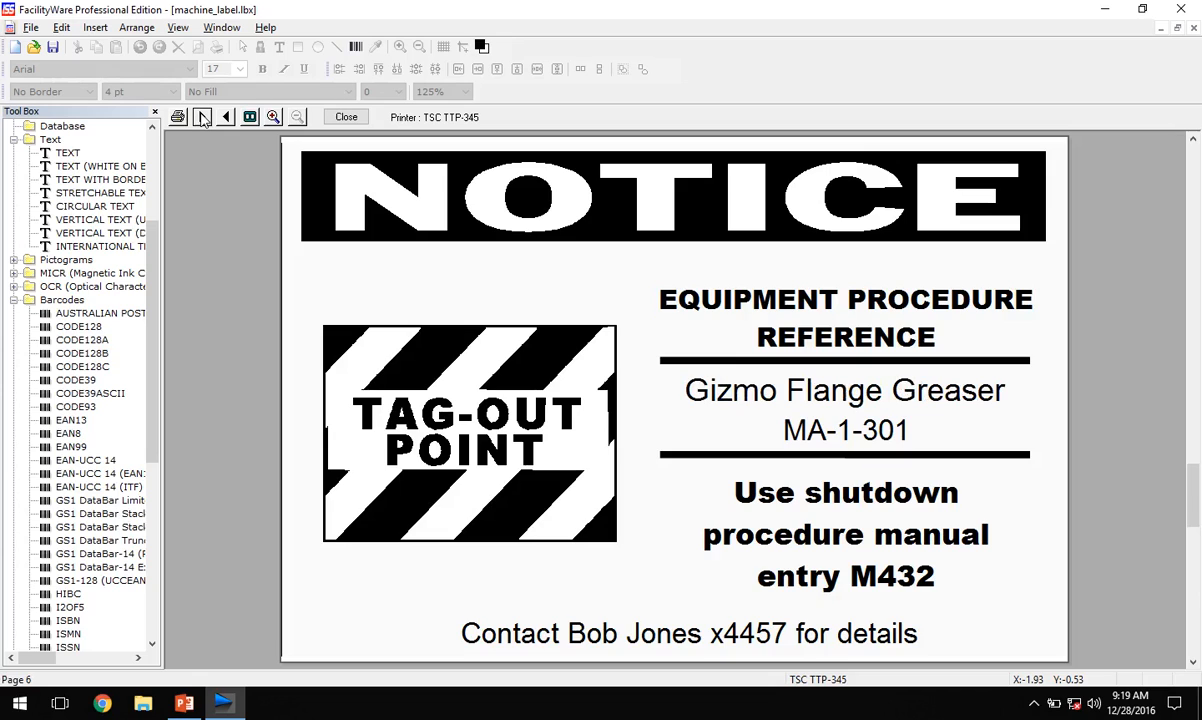
click(202, 117)
click(345, 117)
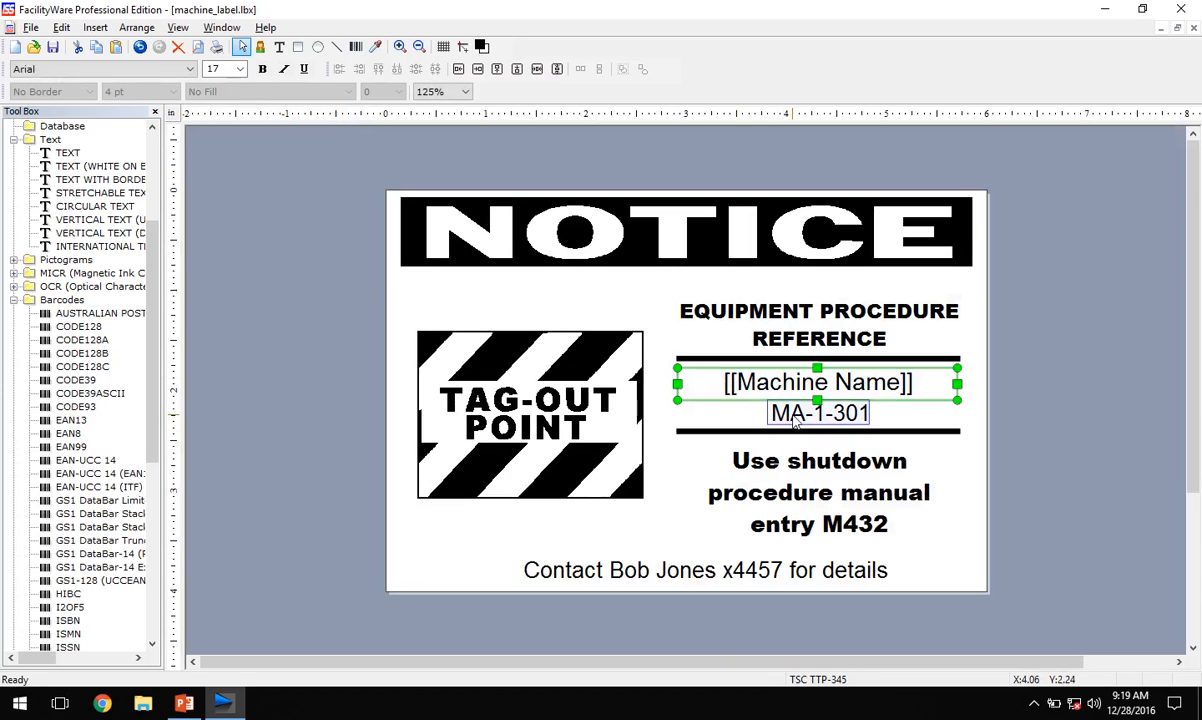
Set the MA-1-301 text to Wrap to Box with Word Wrap and widen its box to the width of the lines above and below
click(805, 414)
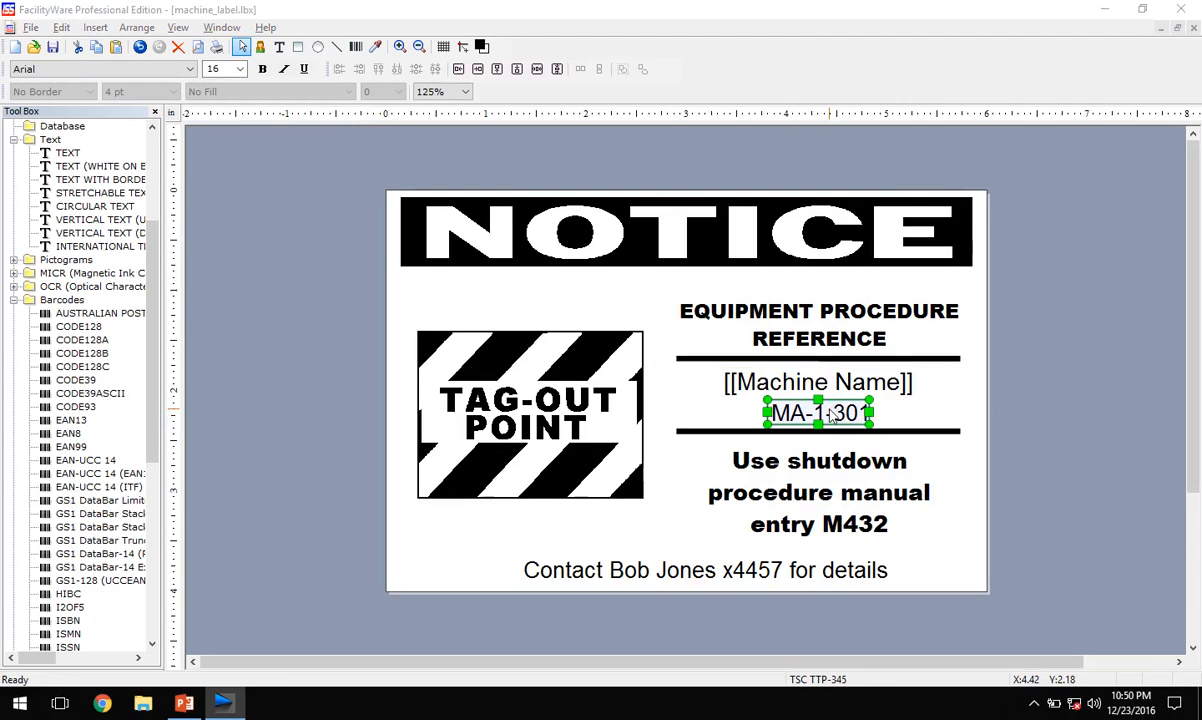
double_click(829, 413)
click(368, 143)
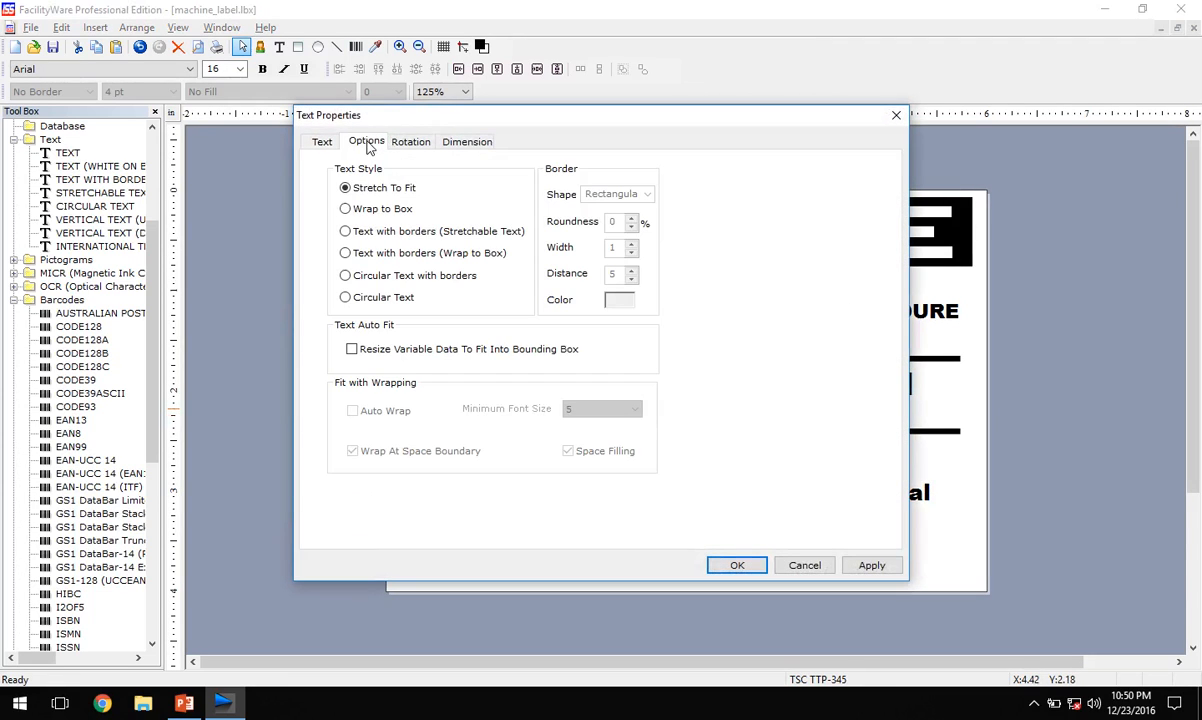
click(376, 208)
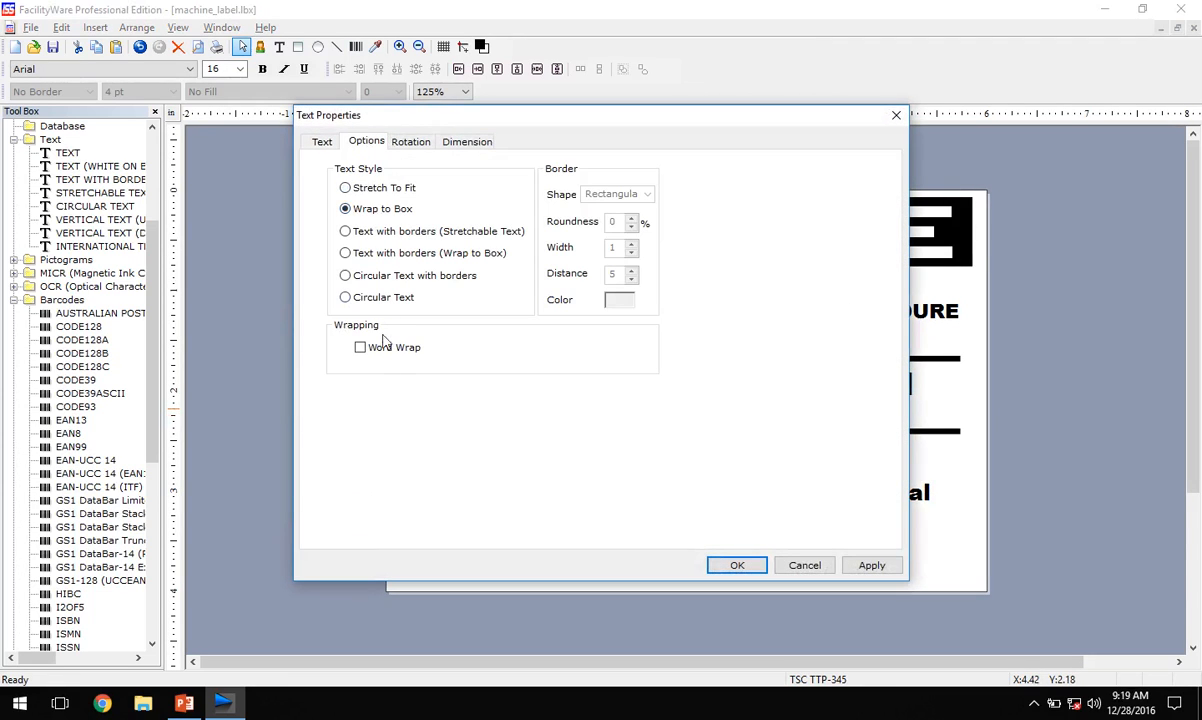
click(390, 350)
click(733, 565)
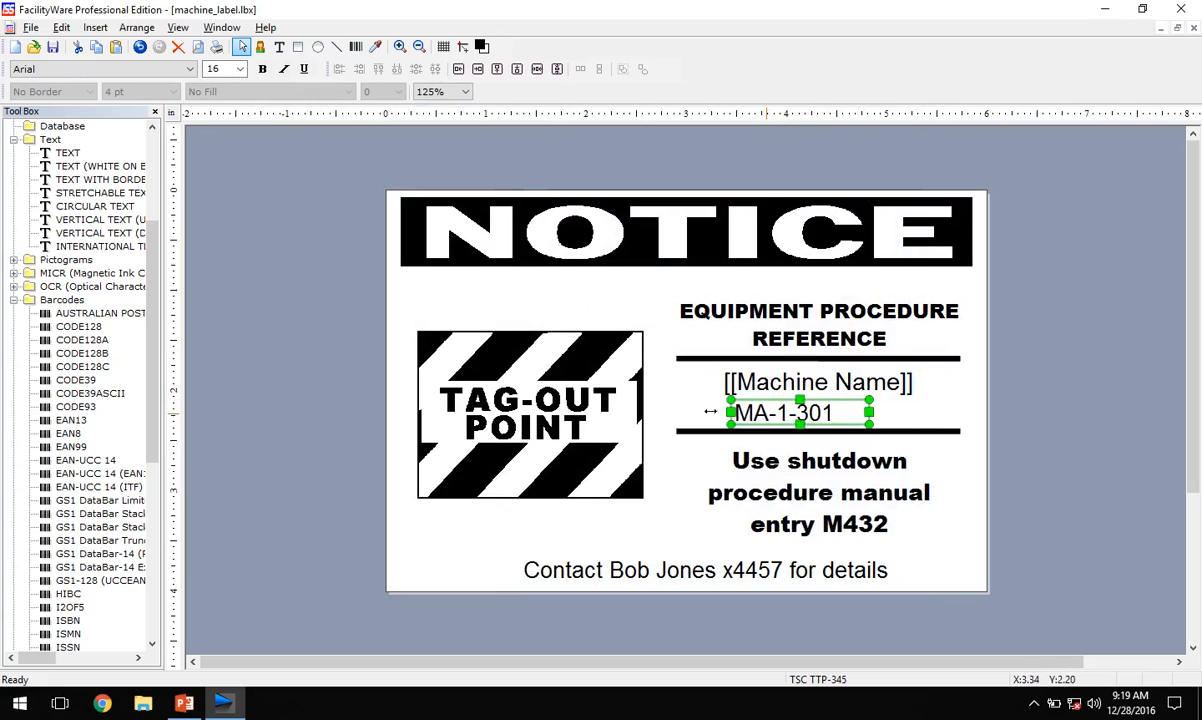
drag(738, 411, 678, 412)
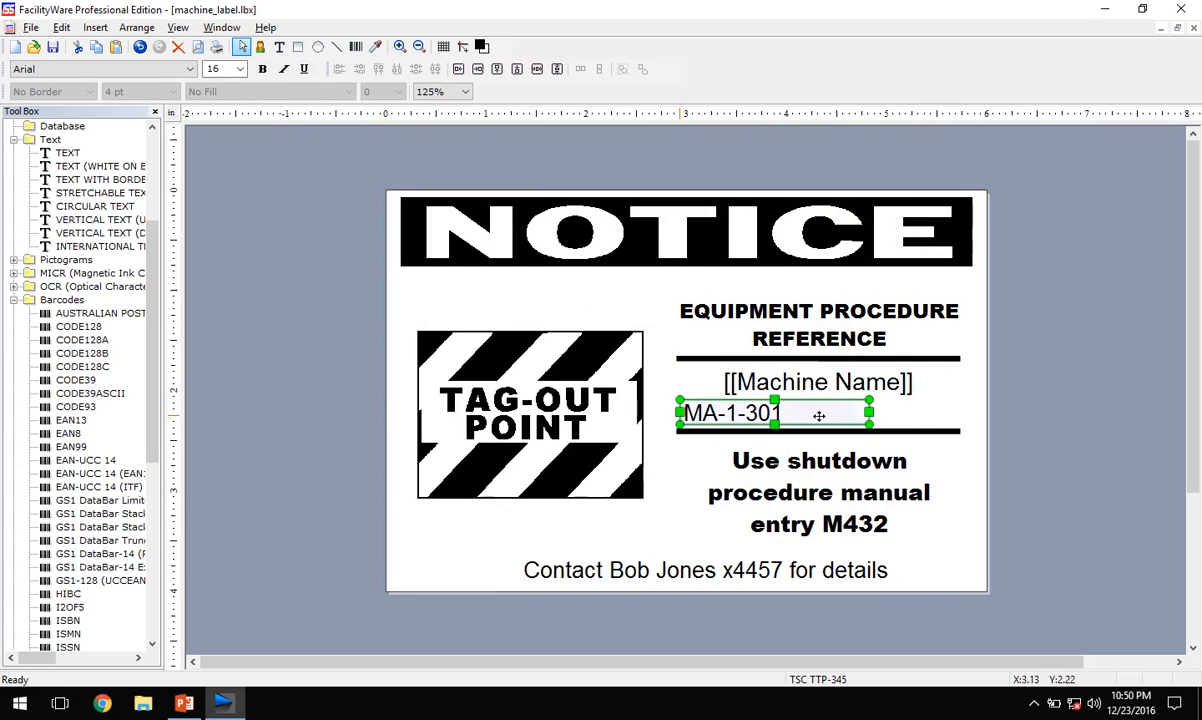
drag(870, 411, 957, 411)
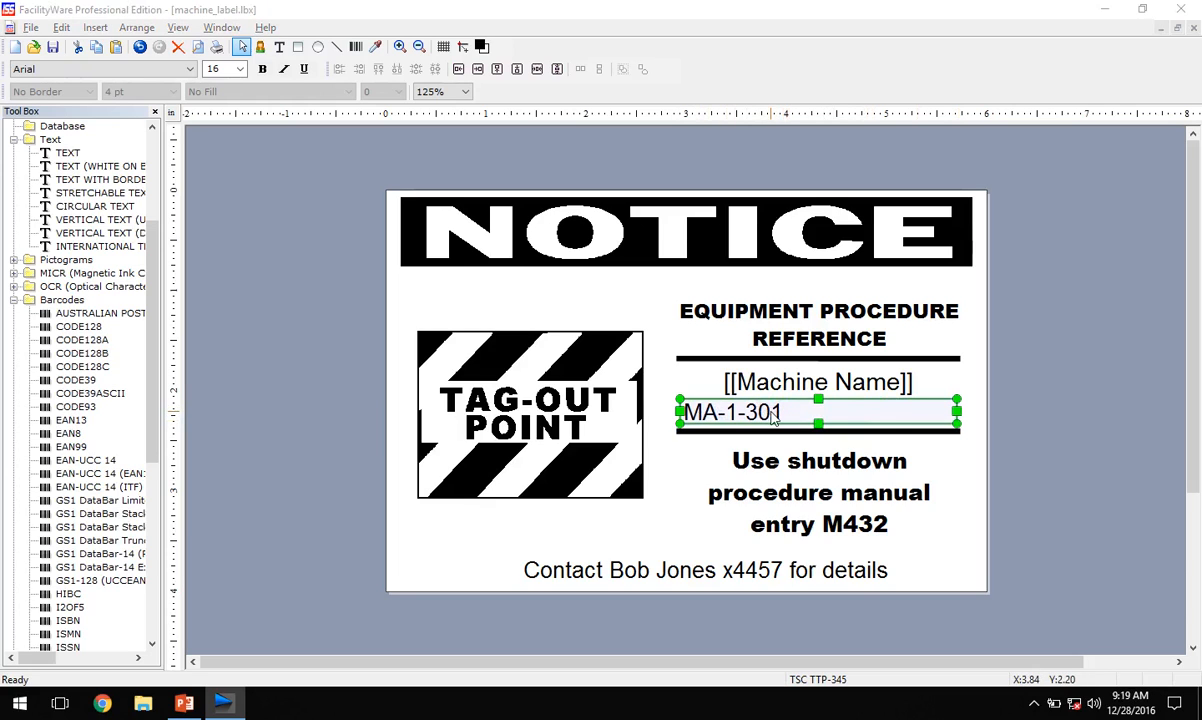
Switch the MA-1-301 text's datasource to Database and open the selection of database fields
double_click(776, 412)
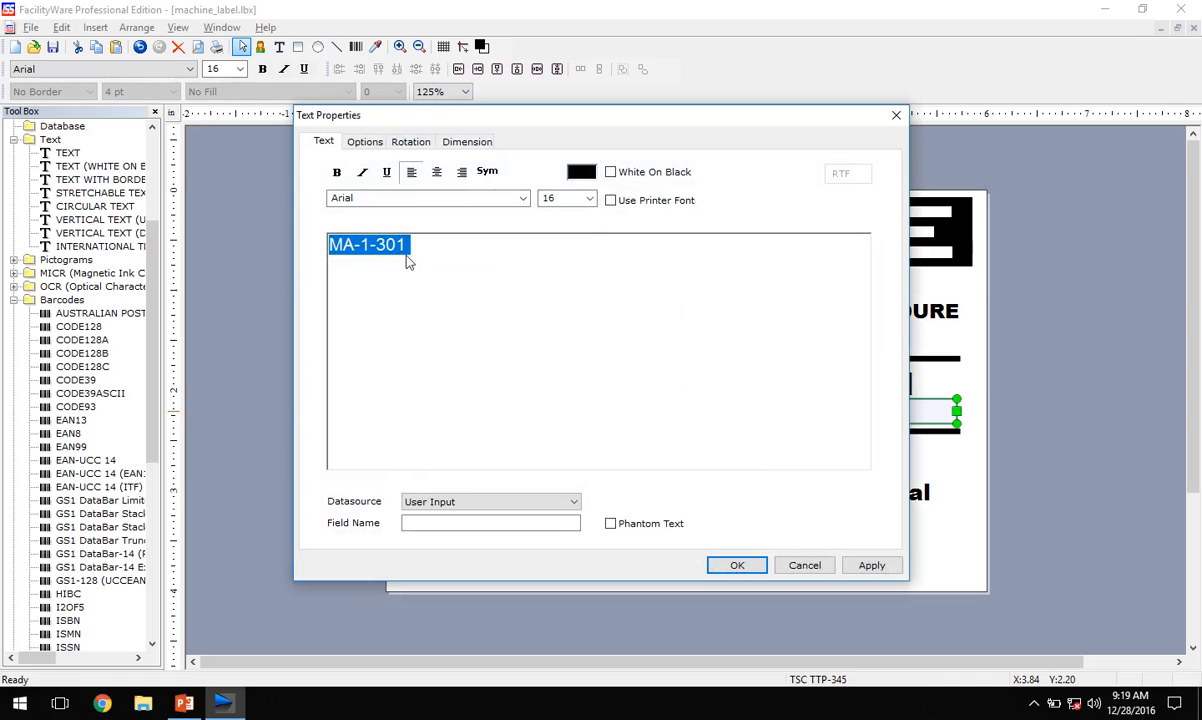
click(450, 502)
click(447, 528)
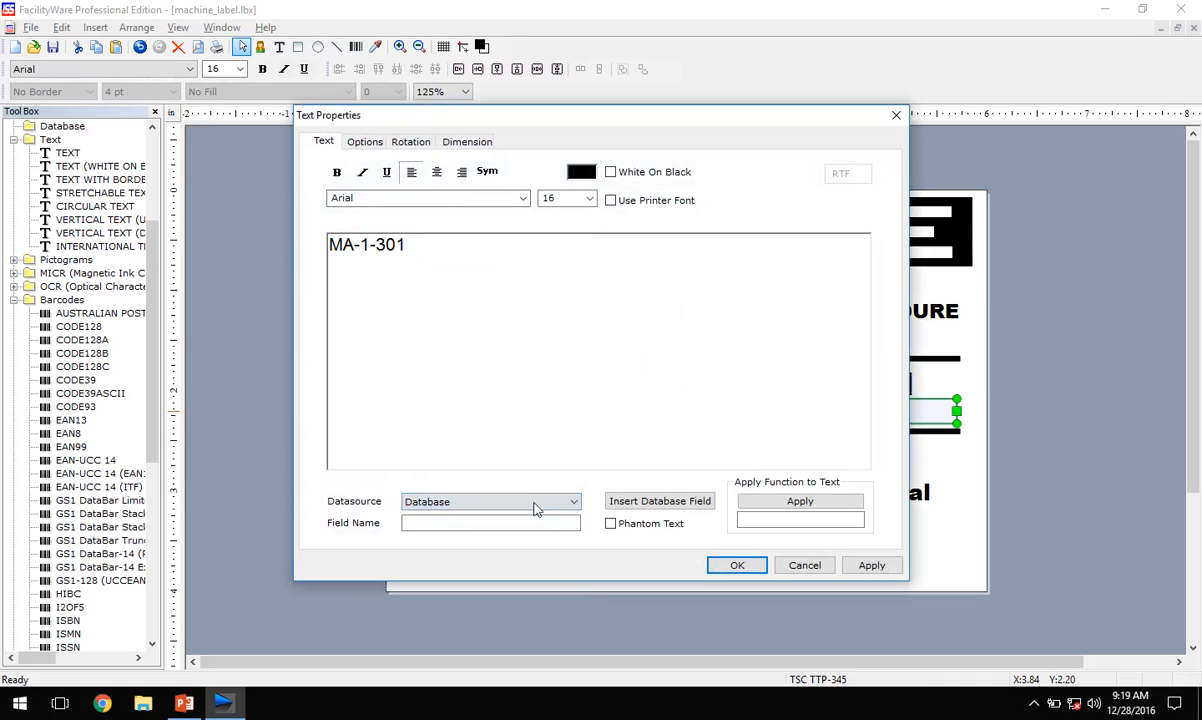
click(660, 501)
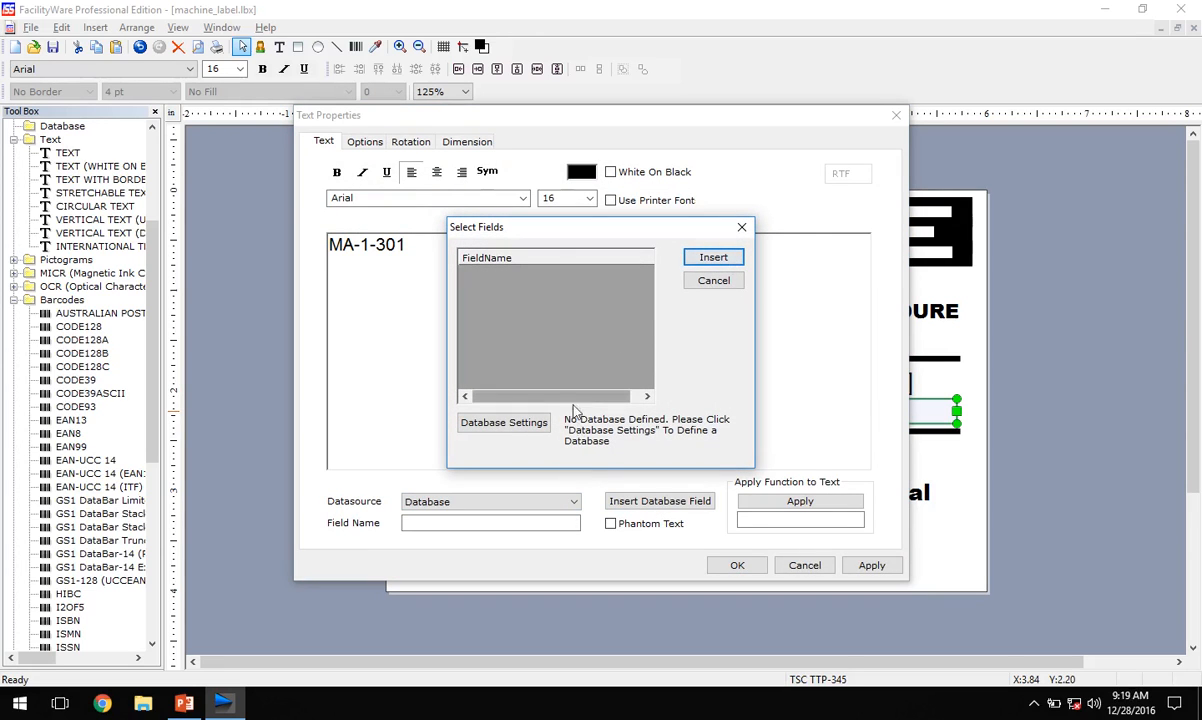
Define the database as a Microsoft Excel (*.xls) source and choose the machine list file
click(526, 426)
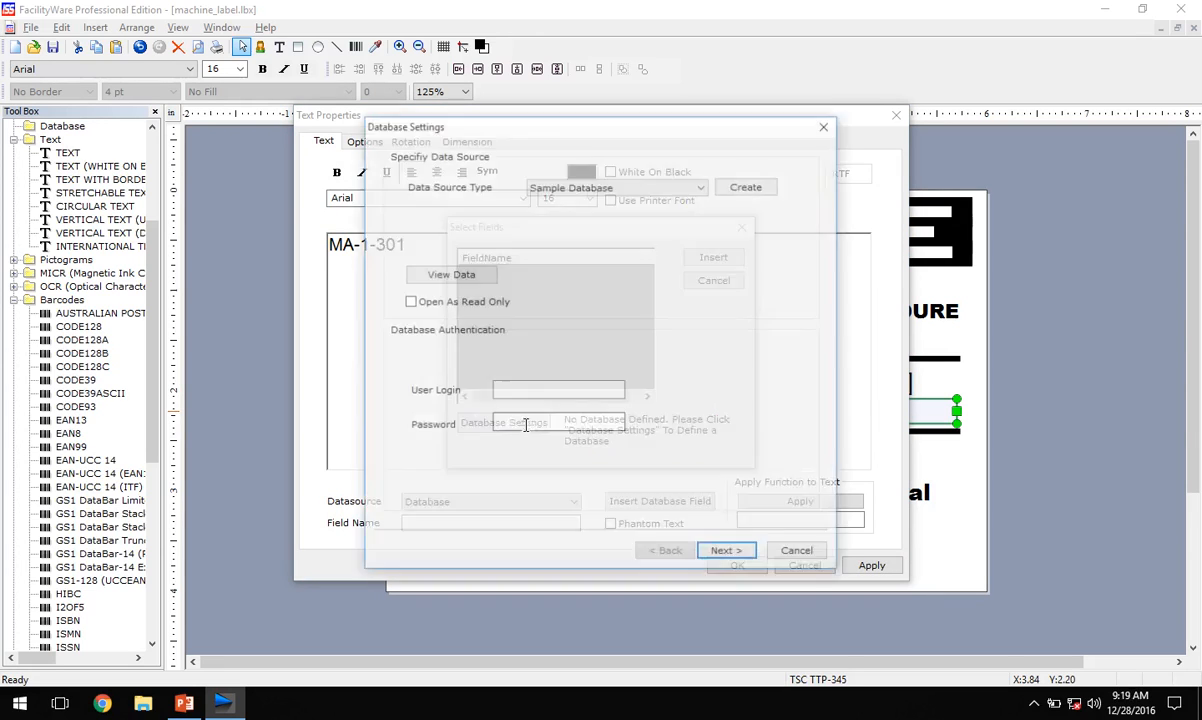
click(660, 186)
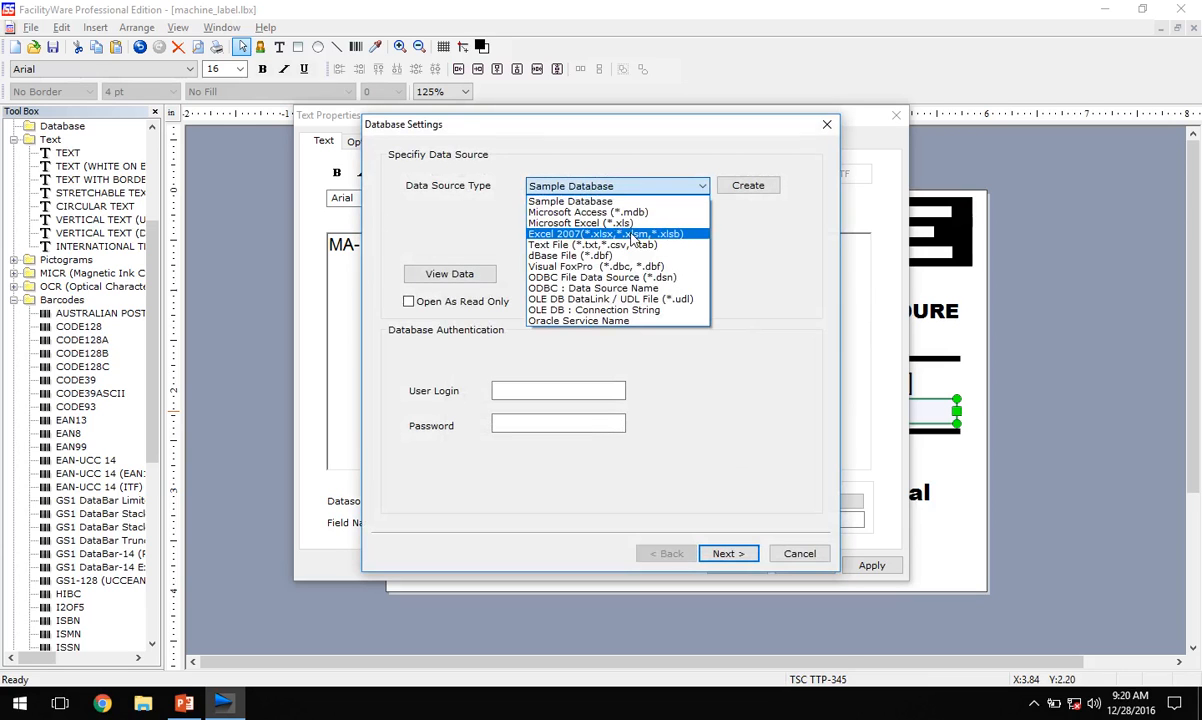
click(600, 222)
click(743, 222)
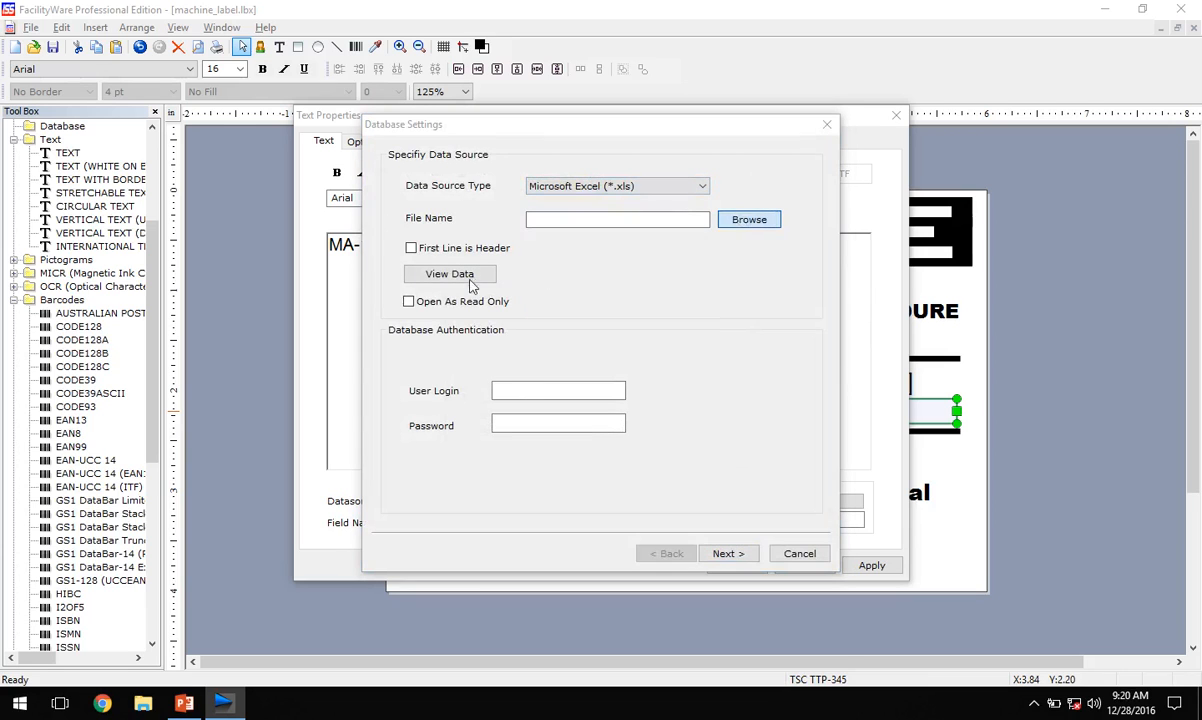
click(509, 393)
double_click(509, 393)
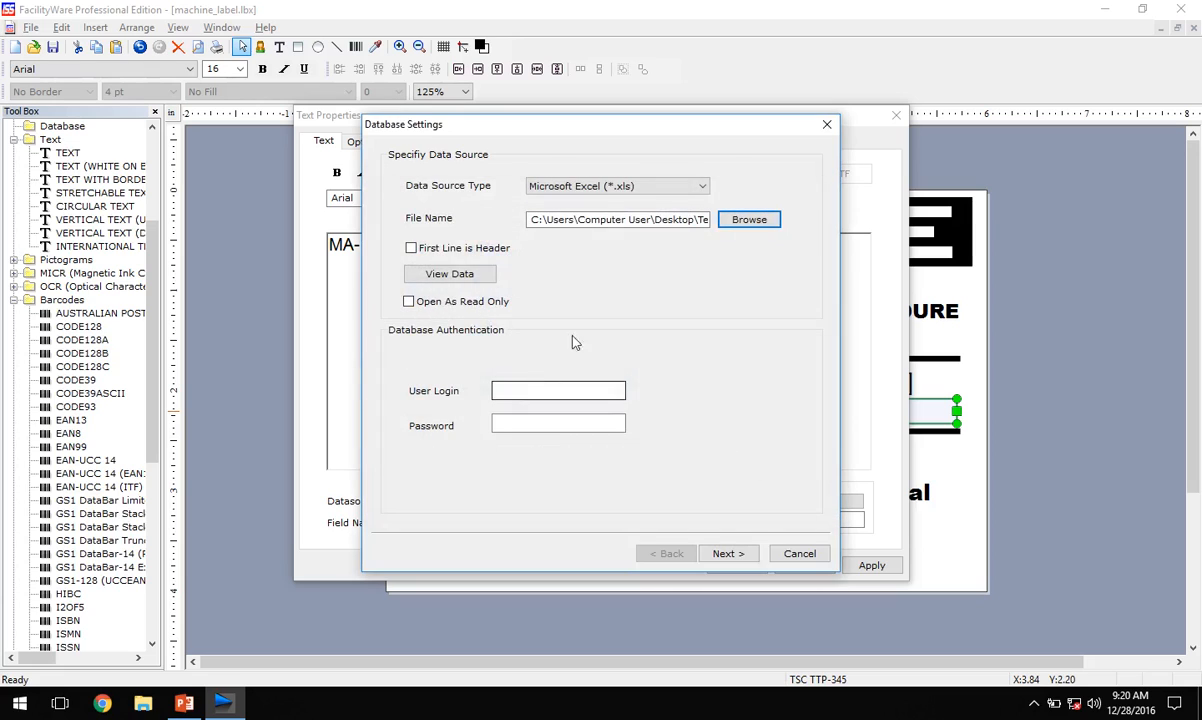
Mark the Excel file's first line as the header and finish the database settings with records from table [Sheet1$]
click(411, 247)
click(729, 554)
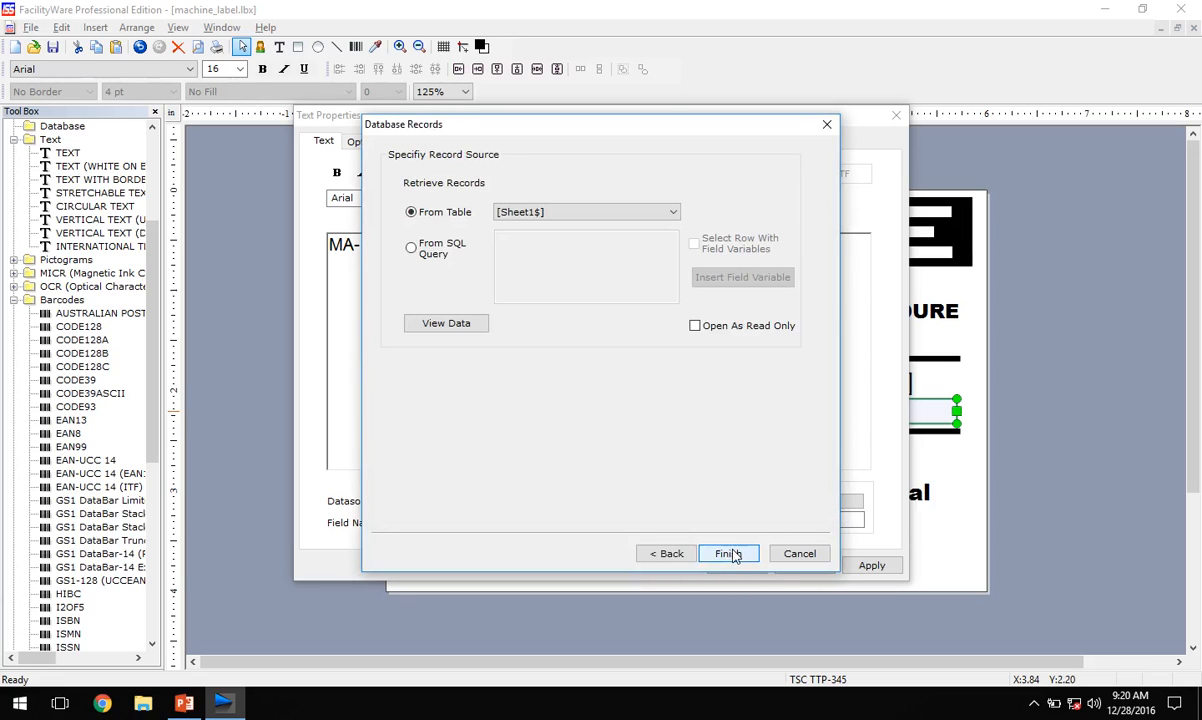
click(728, 554)
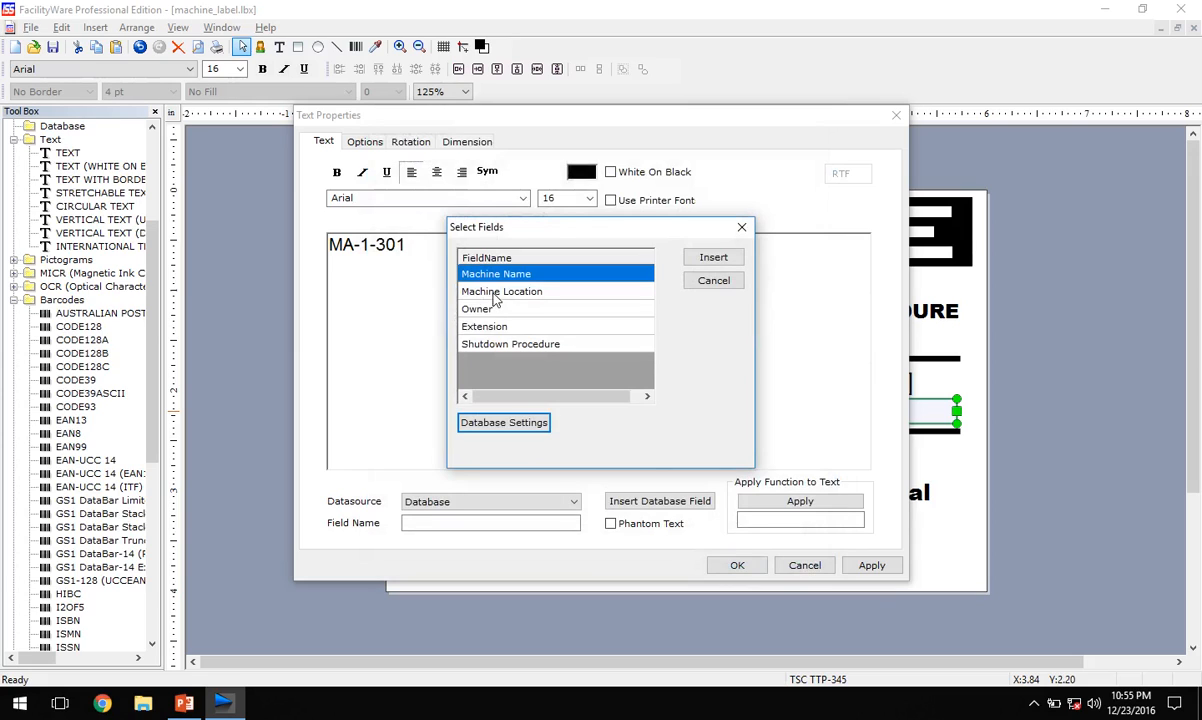
Insert the Machine Location field in place of MA-1-301, centre it, and apply the text properties
click(495, 292)
click(711, 257)
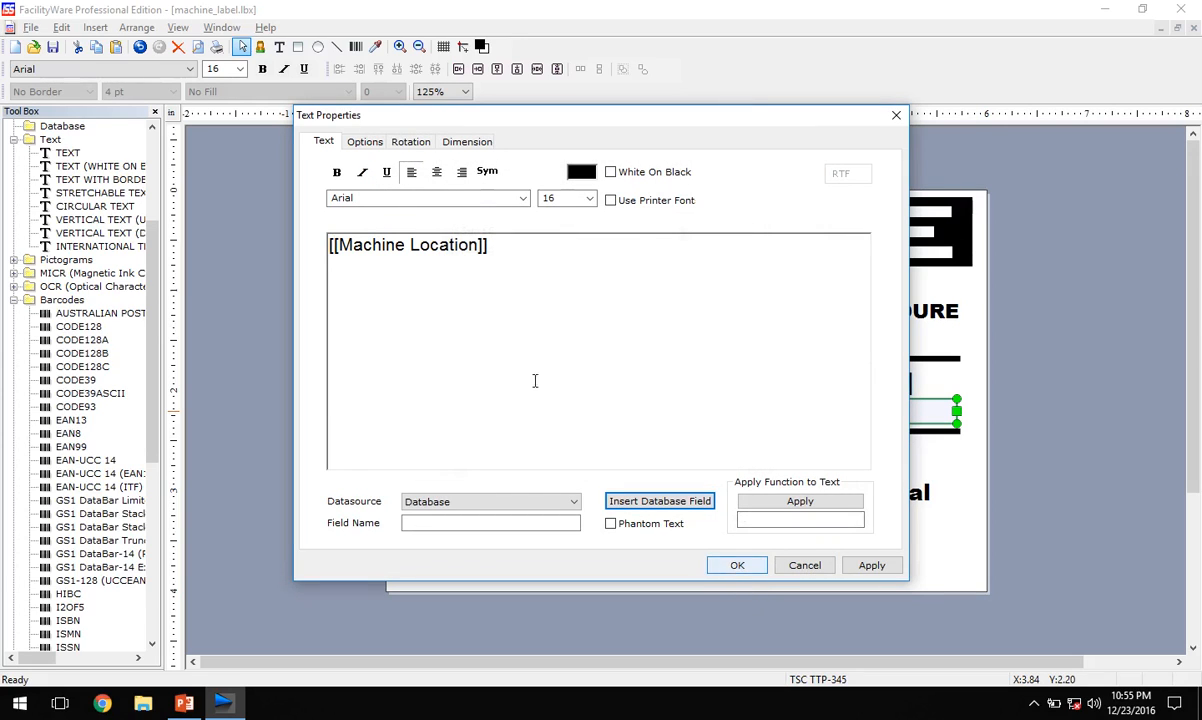
drag(537, 249, 330, 246)
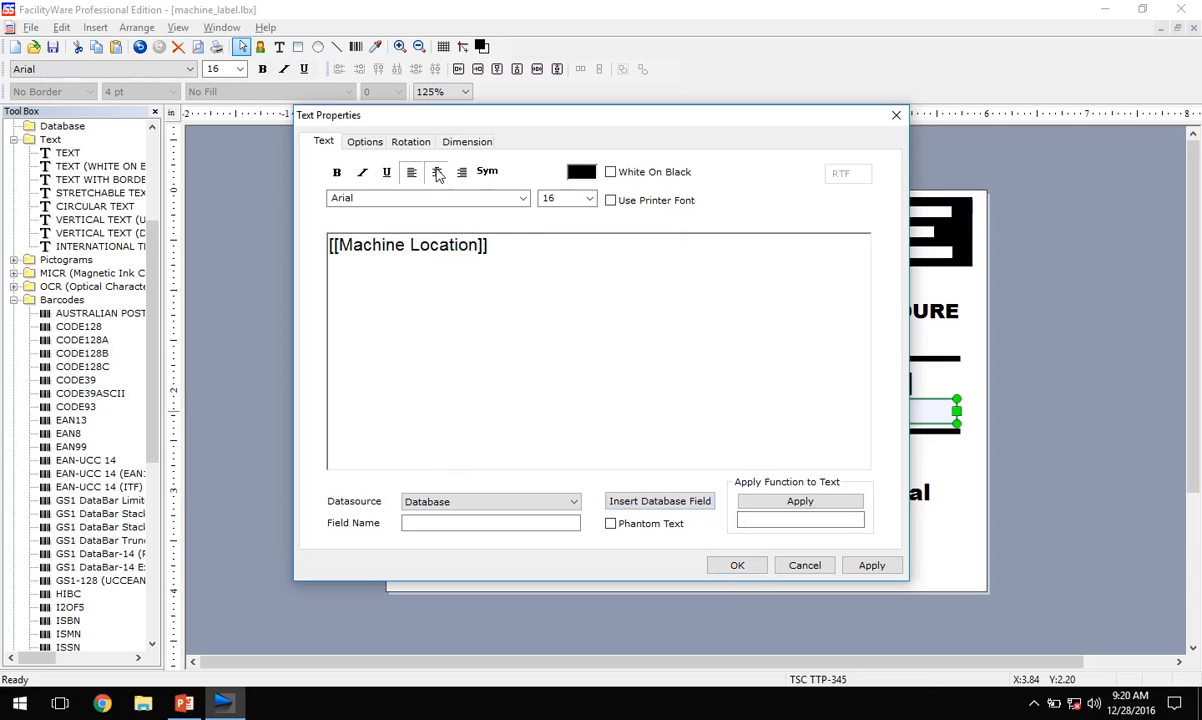
click(436, 171)
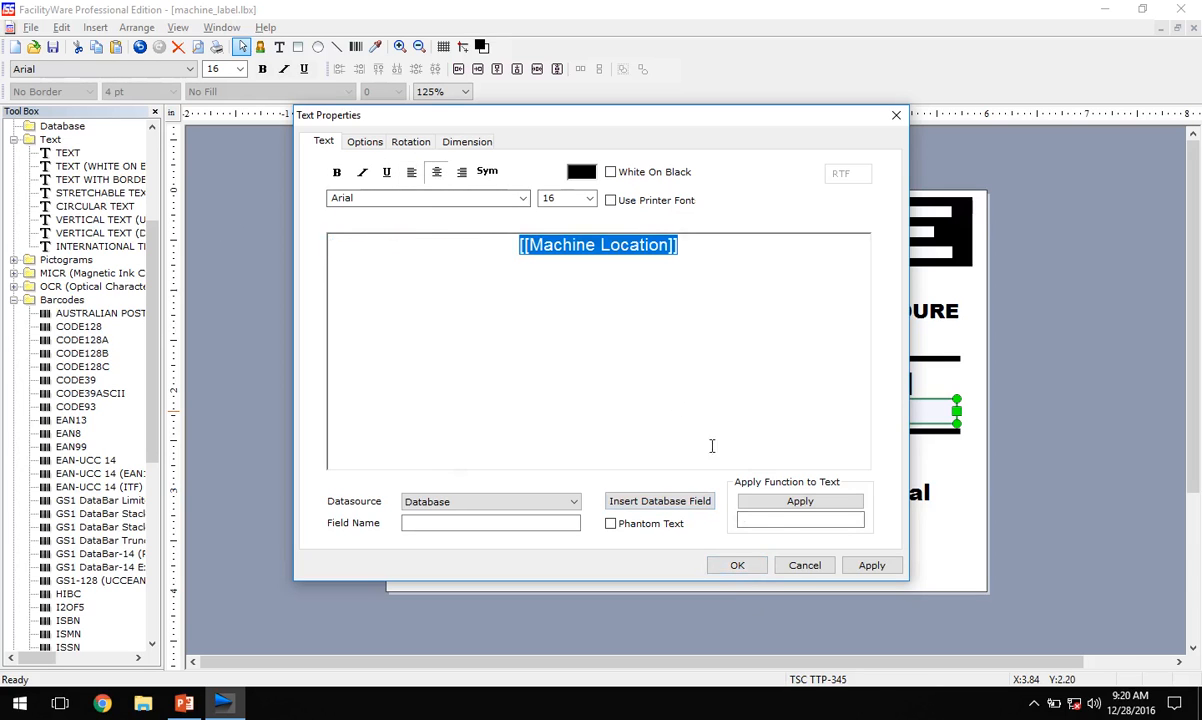
click(752, 566)
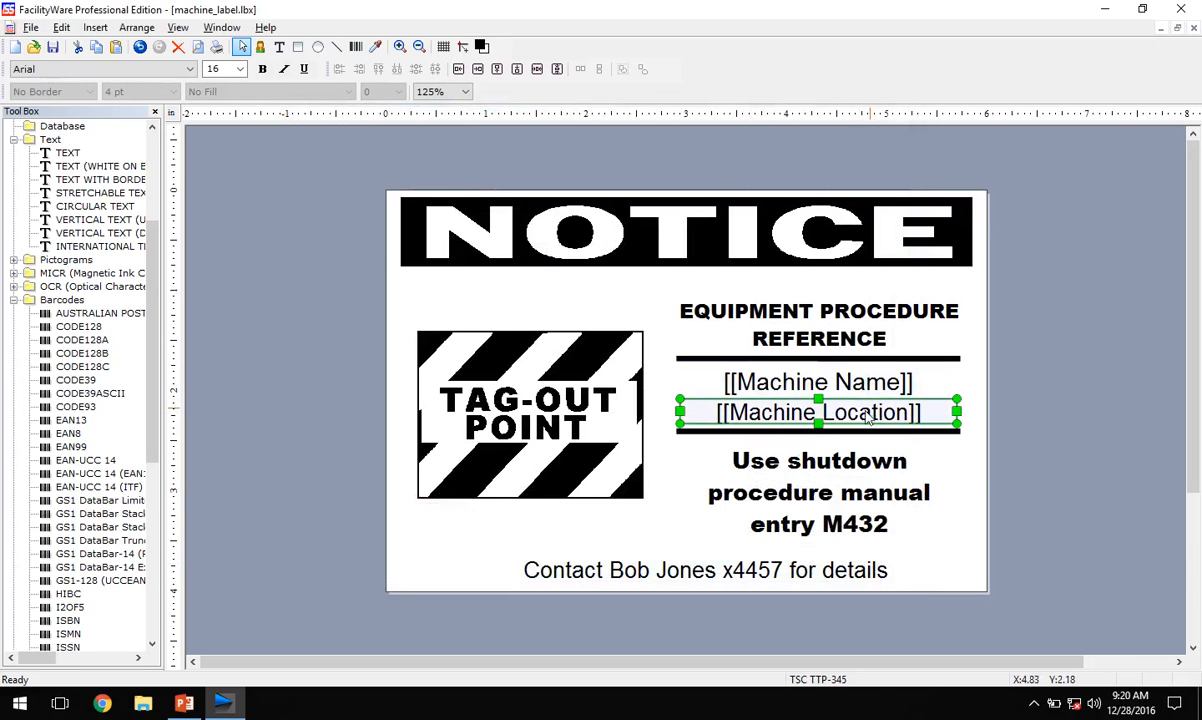
Delete M432 from the end of the "Use shutdown procedure manual entry" text
click(808, 471)
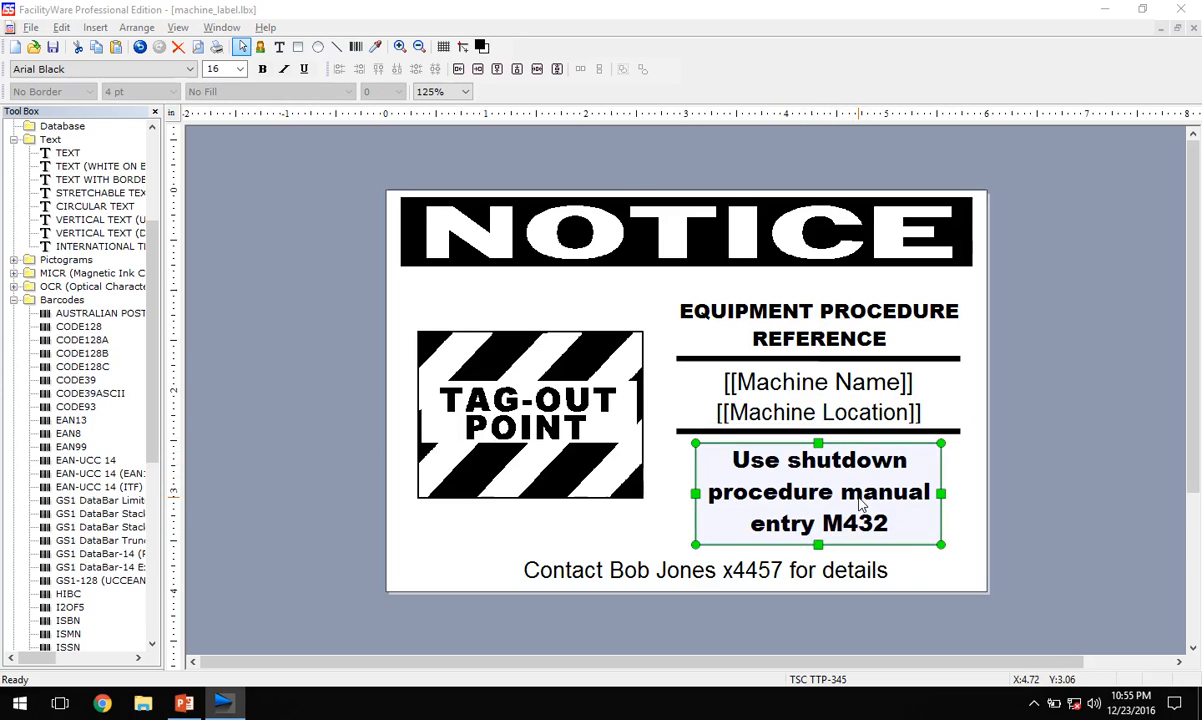
double_click(858, 496)
click(806, 249)
drag(806, 249, 757, 243)
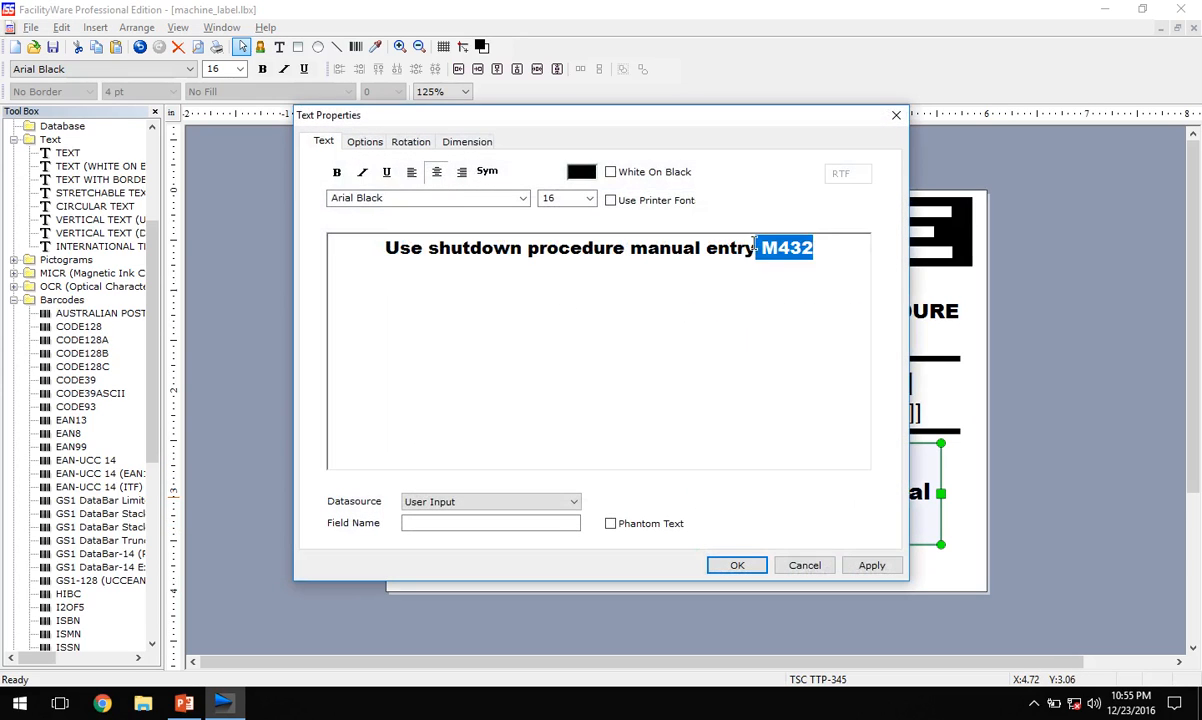
key(BackSpace)
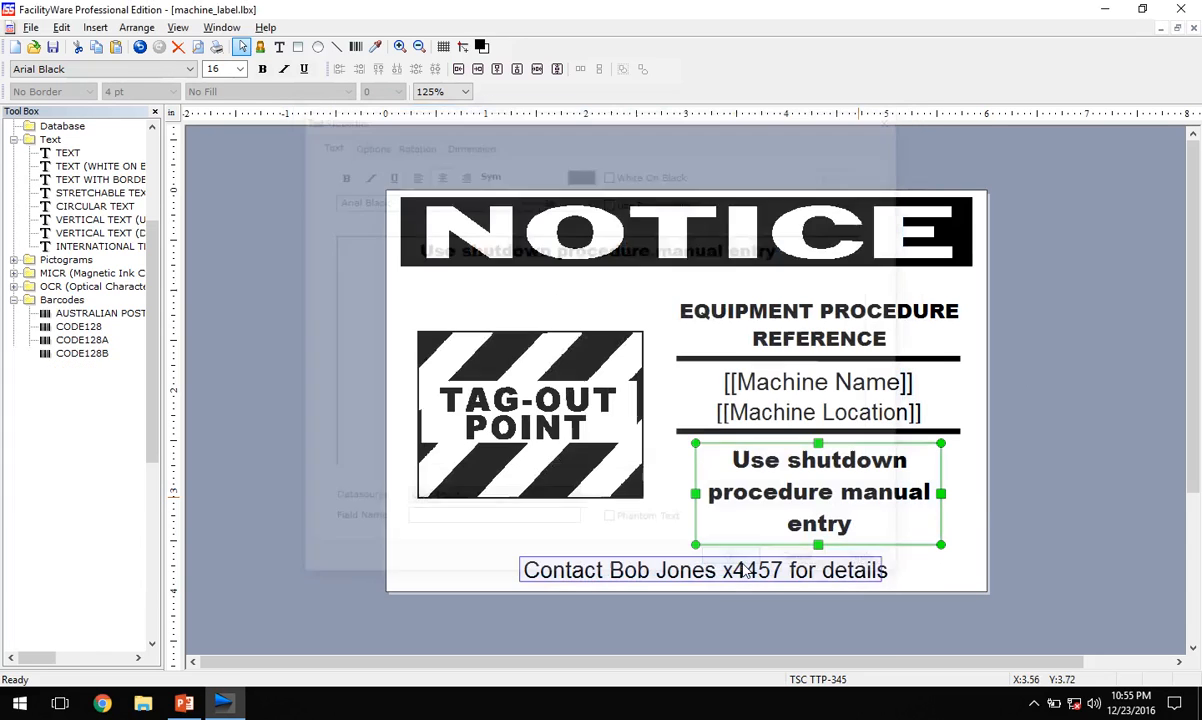
double_click(843, 463)
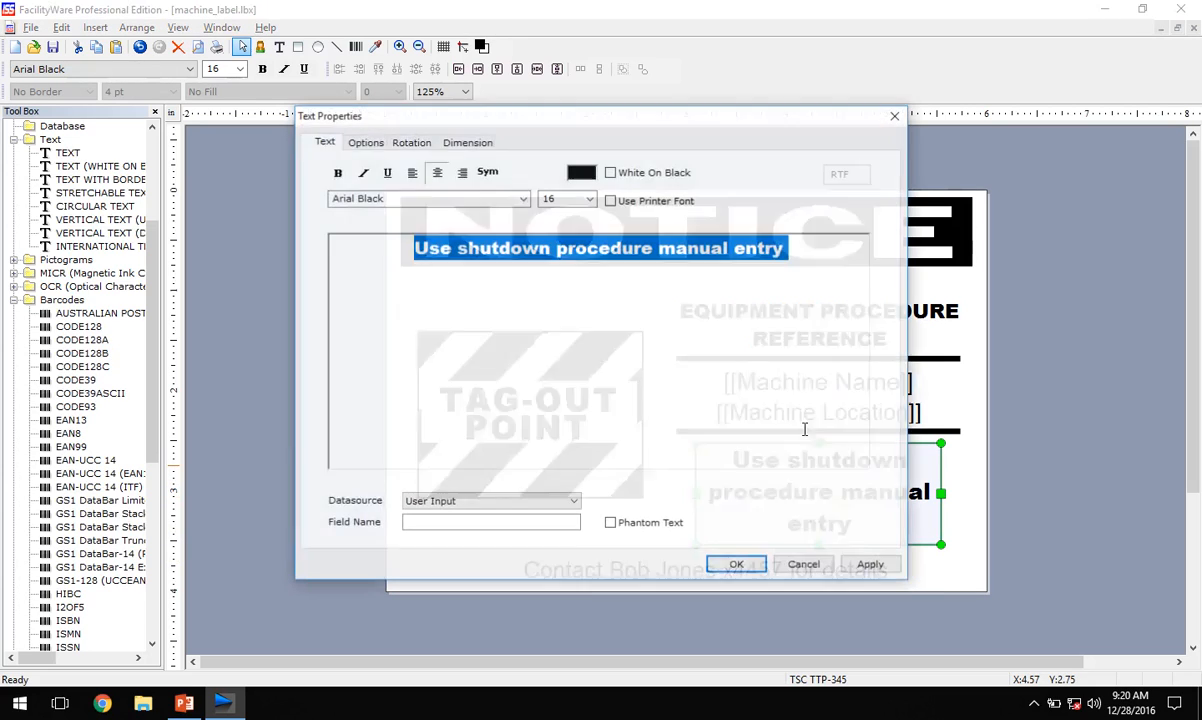
click(793, 252)
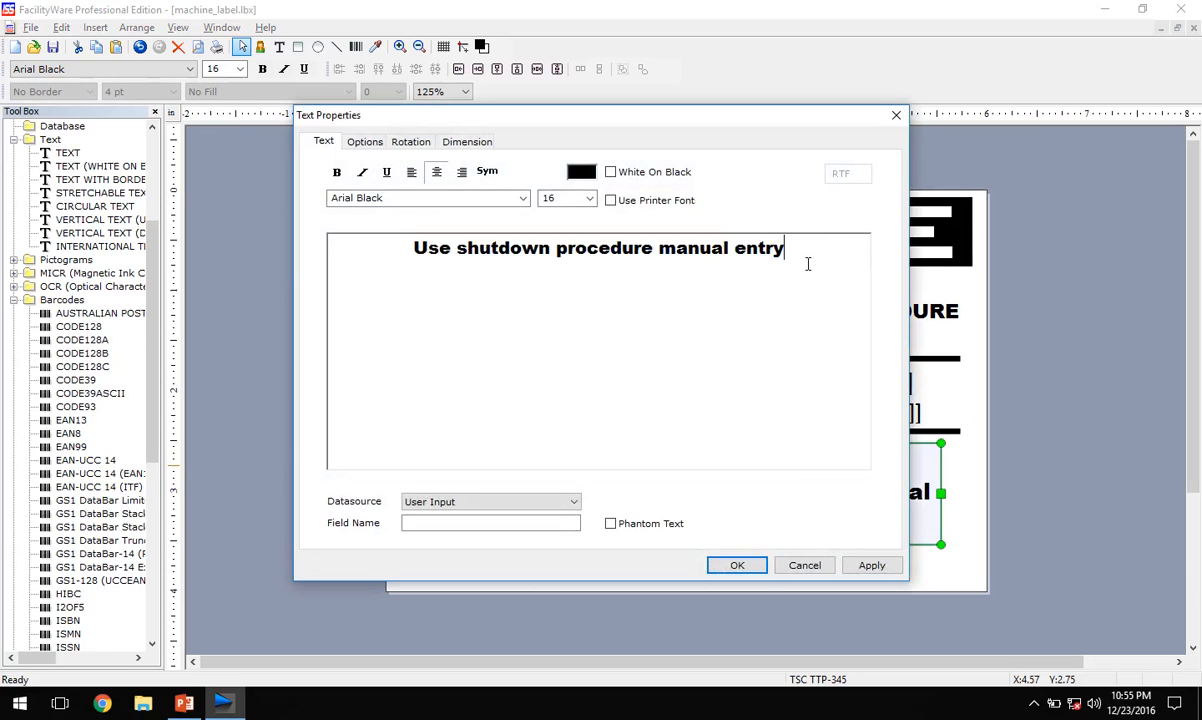
click(737, 566)
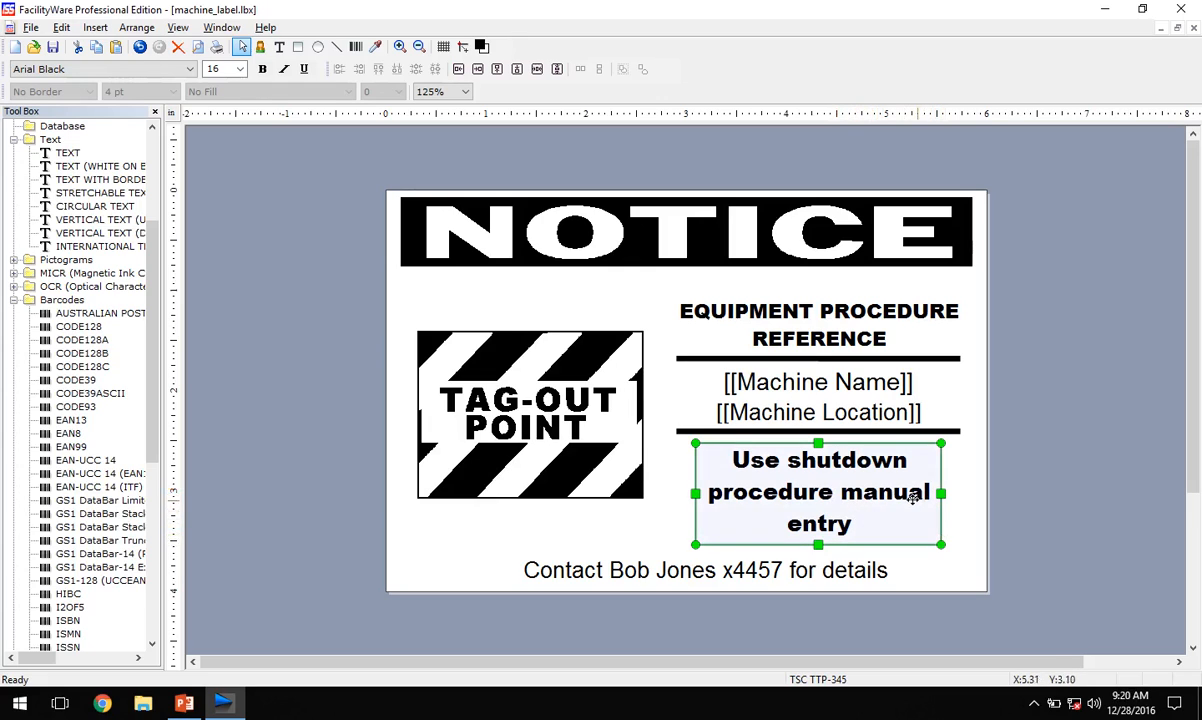
Left-align the "Use shutdown procedure manual entry" text, check its wrapping options, apply the properties, and deselect it
double_click(849, 462)
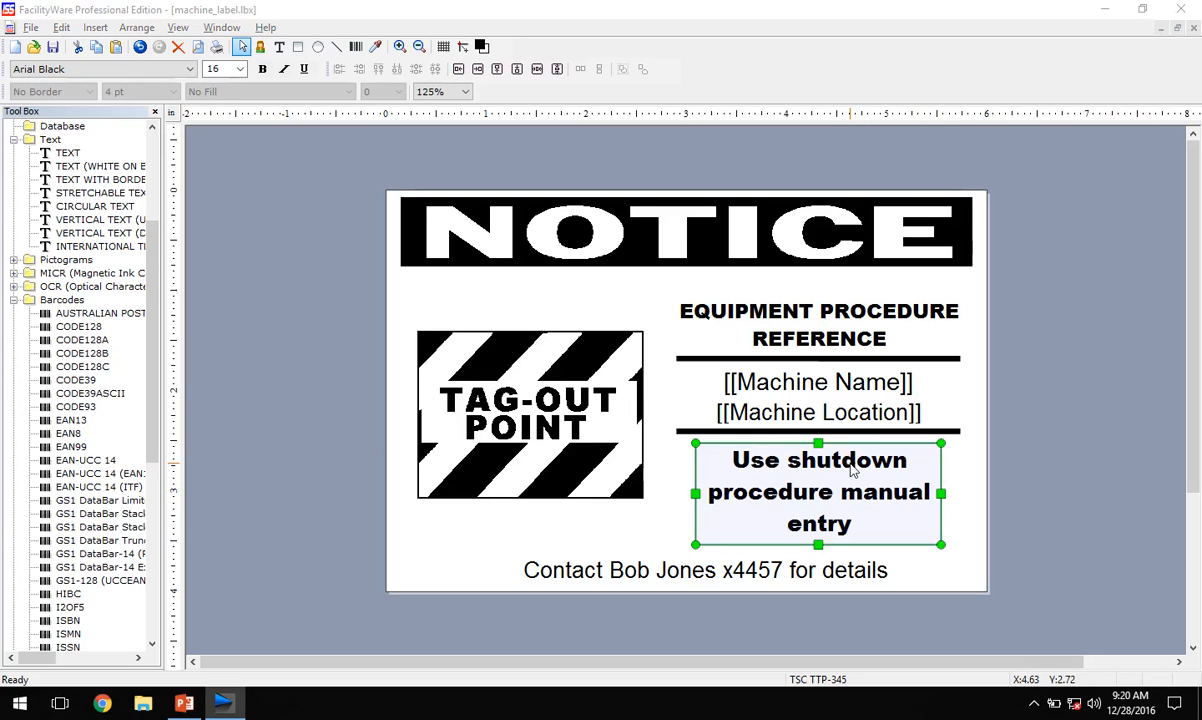
click(411, 173)
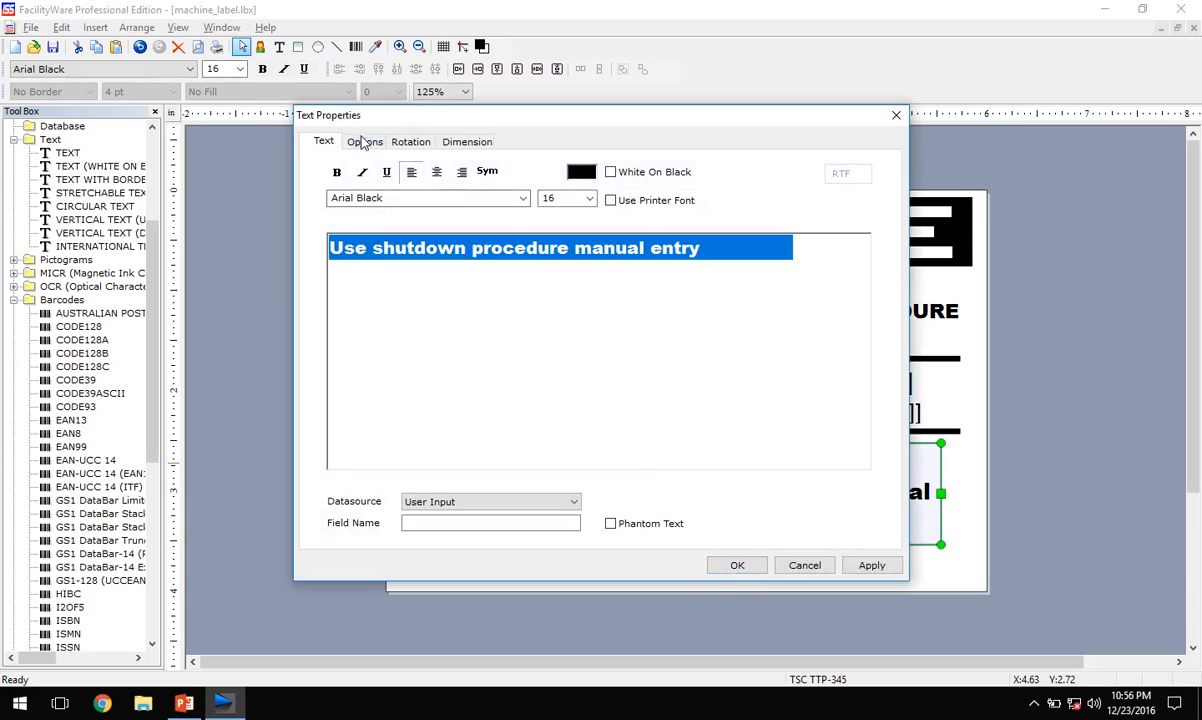
click(362, 141)
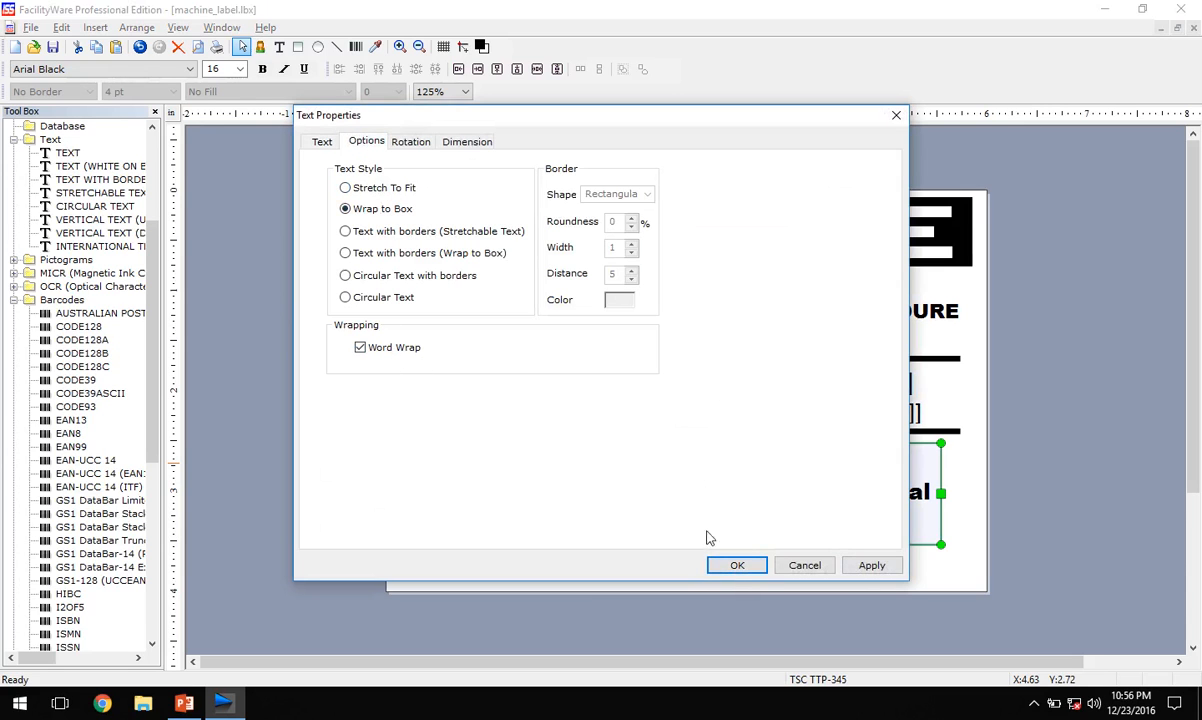
click(737, 565)
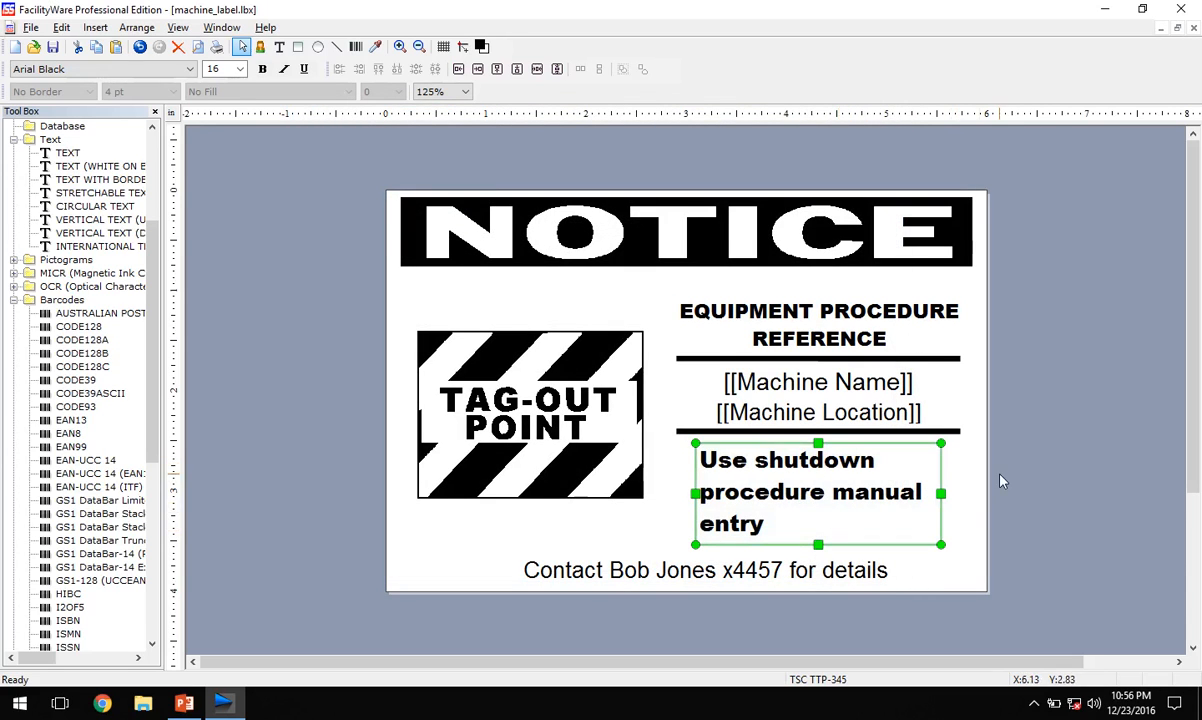
click(972, 481)
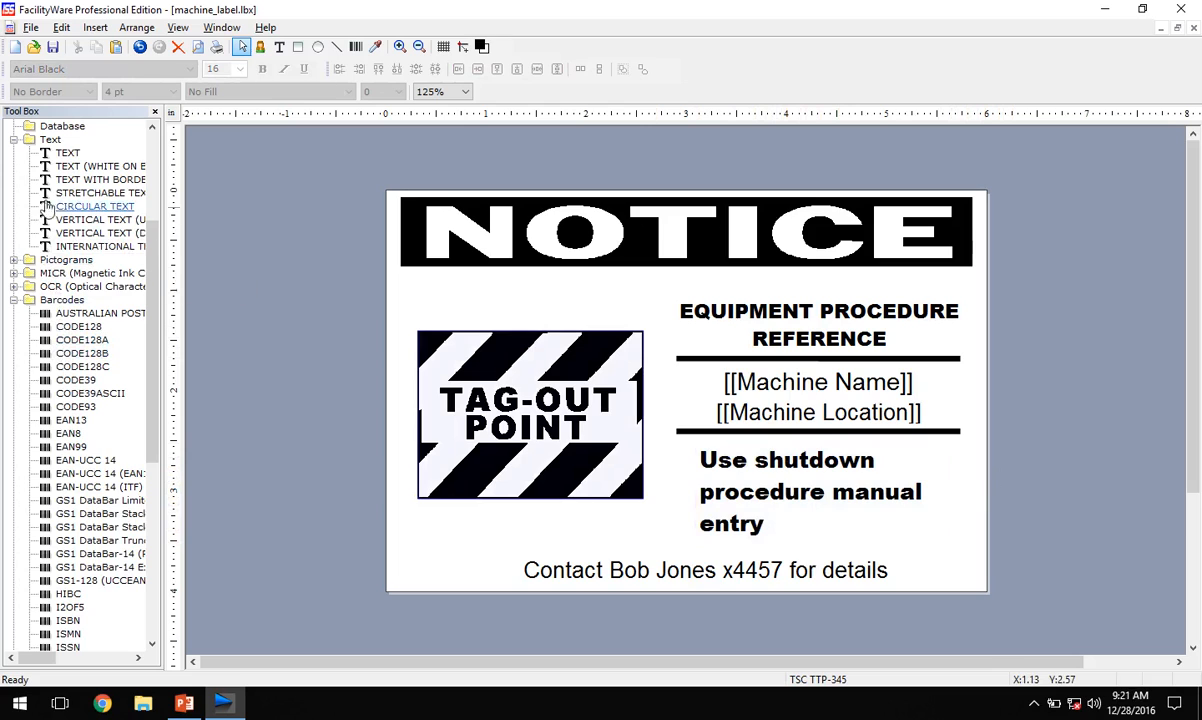
Place a new text object right after the word "entry" and resize its box to be wider and shorter, clear of the contact line
drag(66, 158, 801, 533)
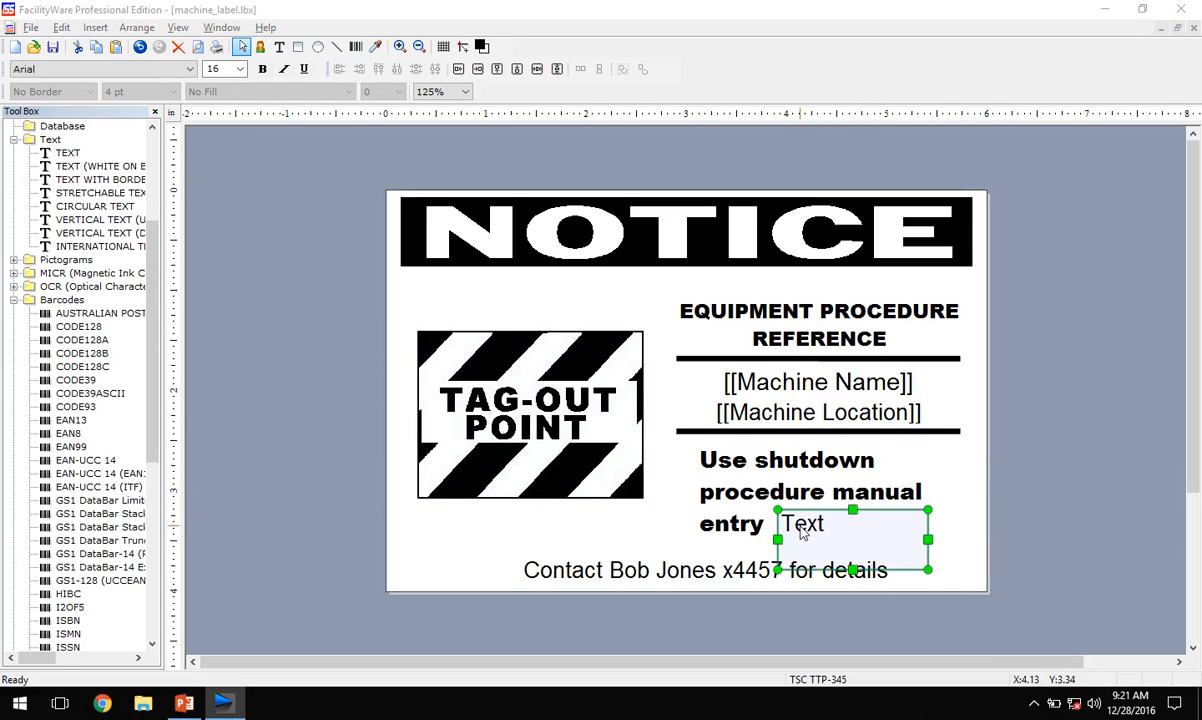
double_click(801, 533)
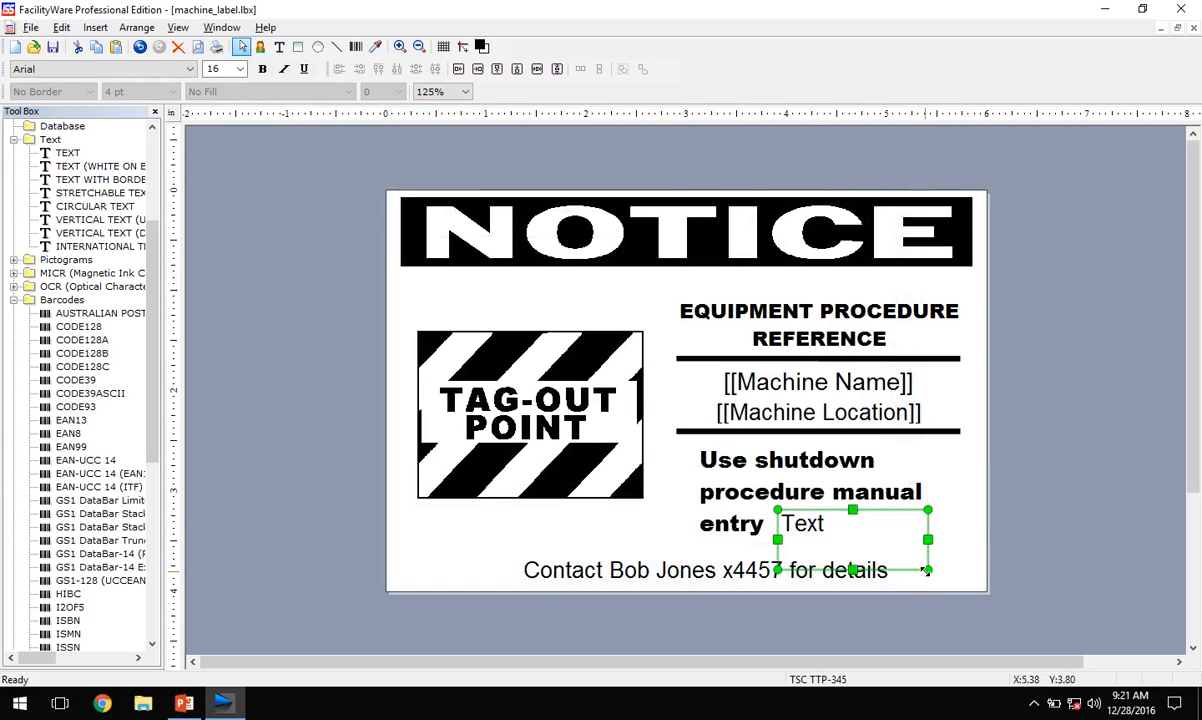
drag(926, 571, 963, 547)
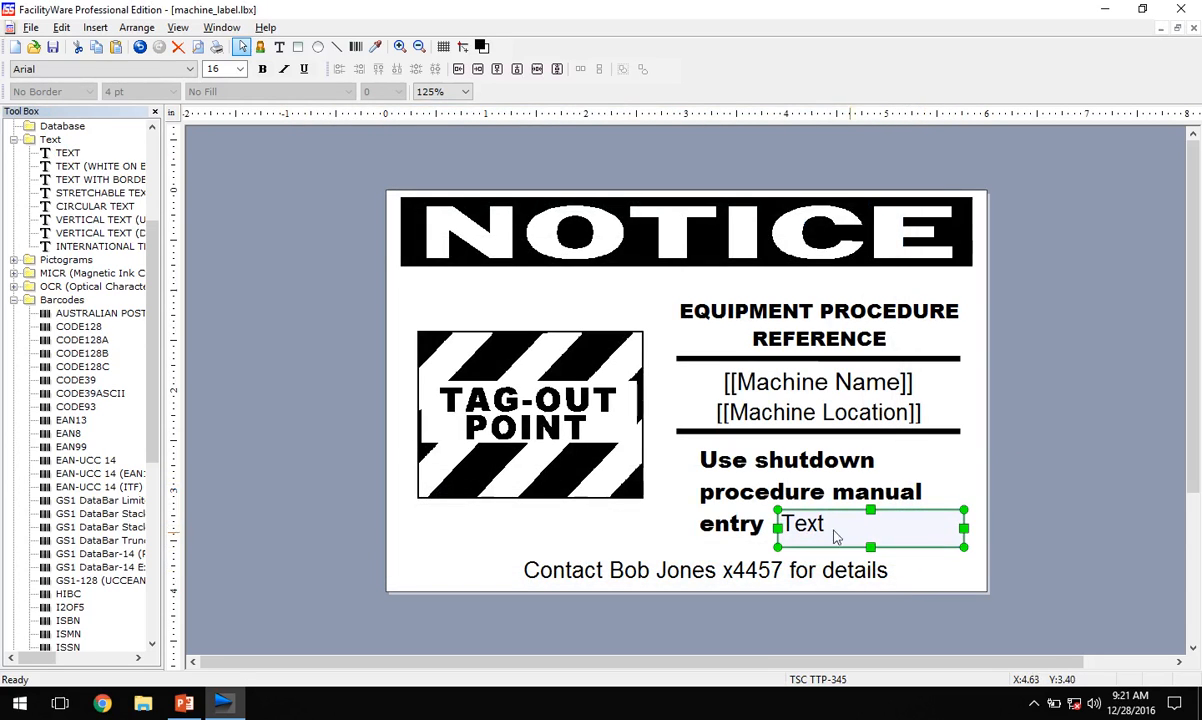
Set the font of the new text object beside "entry" to Arial Black and apply the text properties
double_click(849, 532)
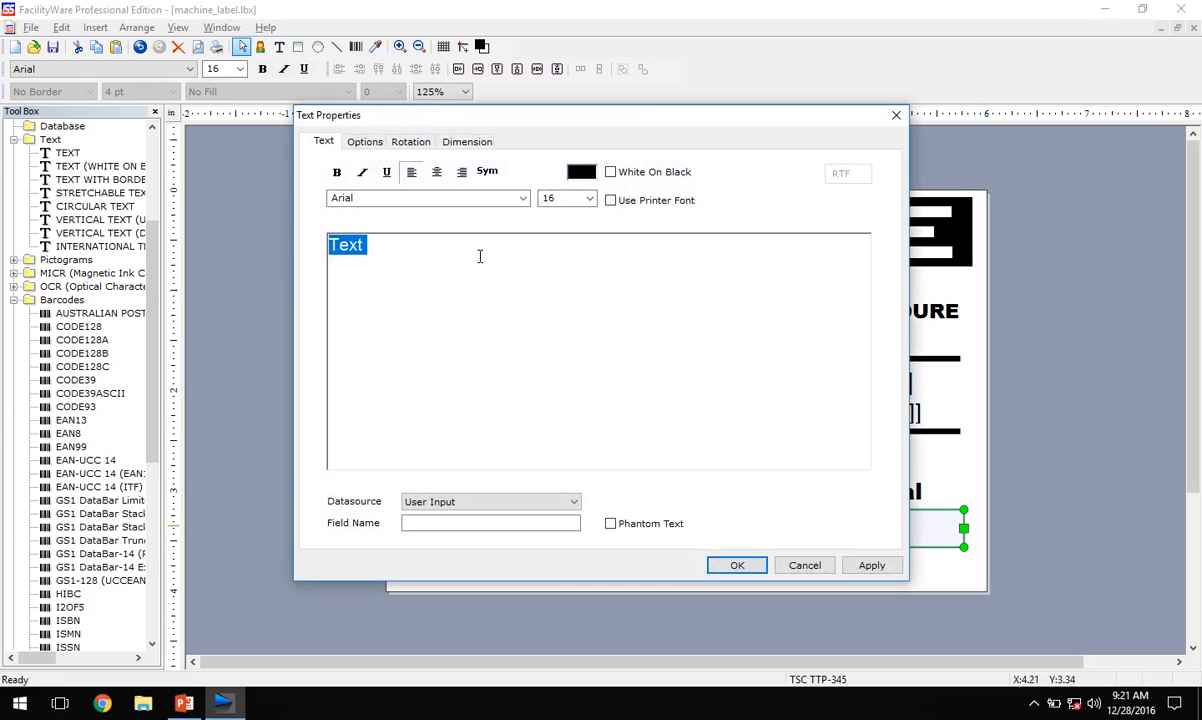
click(524, 199)
click(463, 221)
click(521, 198)
scroll(491, 225, up, 5)
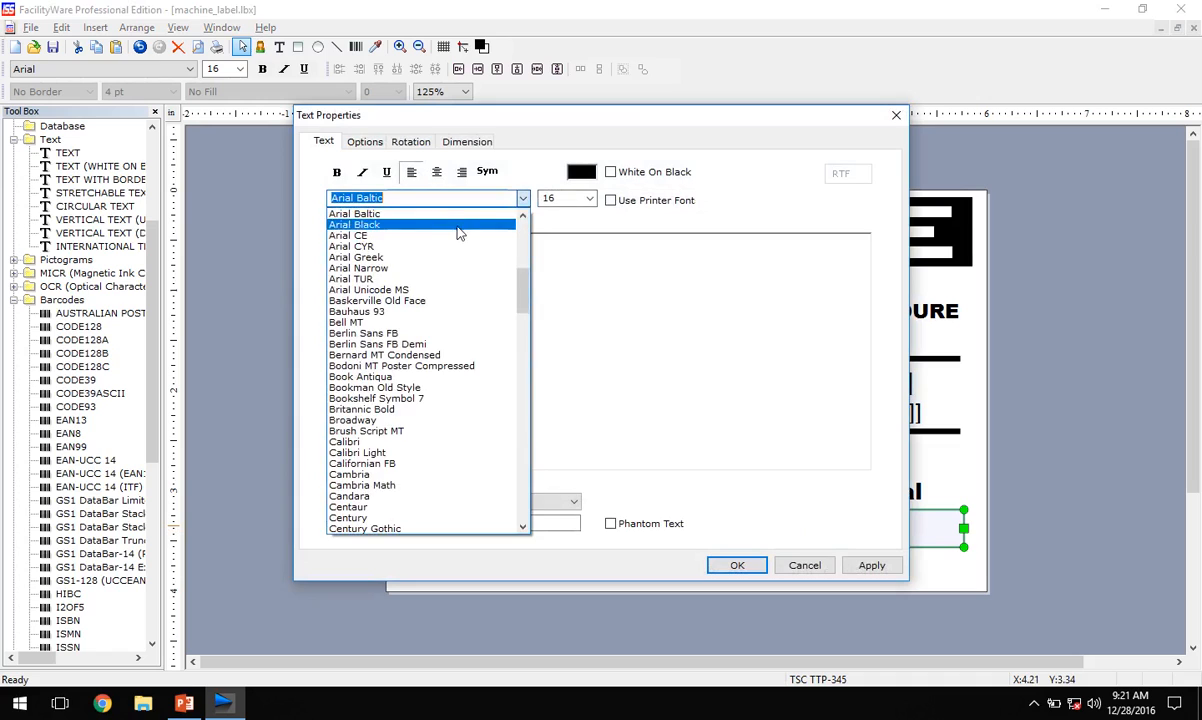
click(456, 231)
click(748, 567)
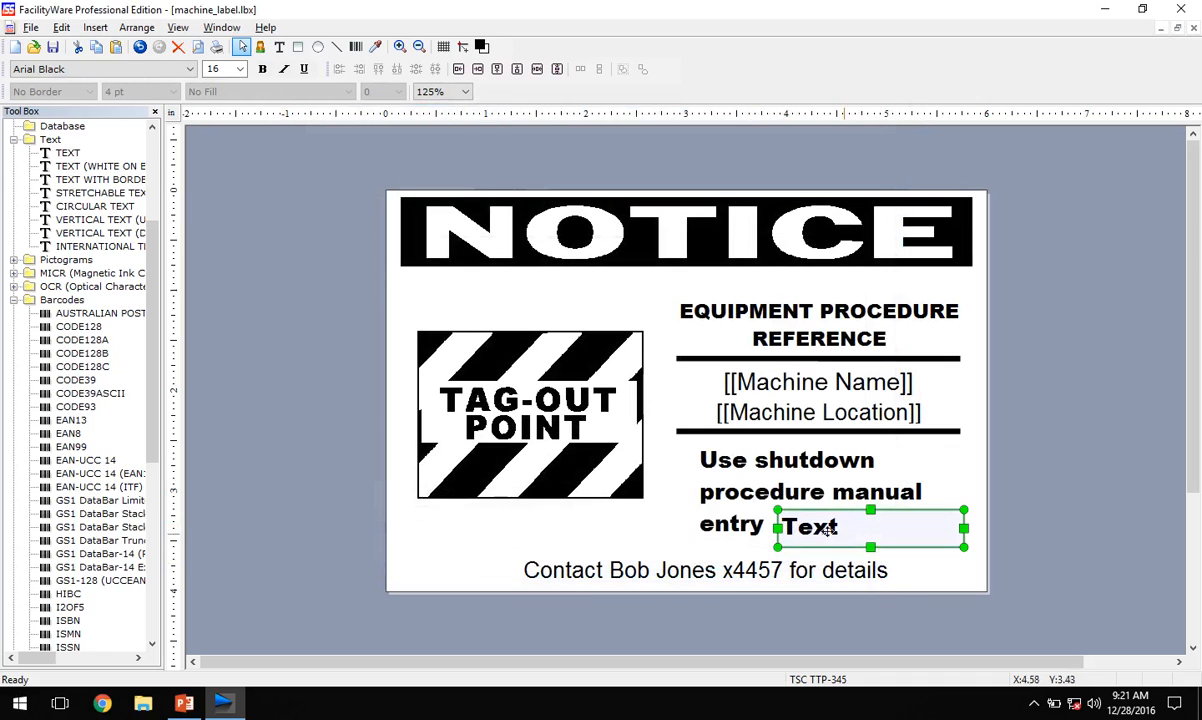
Resize the placeholder text box beside "entry", nudge it slightly up and closer to the word, and widen it
click(797, 464)
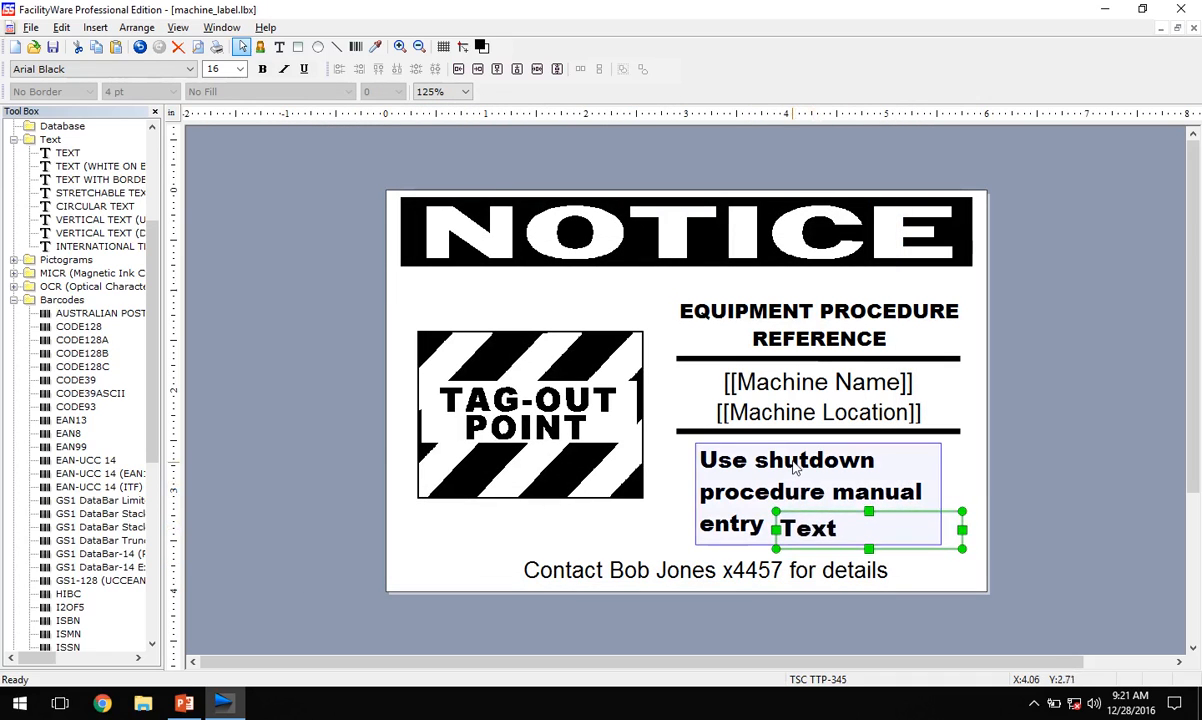
click(846, 529)
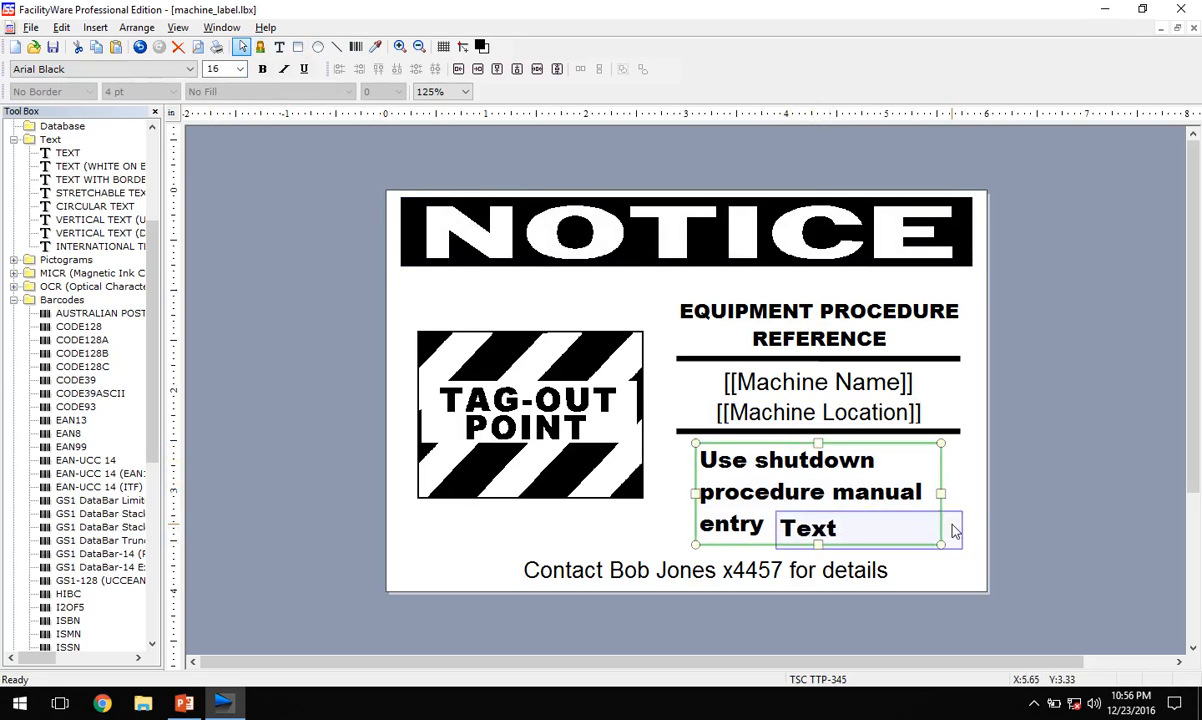
click(955, 528)
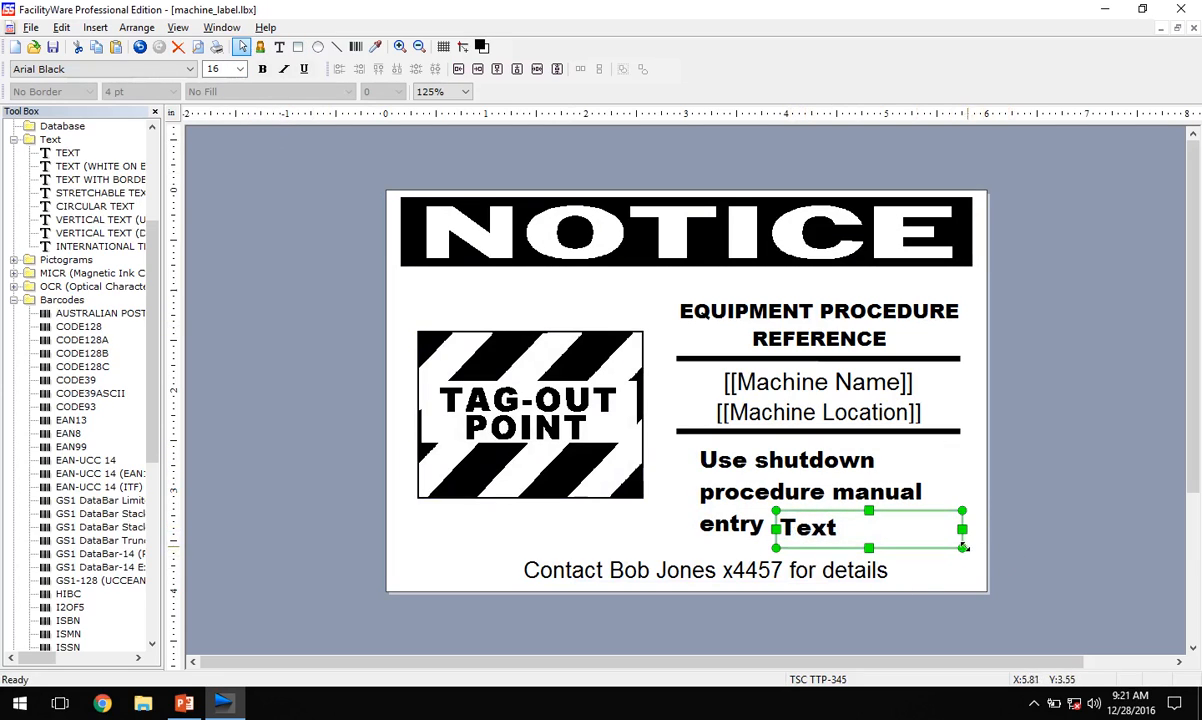
drag(962, 548, 930, 556)
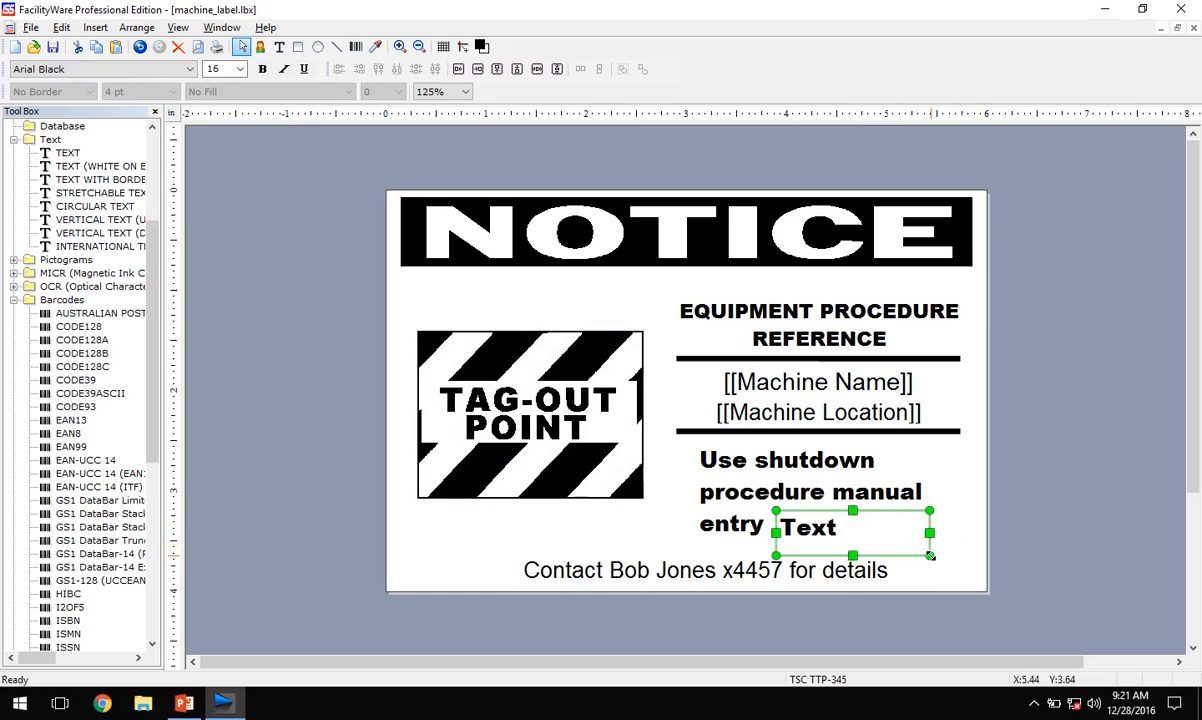
key(Up)
key(Up)
key(Left)
key(Left)
key(Left)
key(Left)
key(Left)
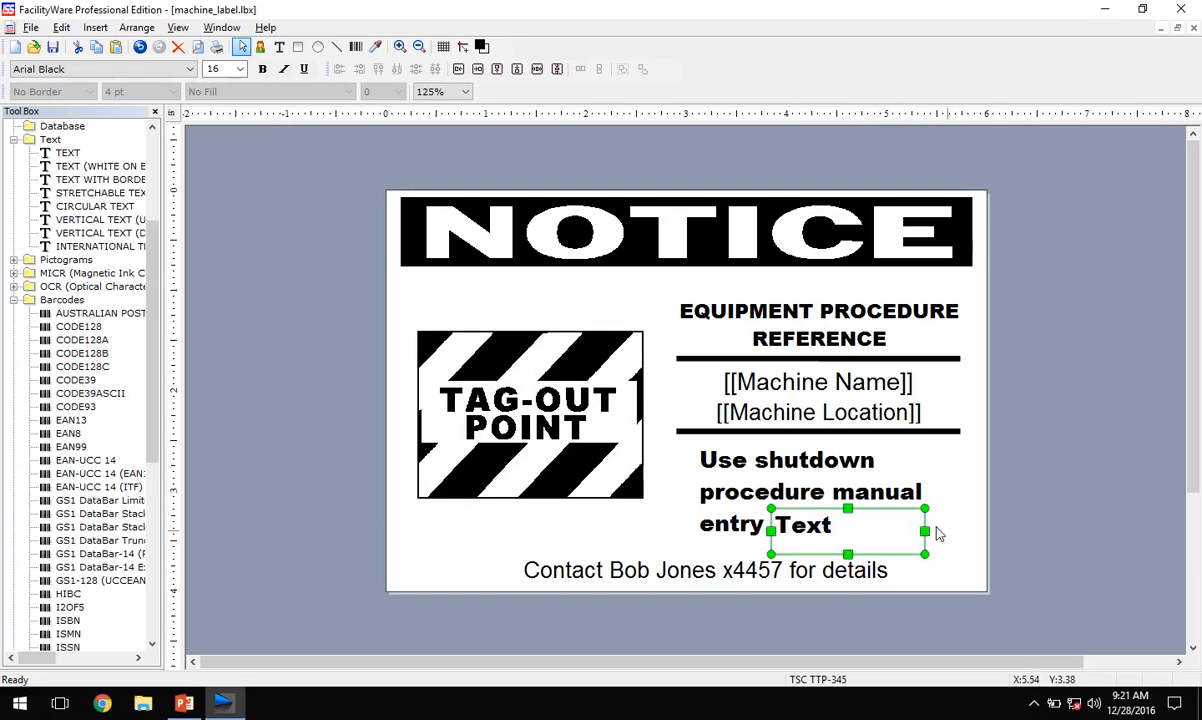
drag(925, 531, 951, 531)
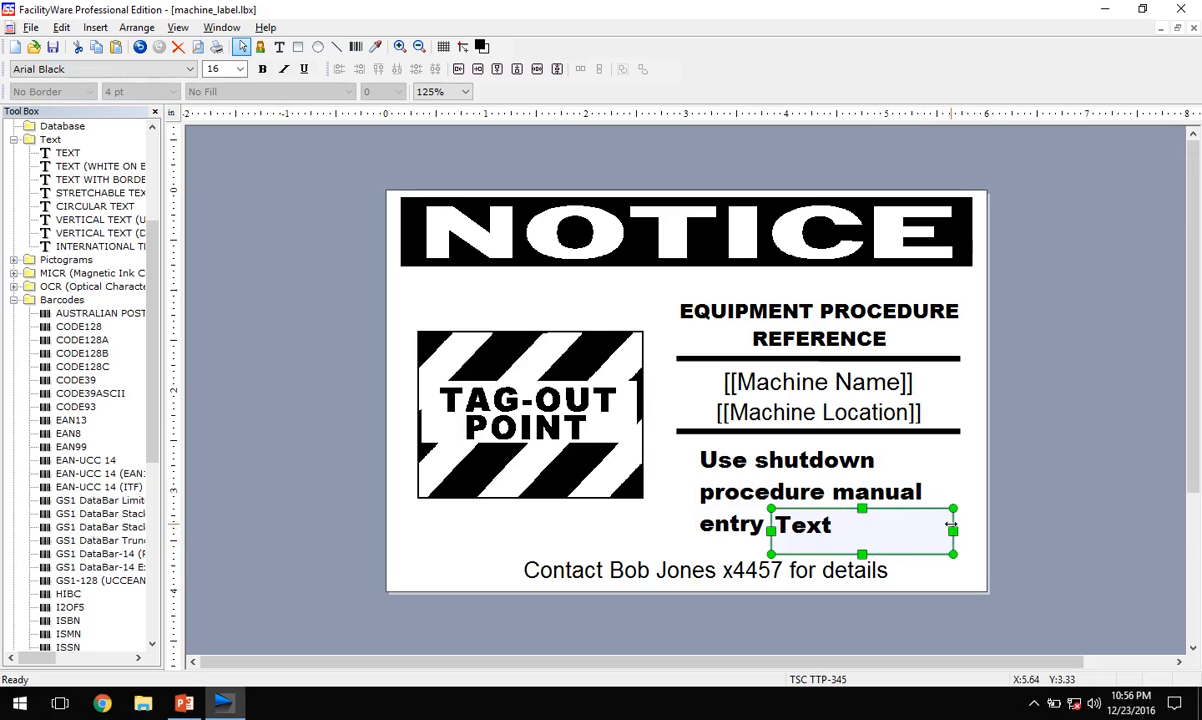
Replace the placeholder text beside "entry" with the Shutdown Procedure database field and shorten its box to one line
double_click(821, 528)
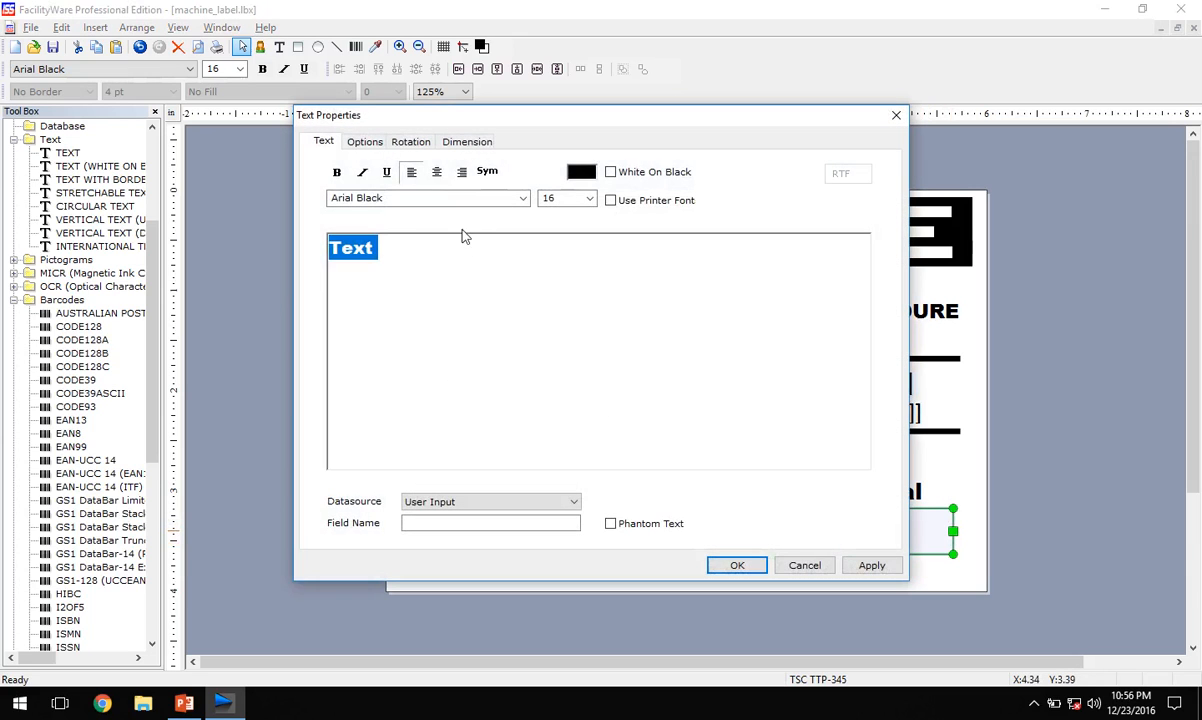
click(574, 501)
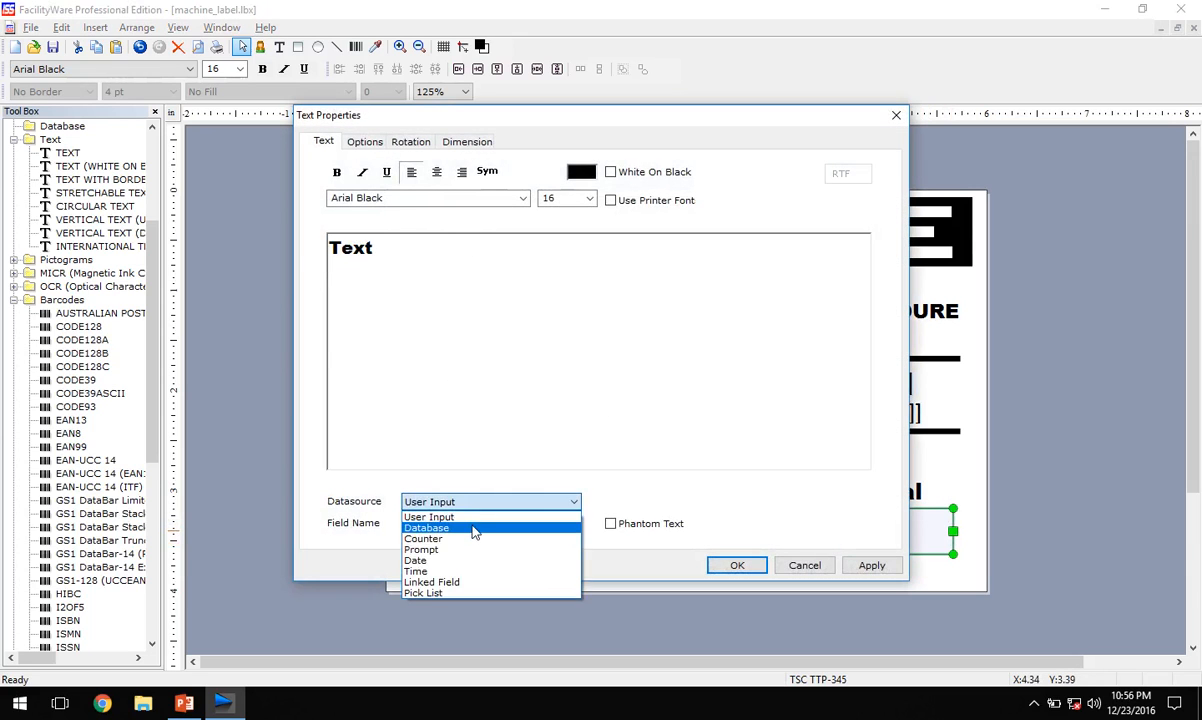
click(472, 524)
click(659, 501)
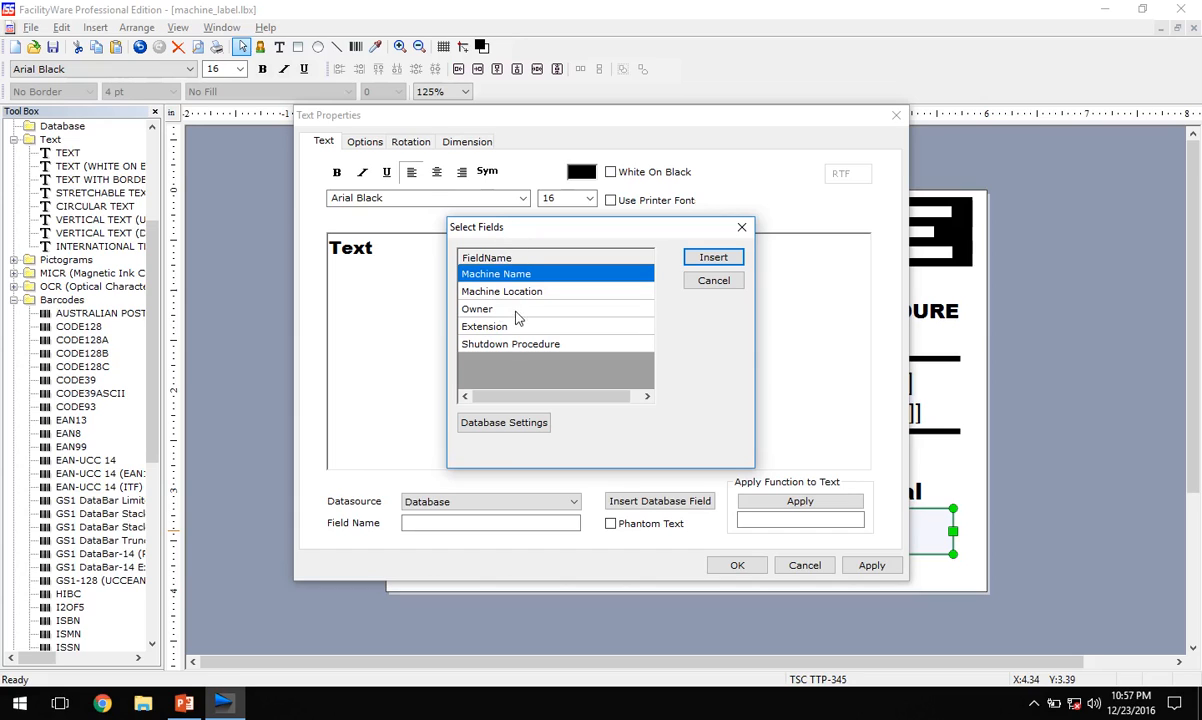
click(506, 345)
click(711, 258)
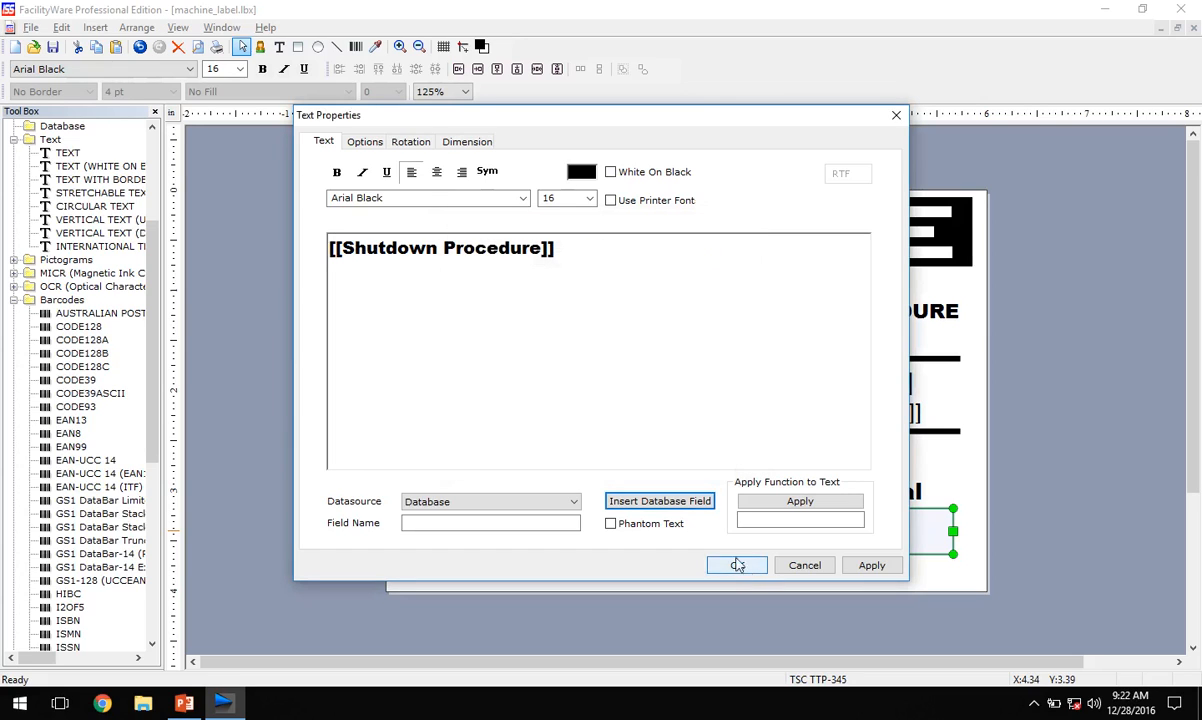
click(744, 568)
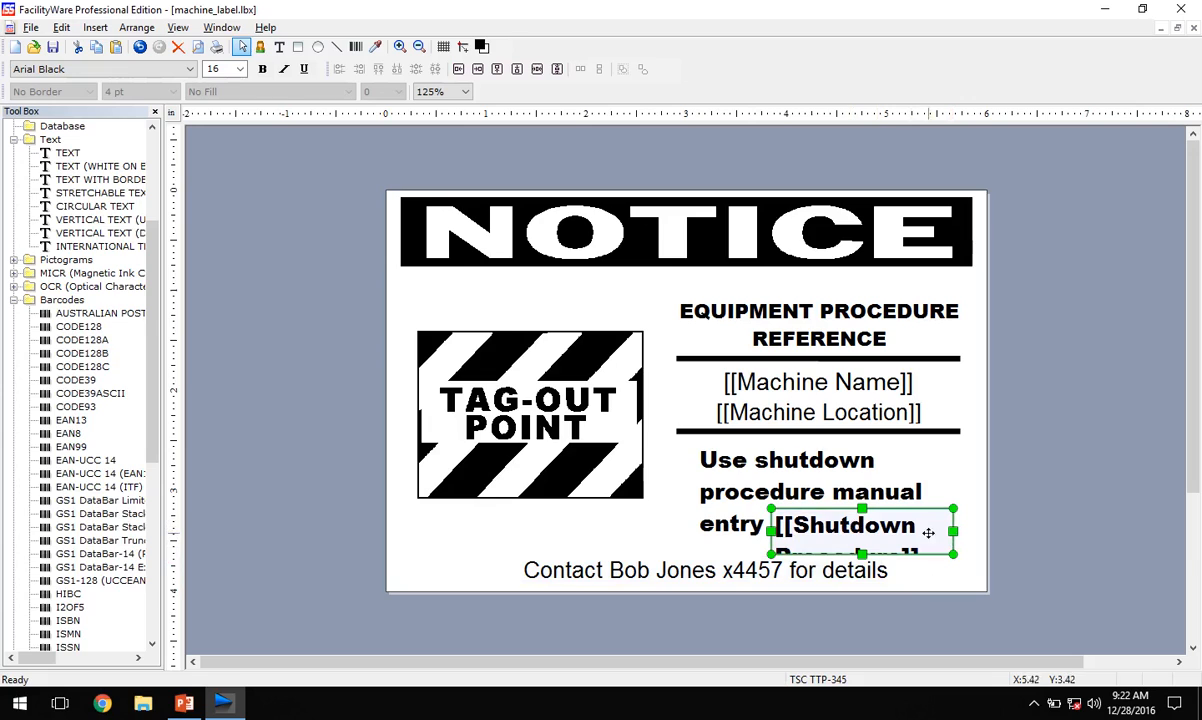
drag(932, 552, 862, 548)
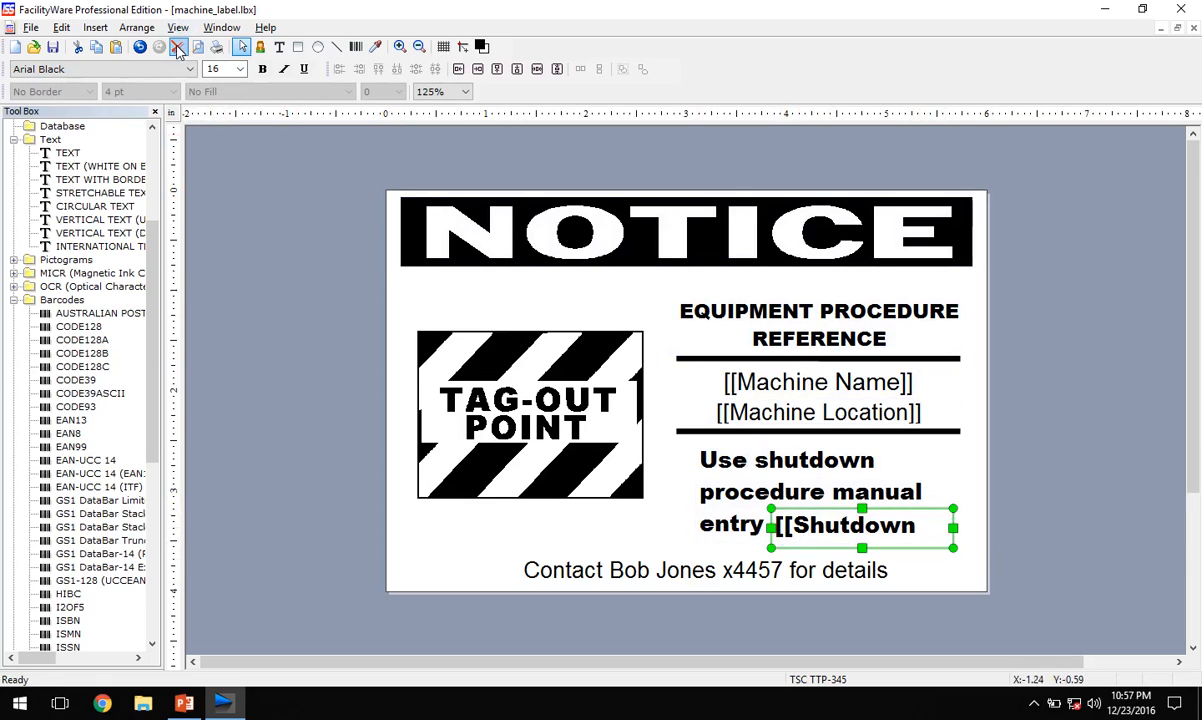
Preview the printed labels and page through the first seven records to check machine name, location and shutdown entry, then close the preview
click(31, 27)
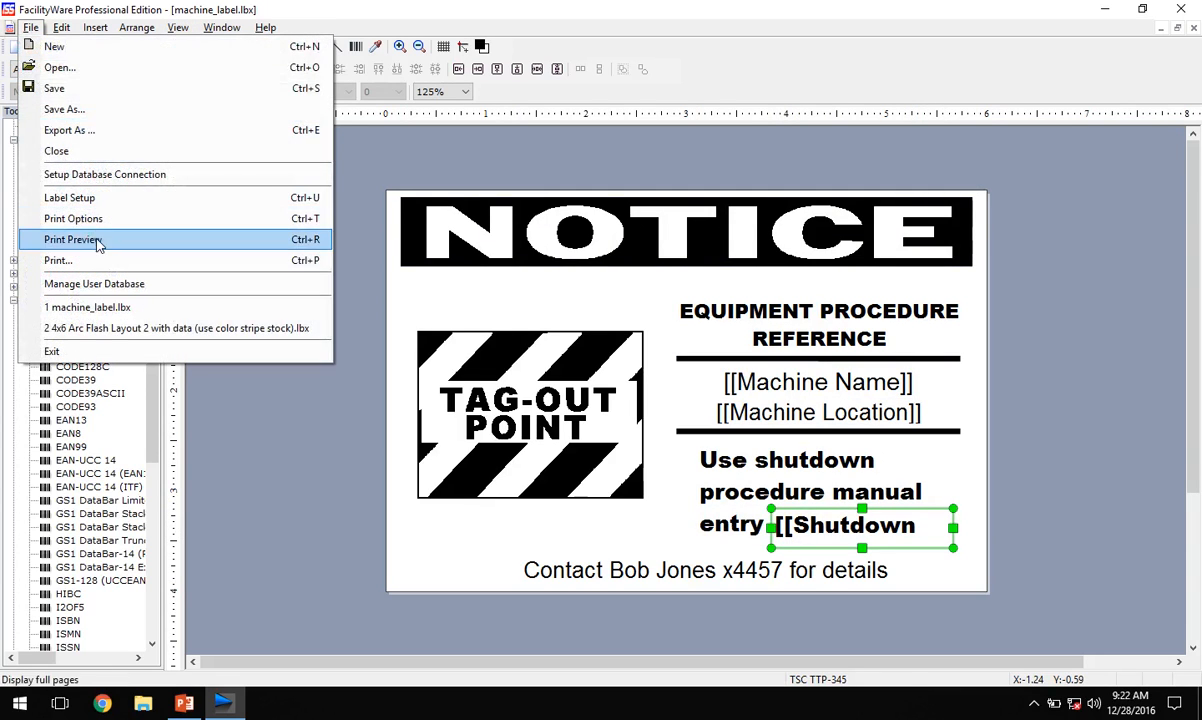
click(75, 240)
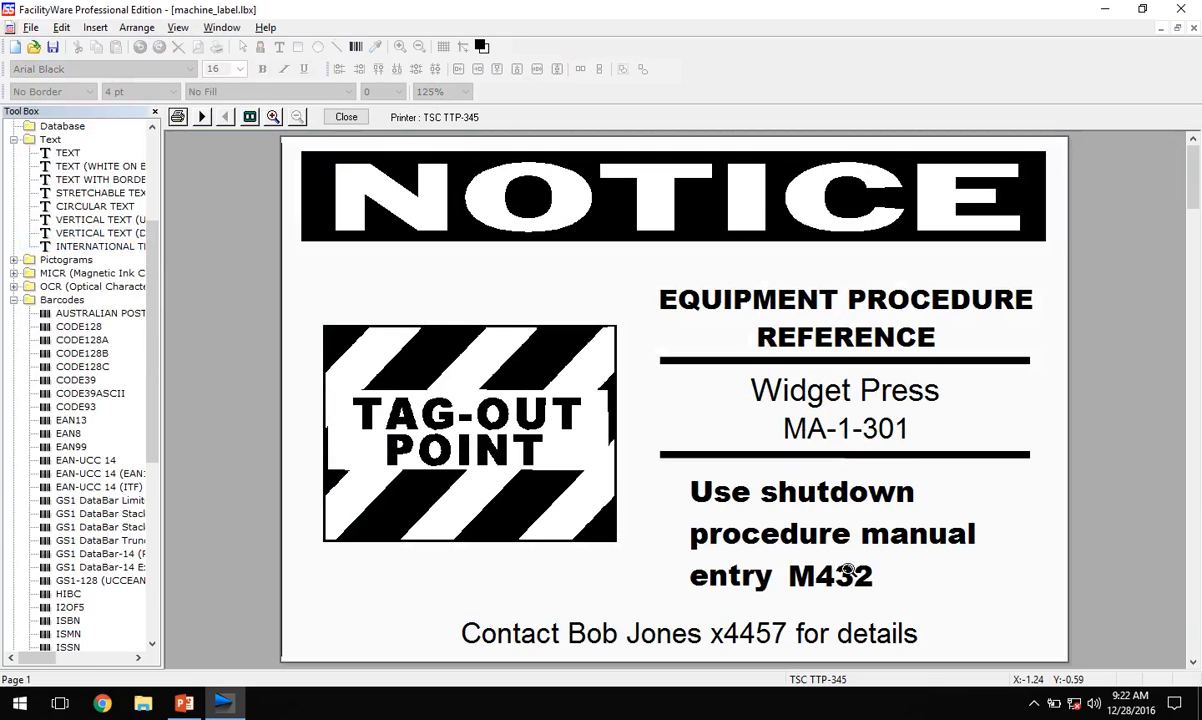
click(200, 117)
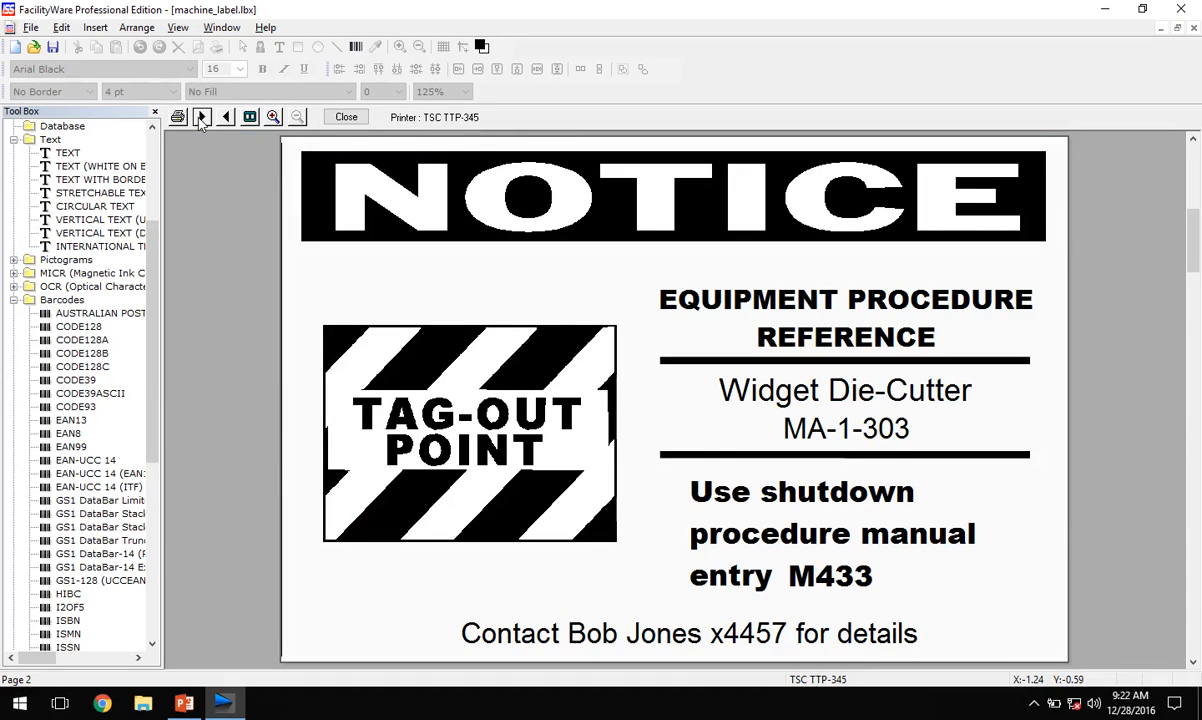
click(200, 117)
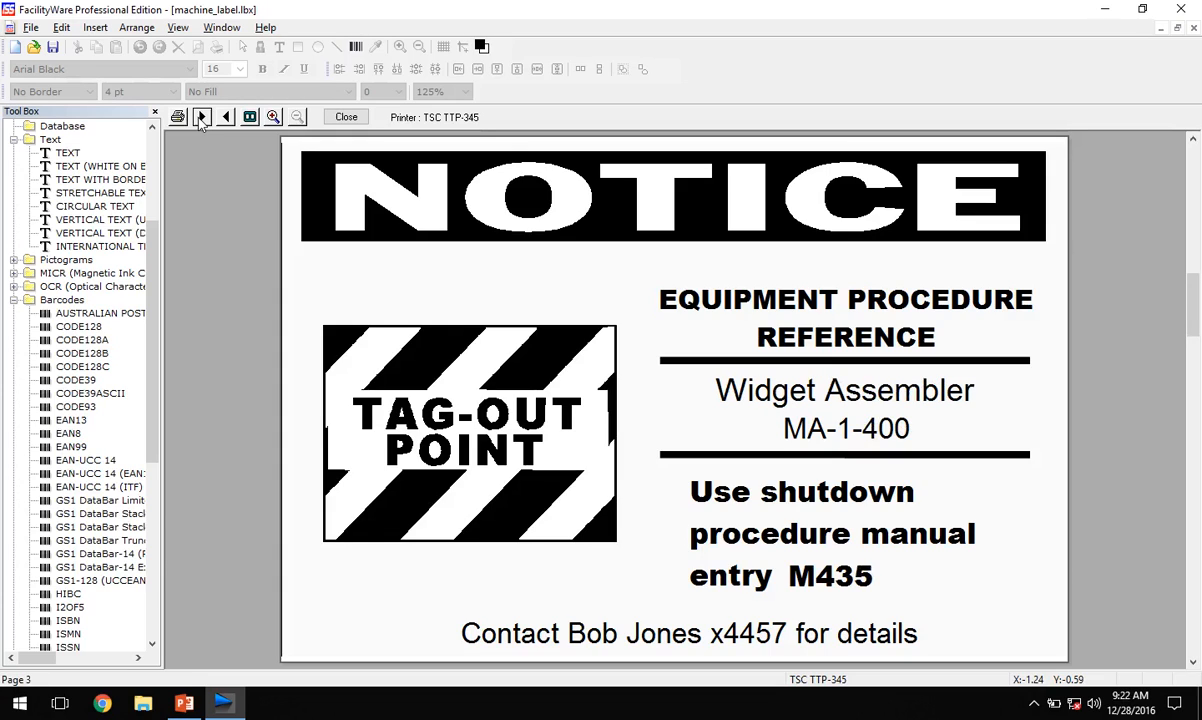
click(200, 117)
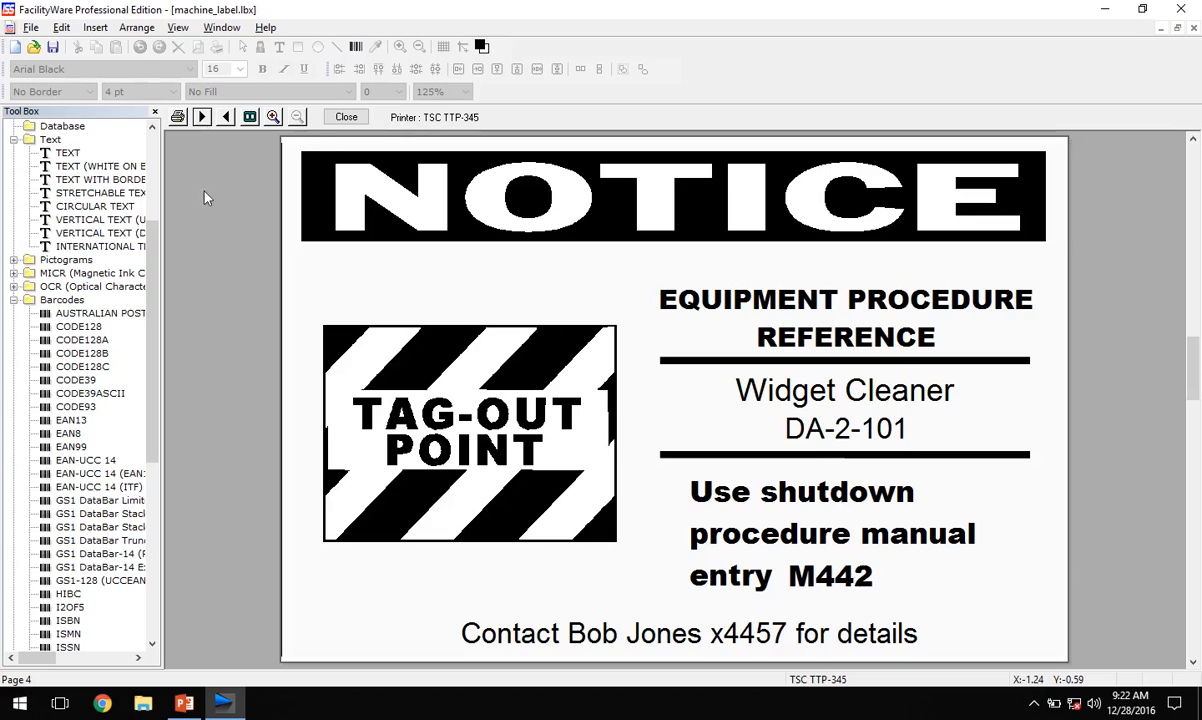
click(202, 117)
click(202, 117)
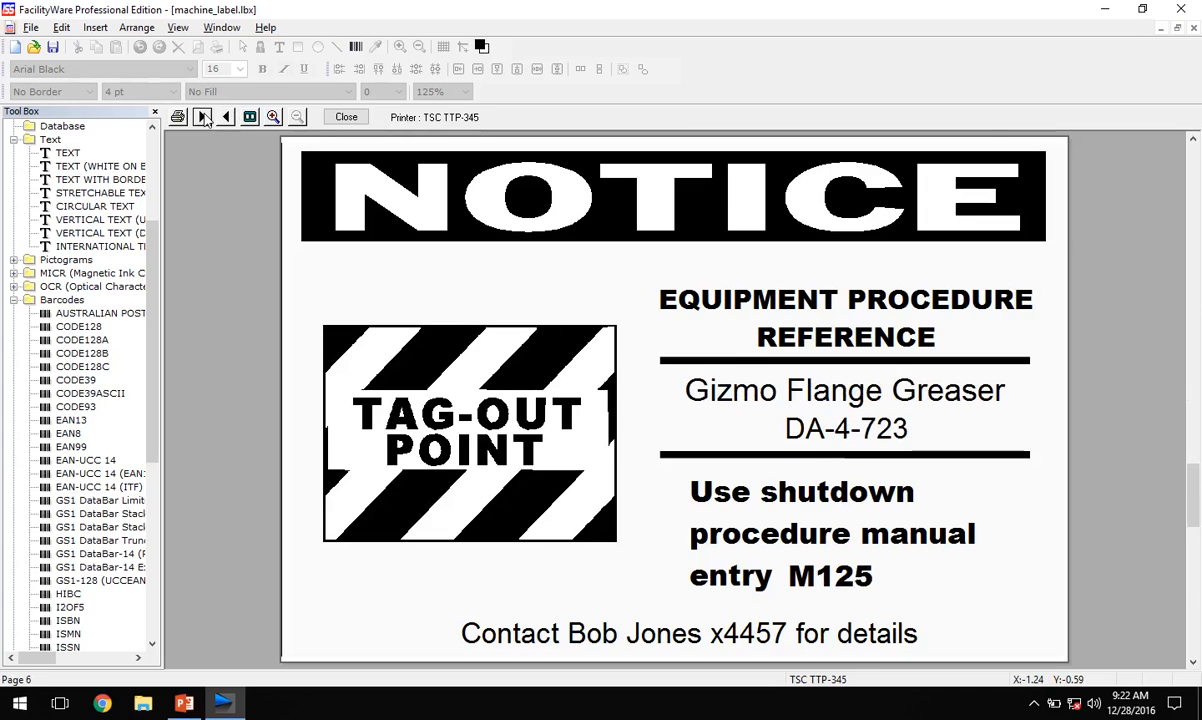
click(203, 117)
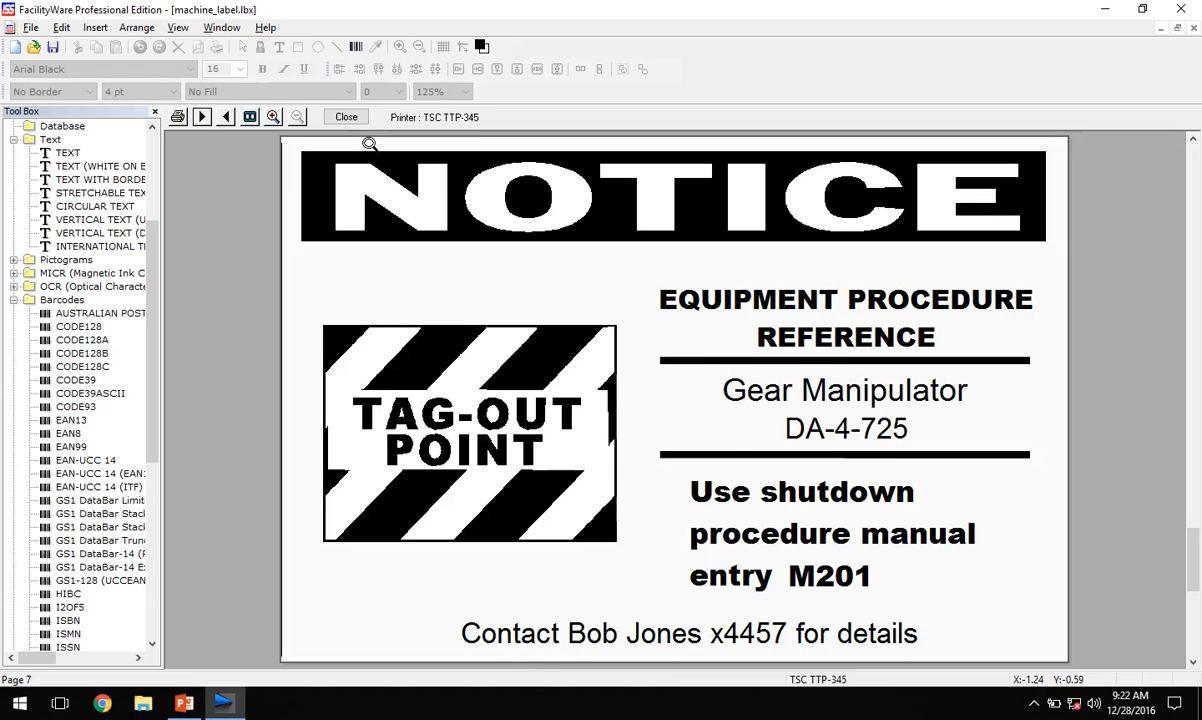
click(348, 117)
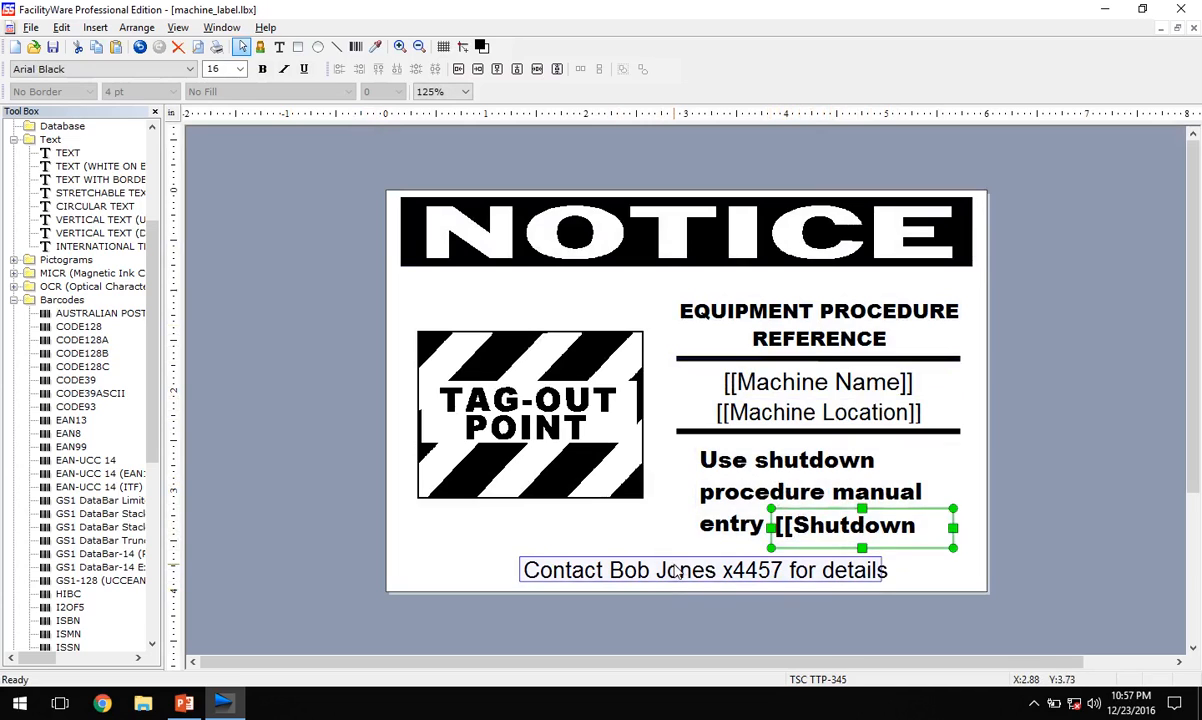
Clear all the text from the contact line at the foot of the label in its text properties
click(692, 576)
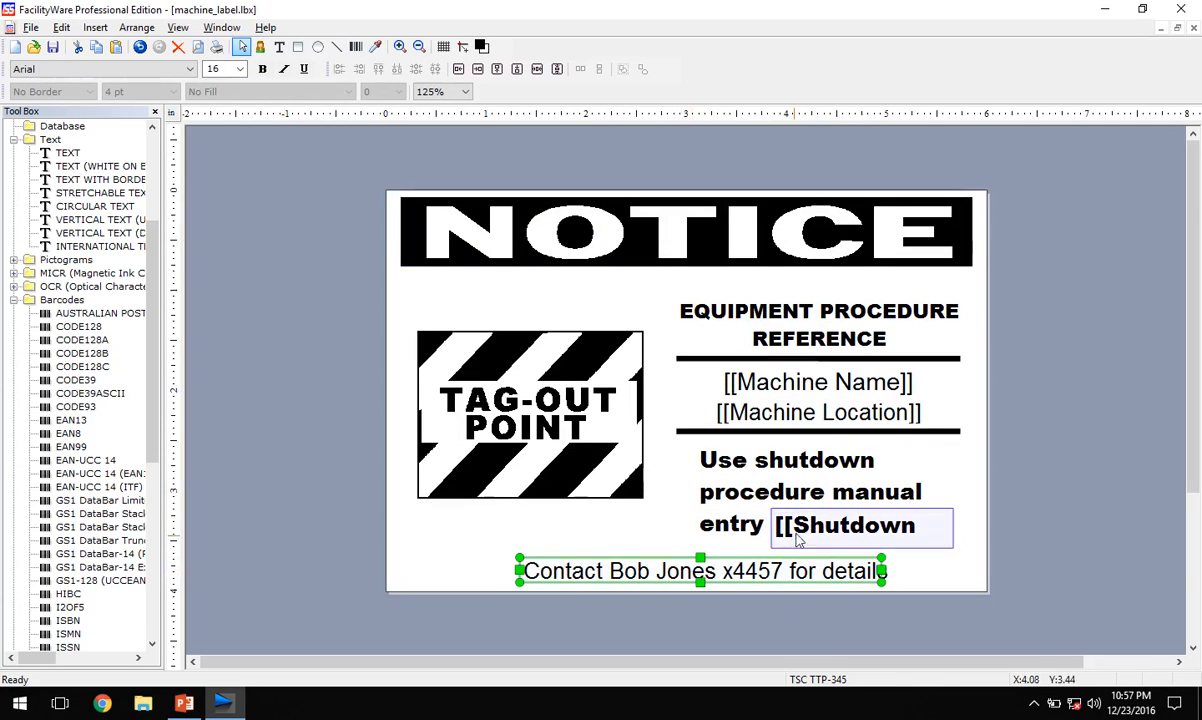
double_click(684, 572)
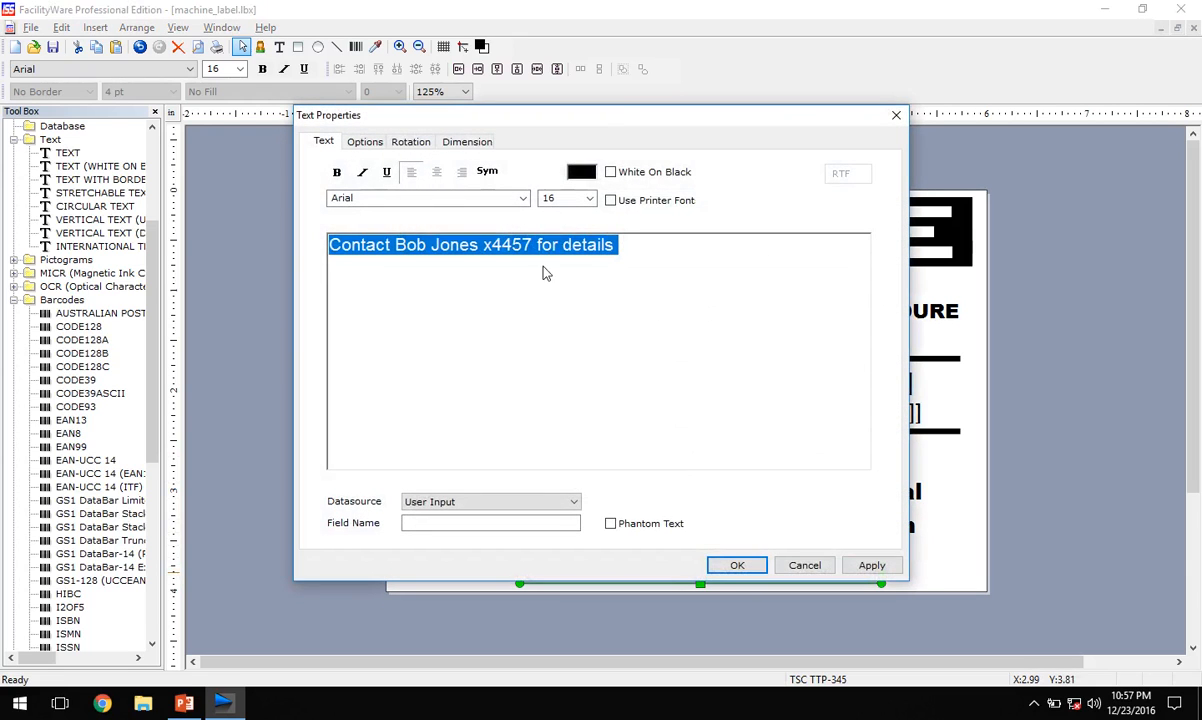
click(545, 273)
drag(480, 245, 783, 250)
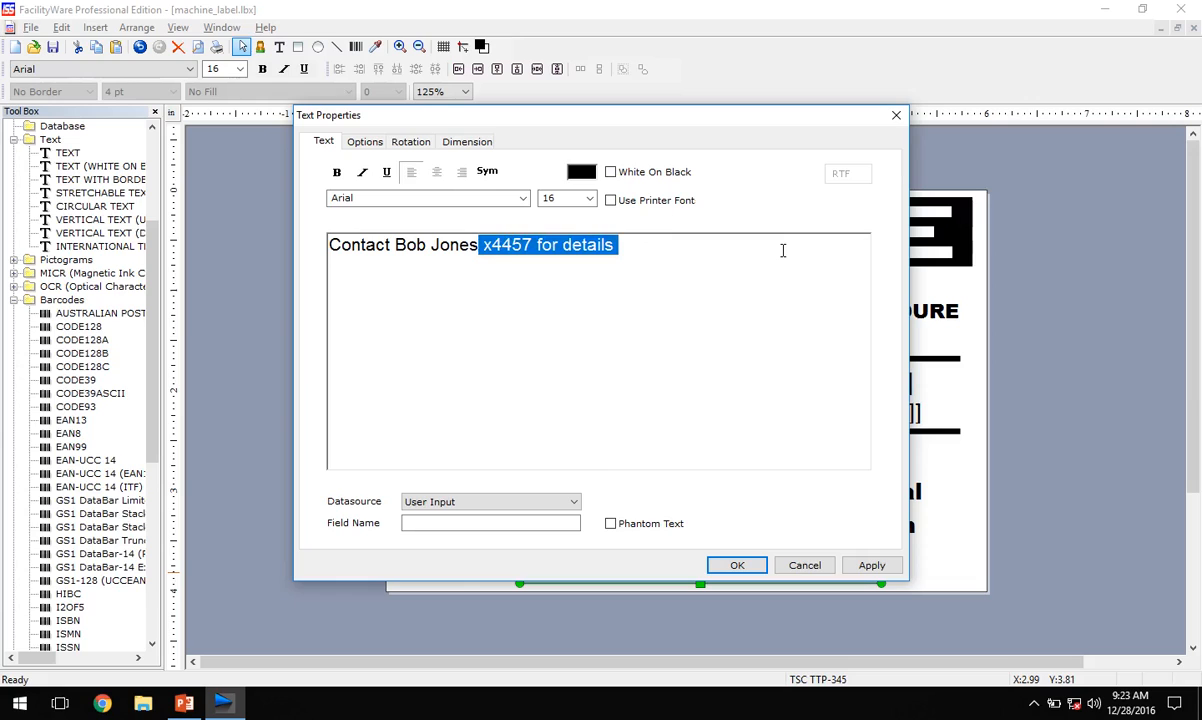
key(Delete)
drag(398, 245, 648, 243)
key(Delete)
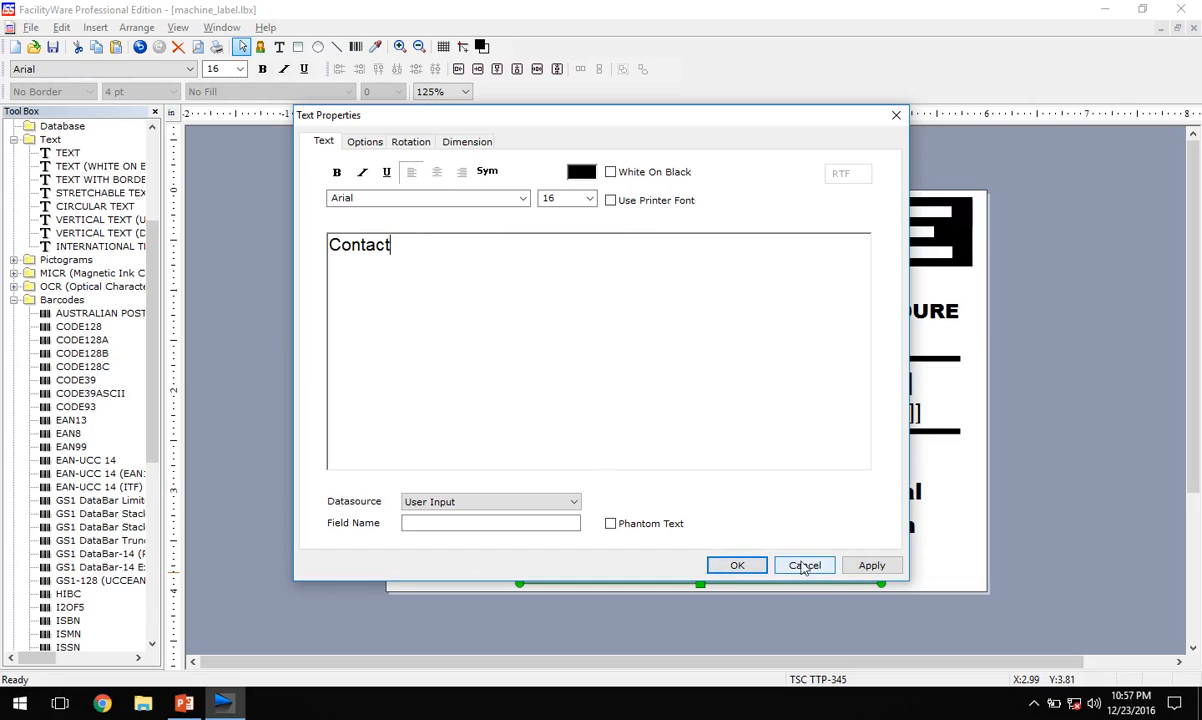
drag(416, 244, 252, 229)
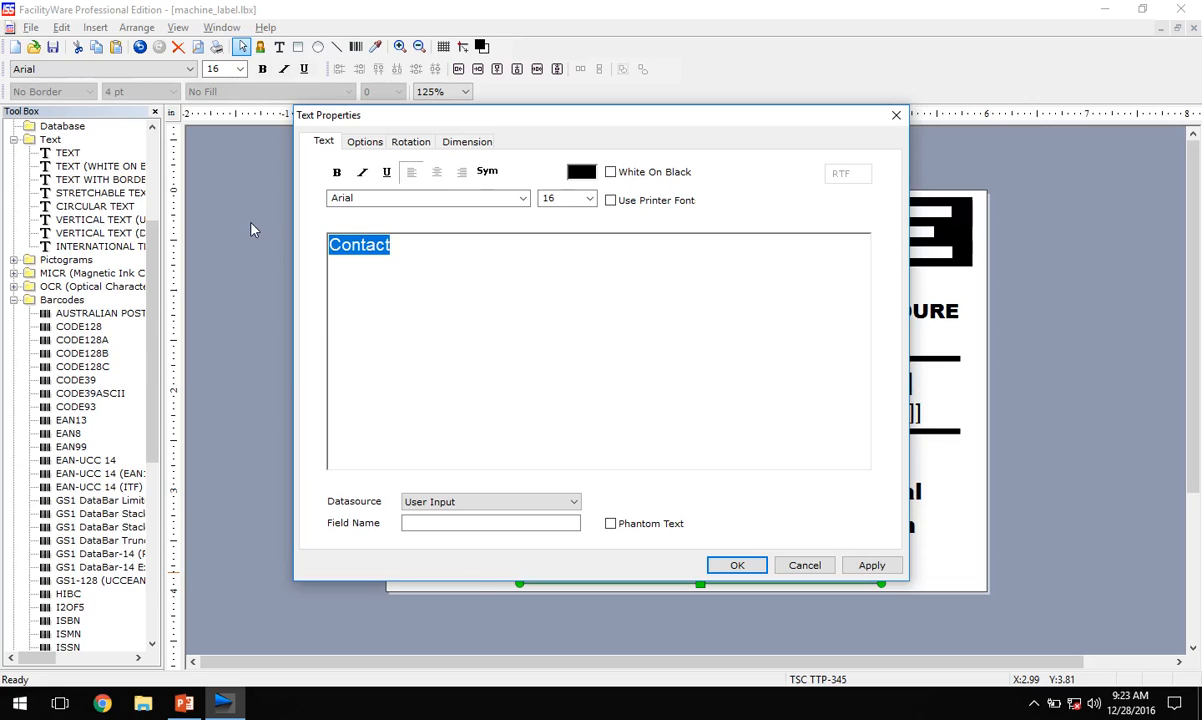
key(Delete)
Set the contact line's data source to Database and connect it to the Excel file Test.xls on the desktop, with the first line as header
click(511, 503)
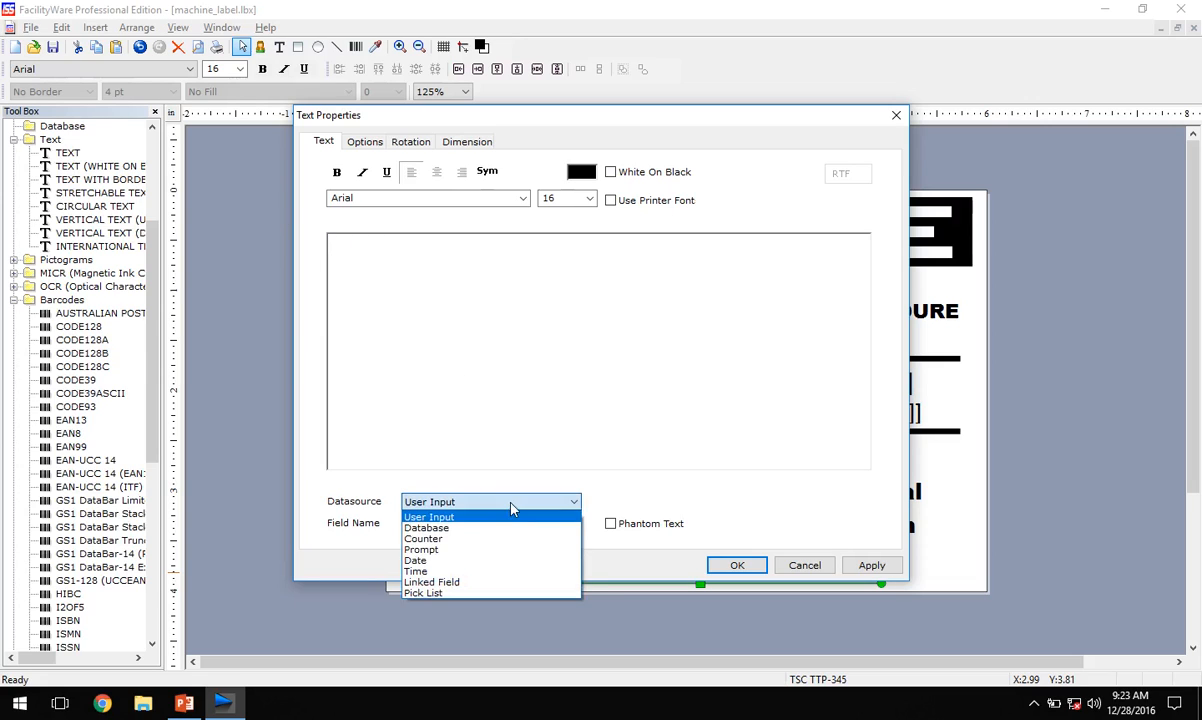
click(478, 527)
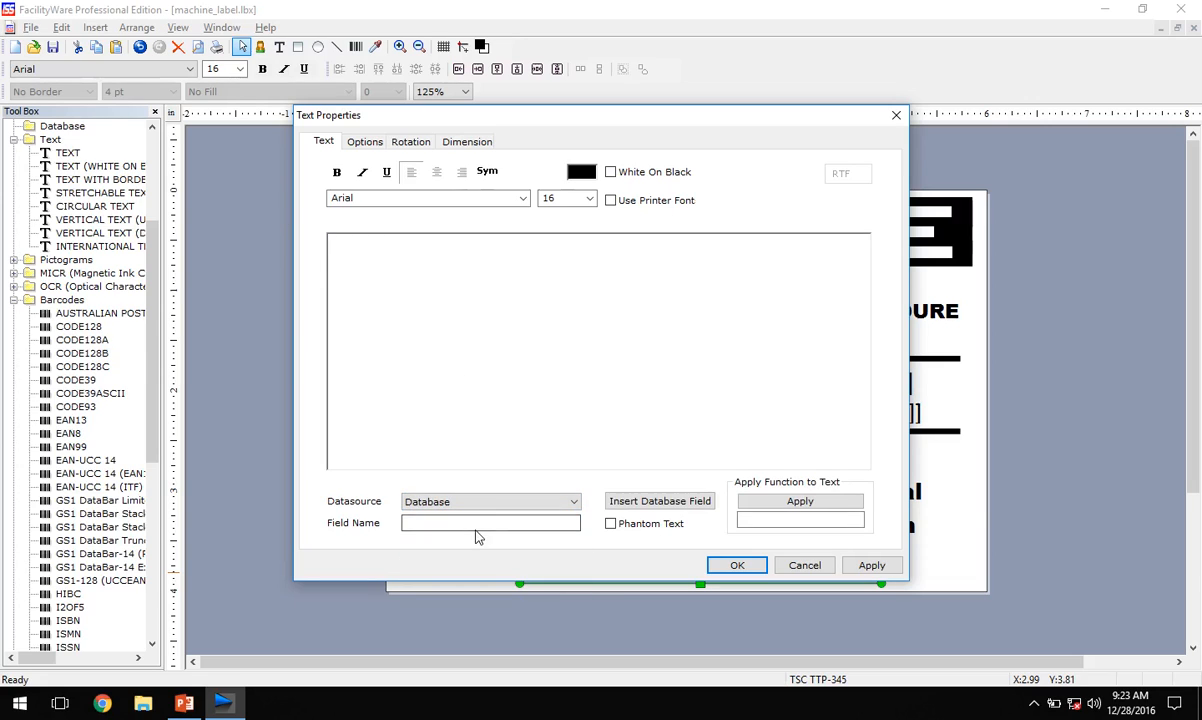
click(659, 501)
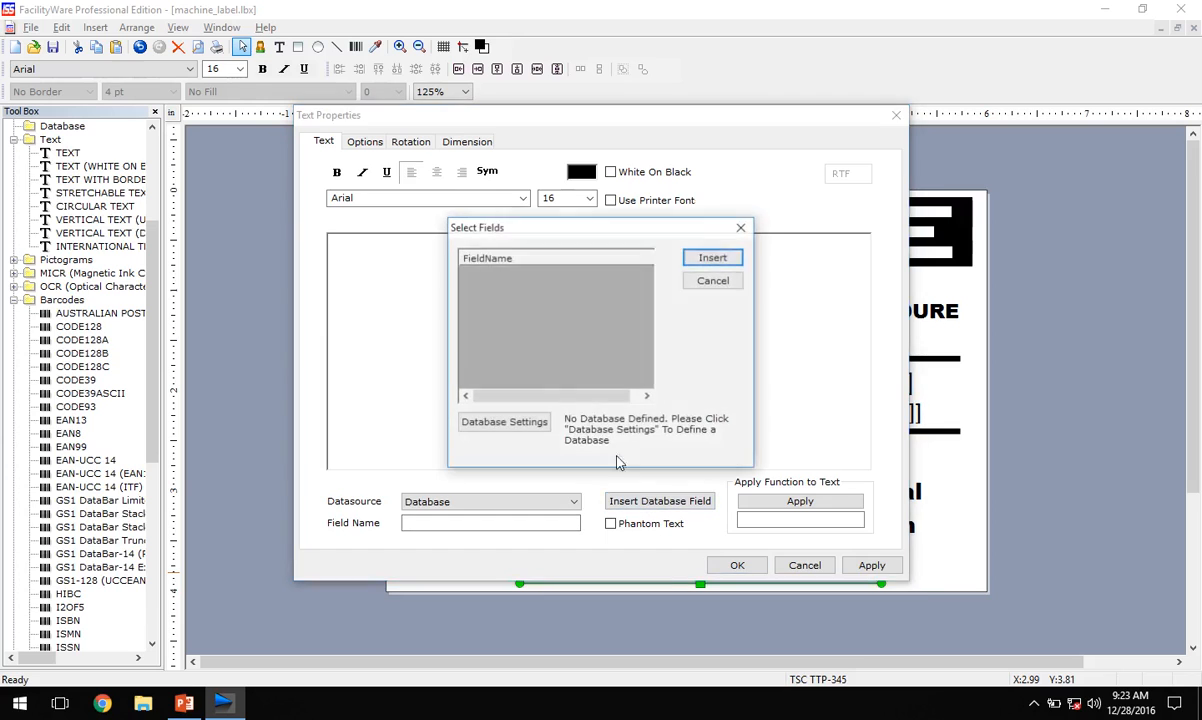
click(503, 424)
click(585, 186)
click(597, 222)
click(746, 218)
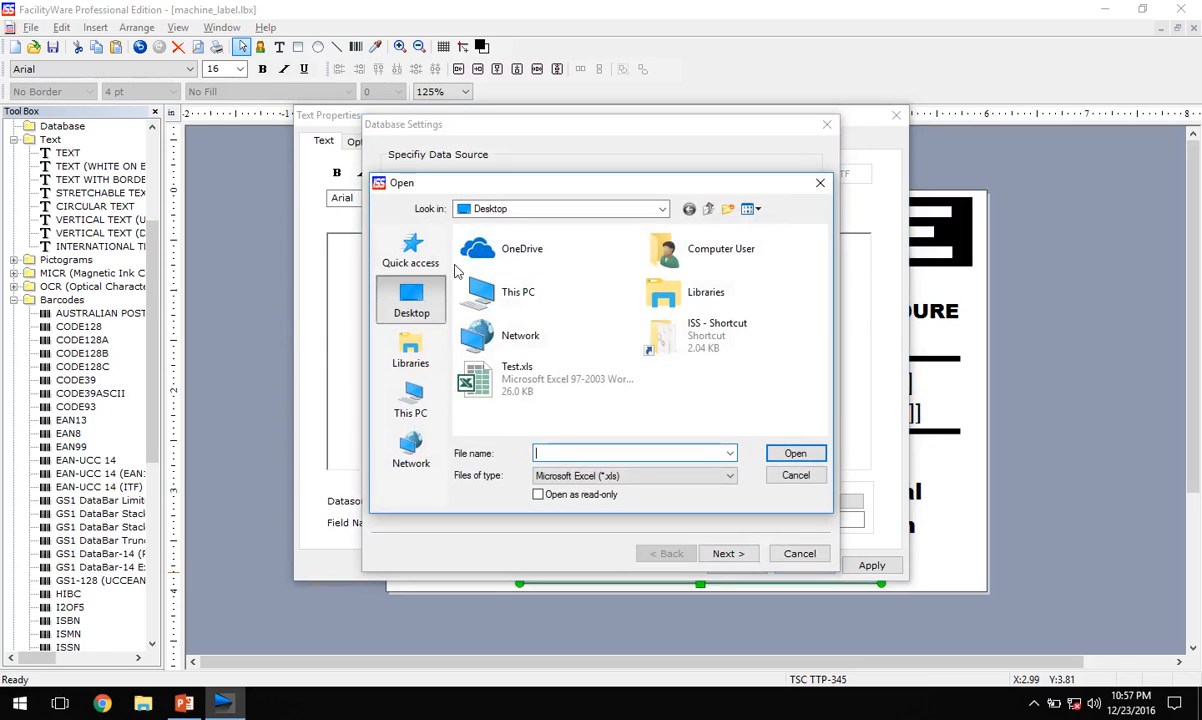
click(464, 372)
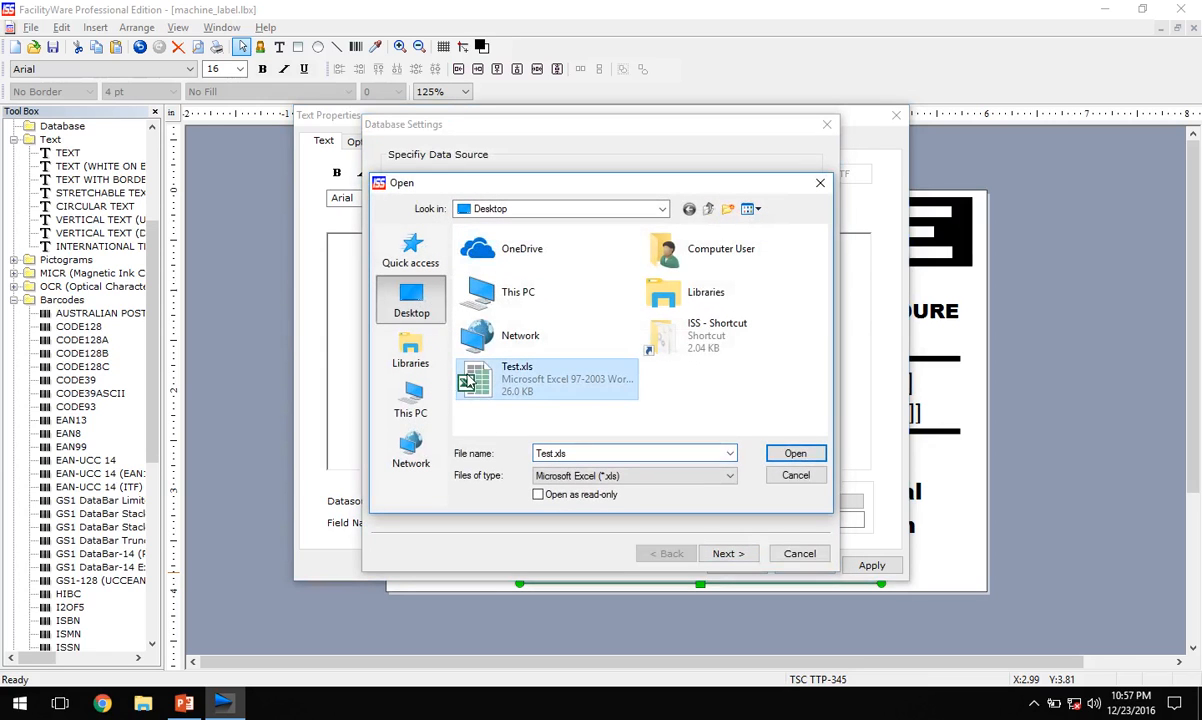
click(797, 453)
click(411, 248)
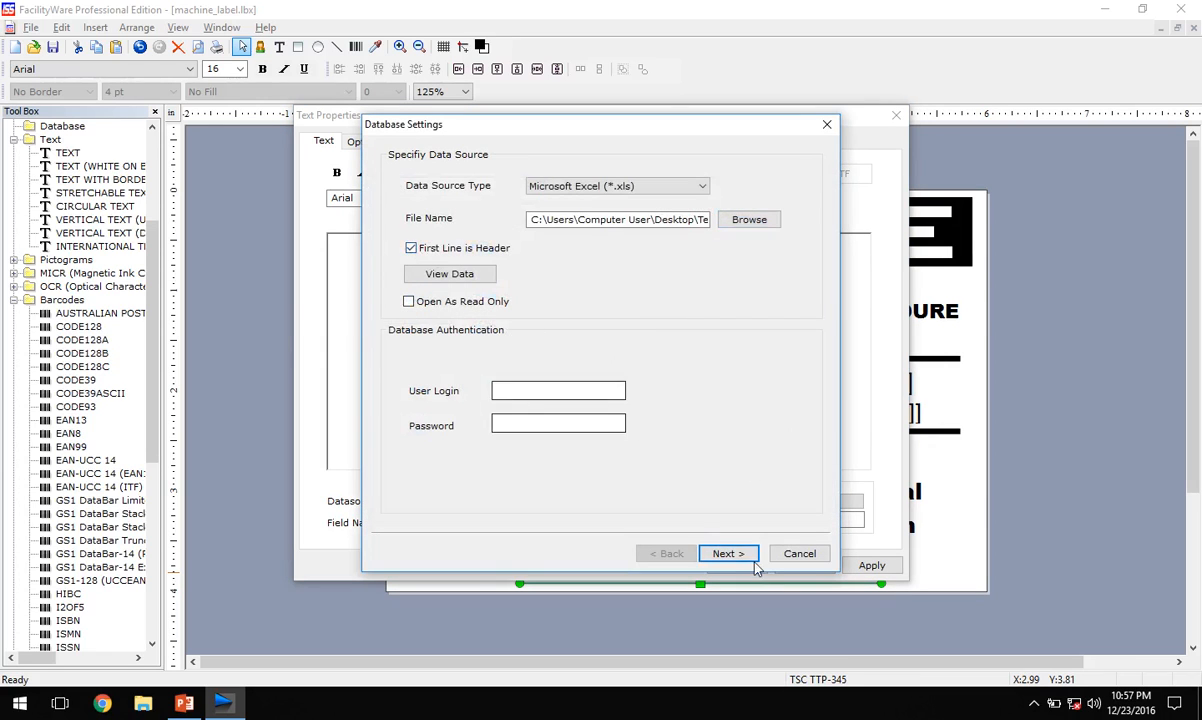
Complete the database setup with the Sheet1$ table and insert the Owner field into the contact text
click(728, 554)
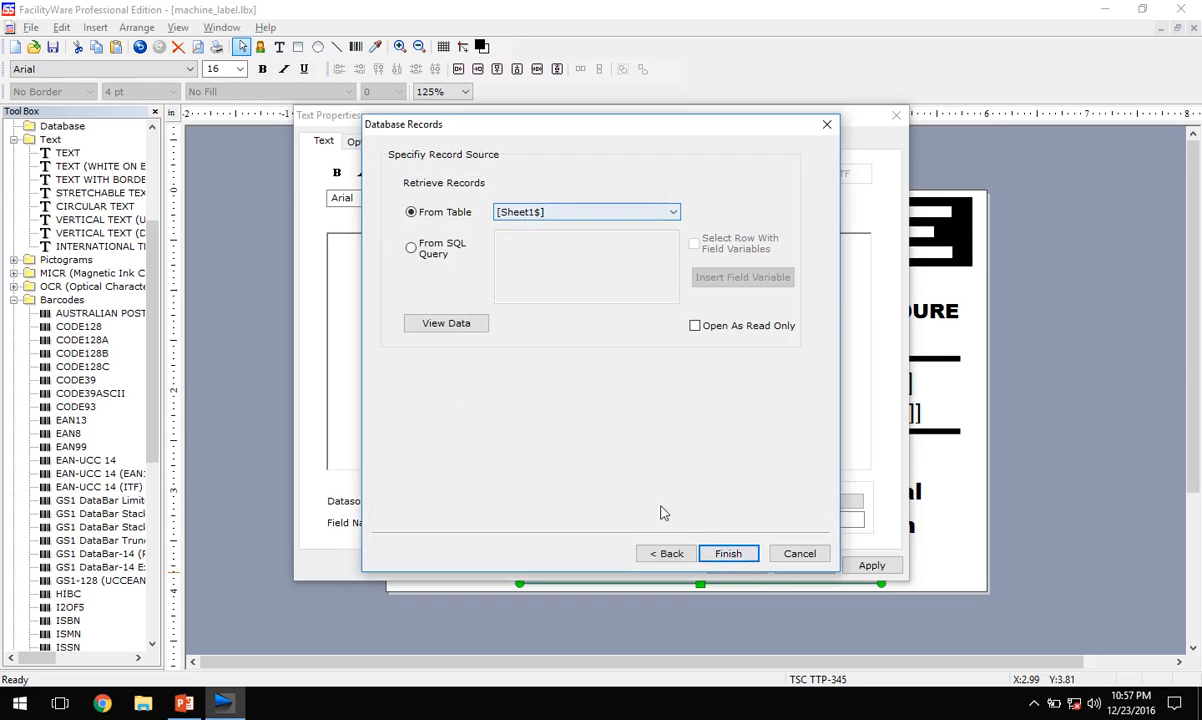
click(728, 554)
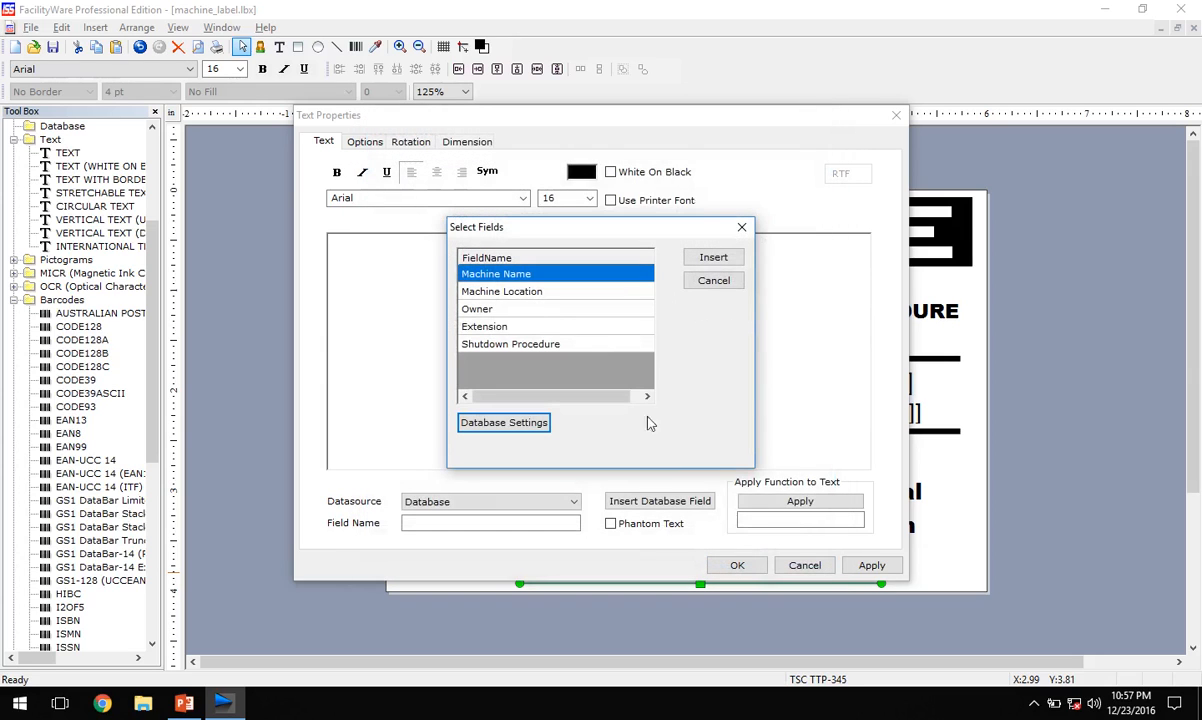
click(490, 311)
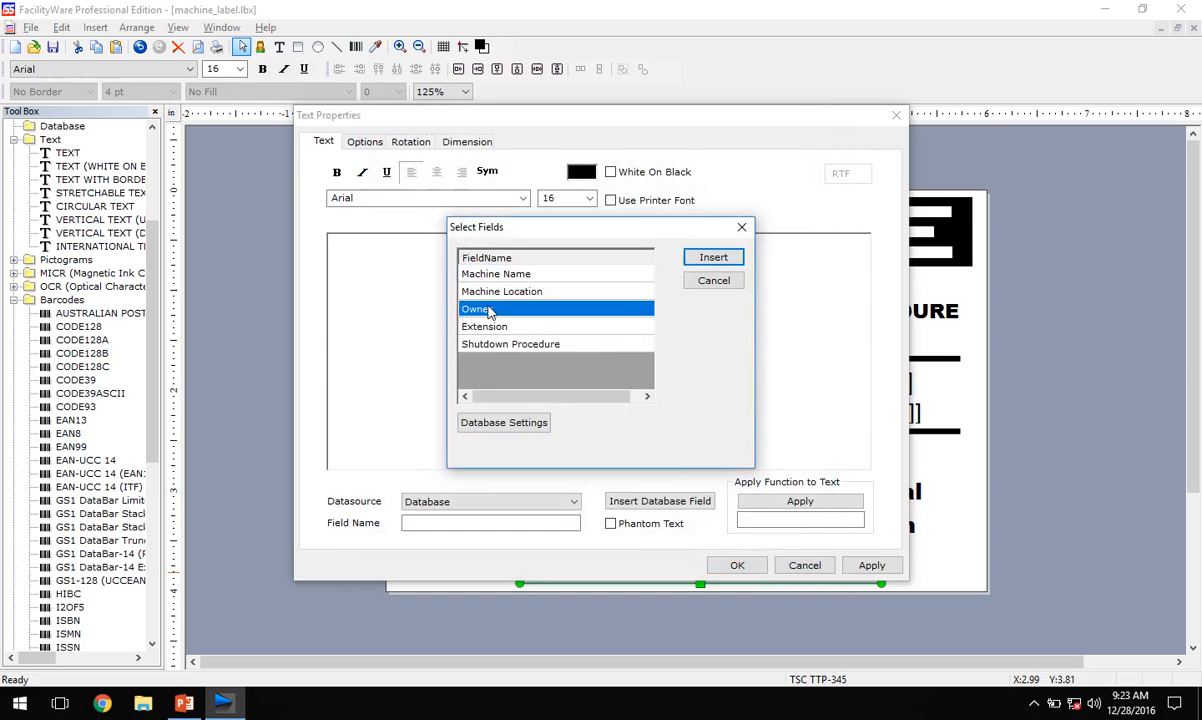
click(709, 259)
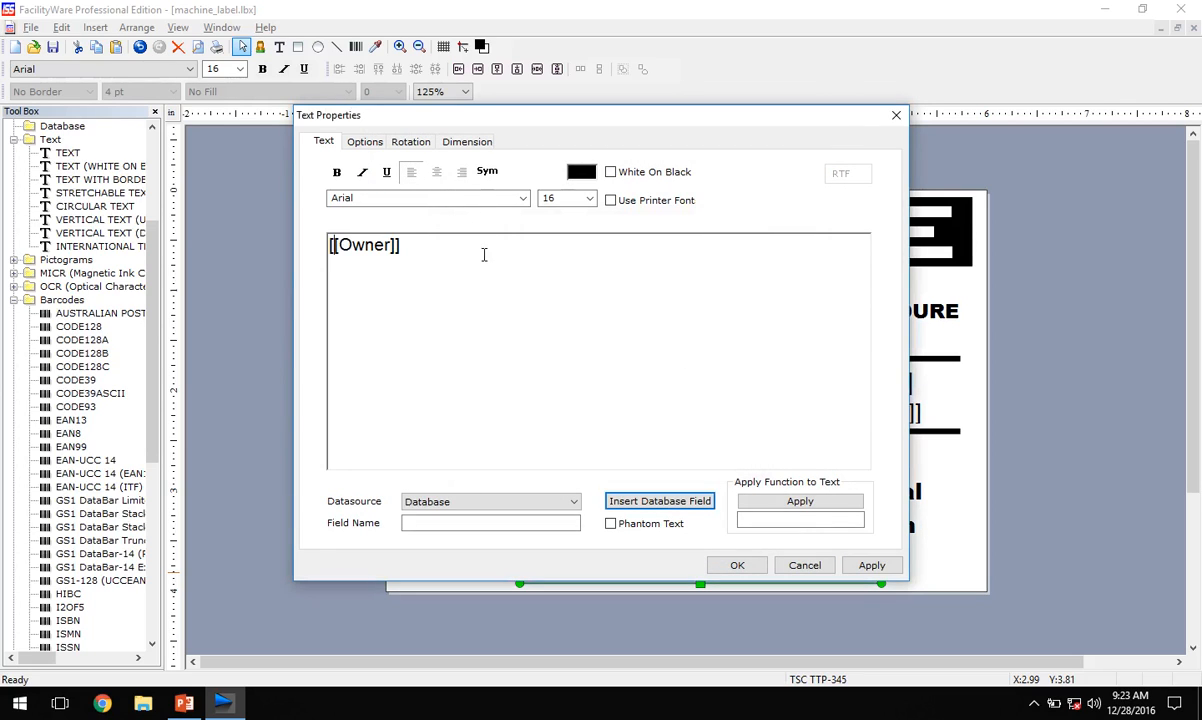
click(657, 502)
click(512, 291)
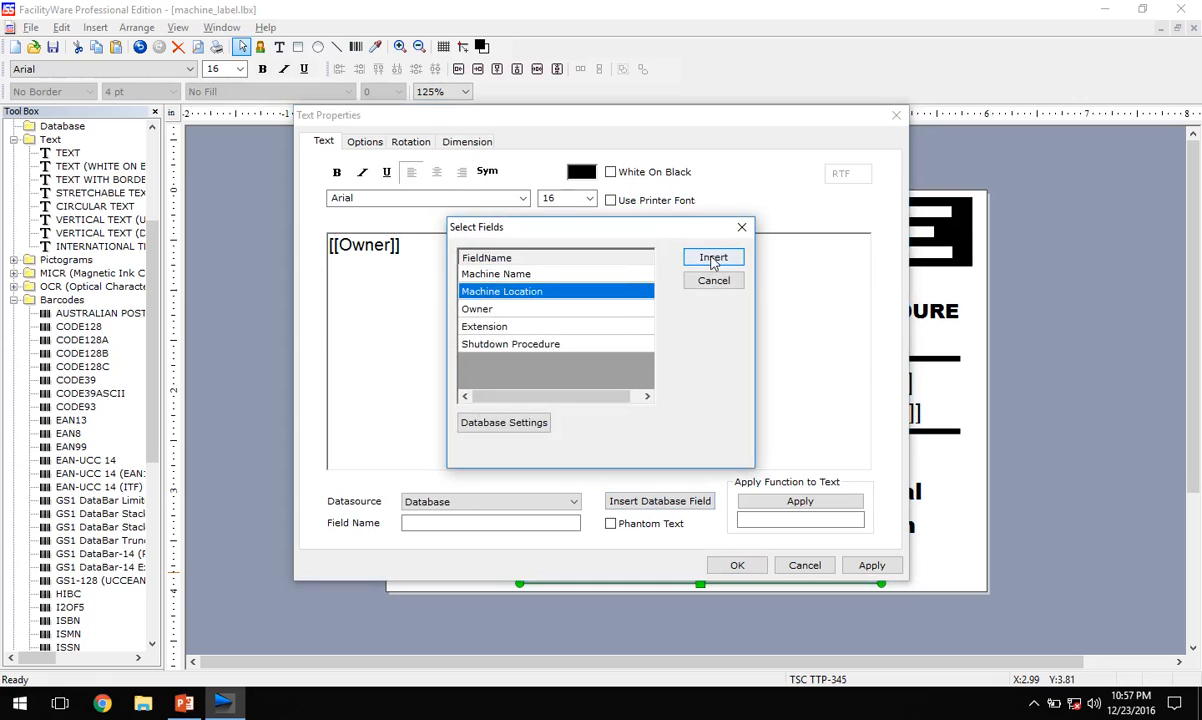
click(713, 257)
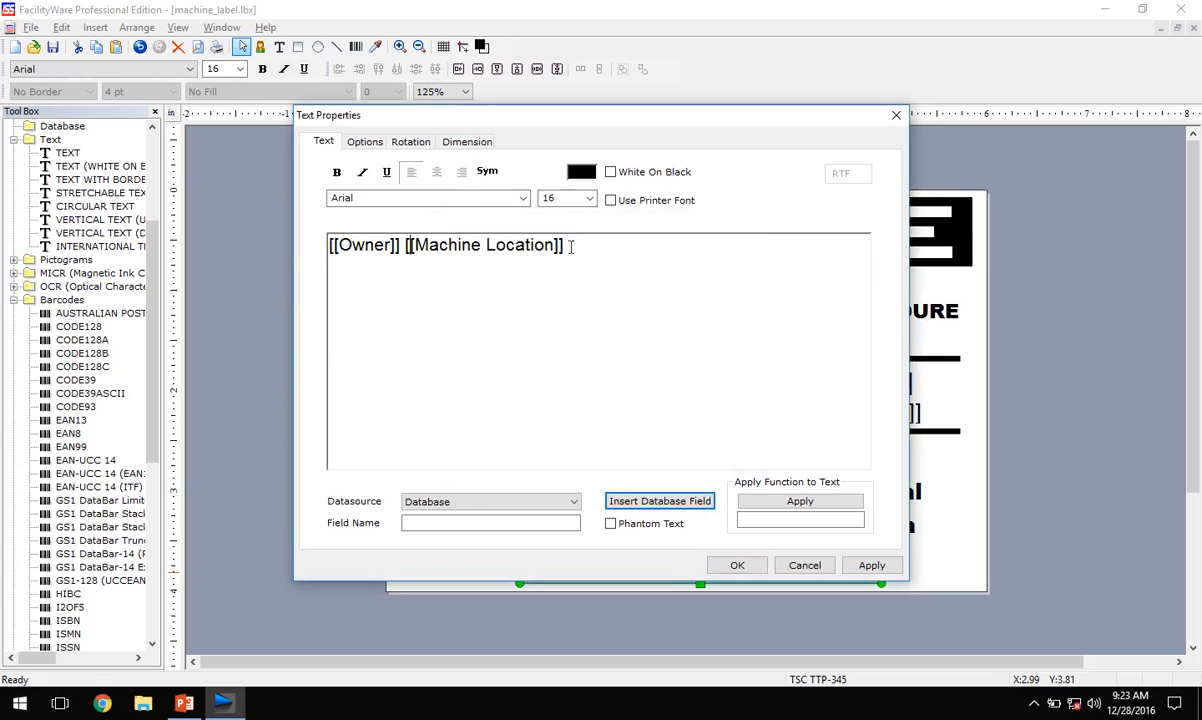
drag(567, 245, 402, 247)
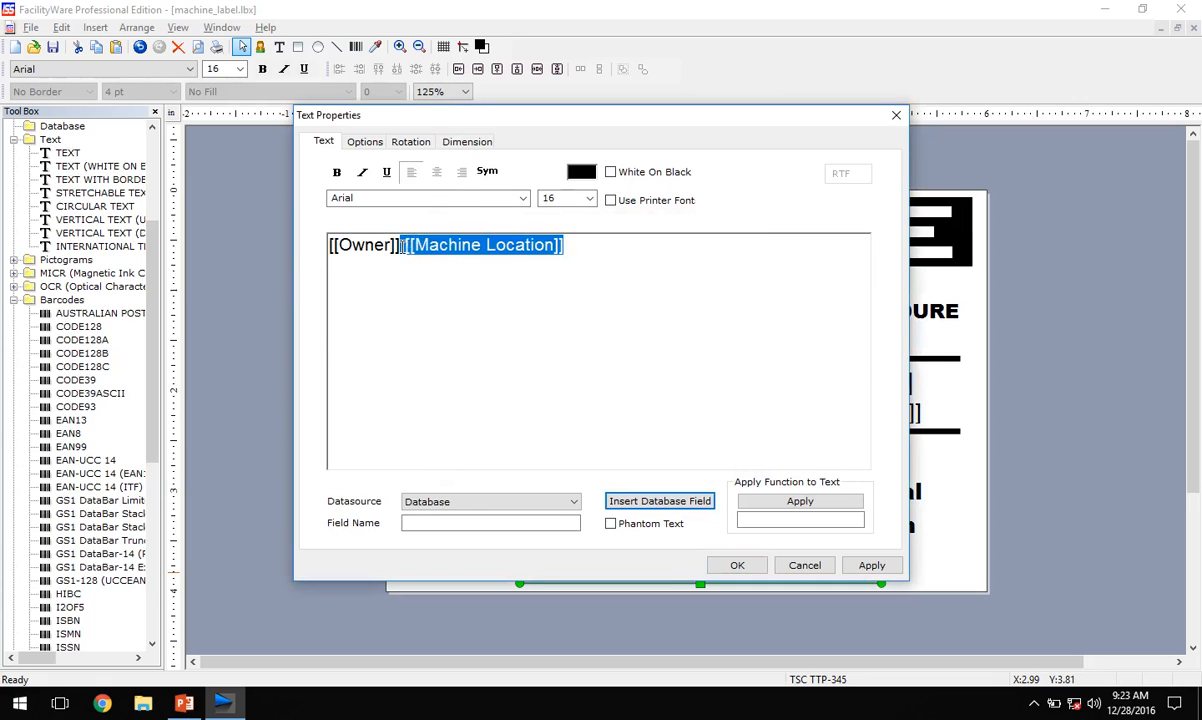
key(BackSpace)
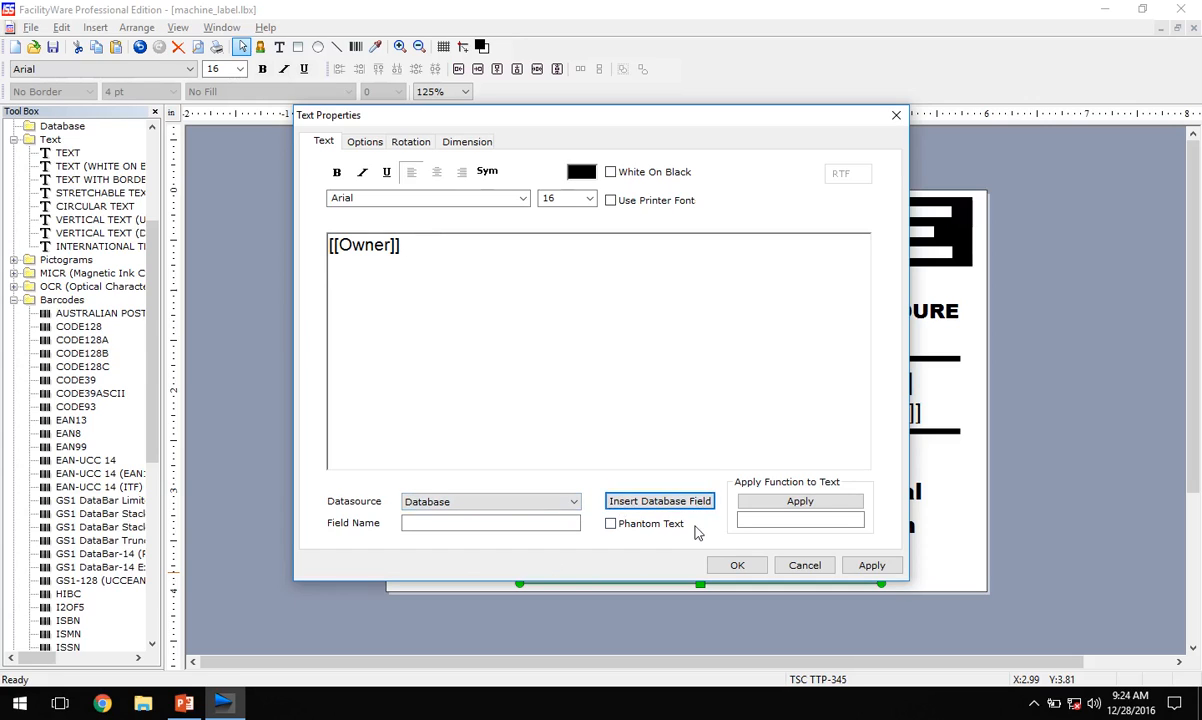
Insert the Extension field after Owner in the contact text and apply the text properties
click(666, 509)
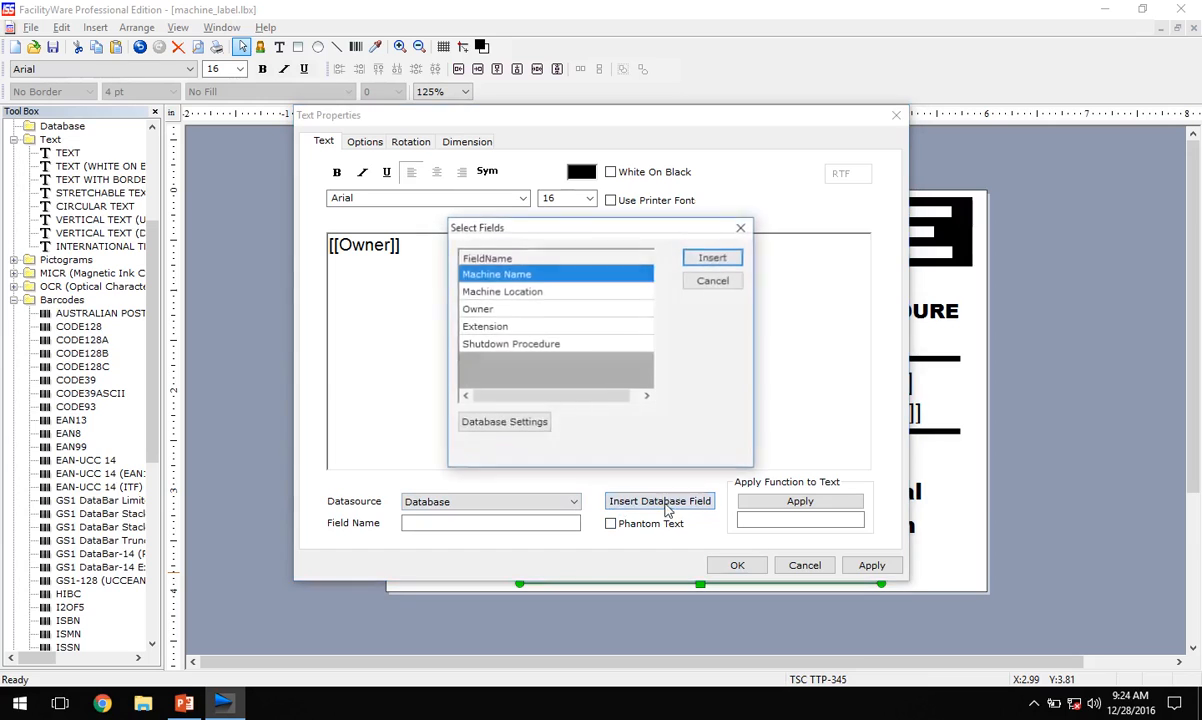
click(500, 327)
click(713, 258)
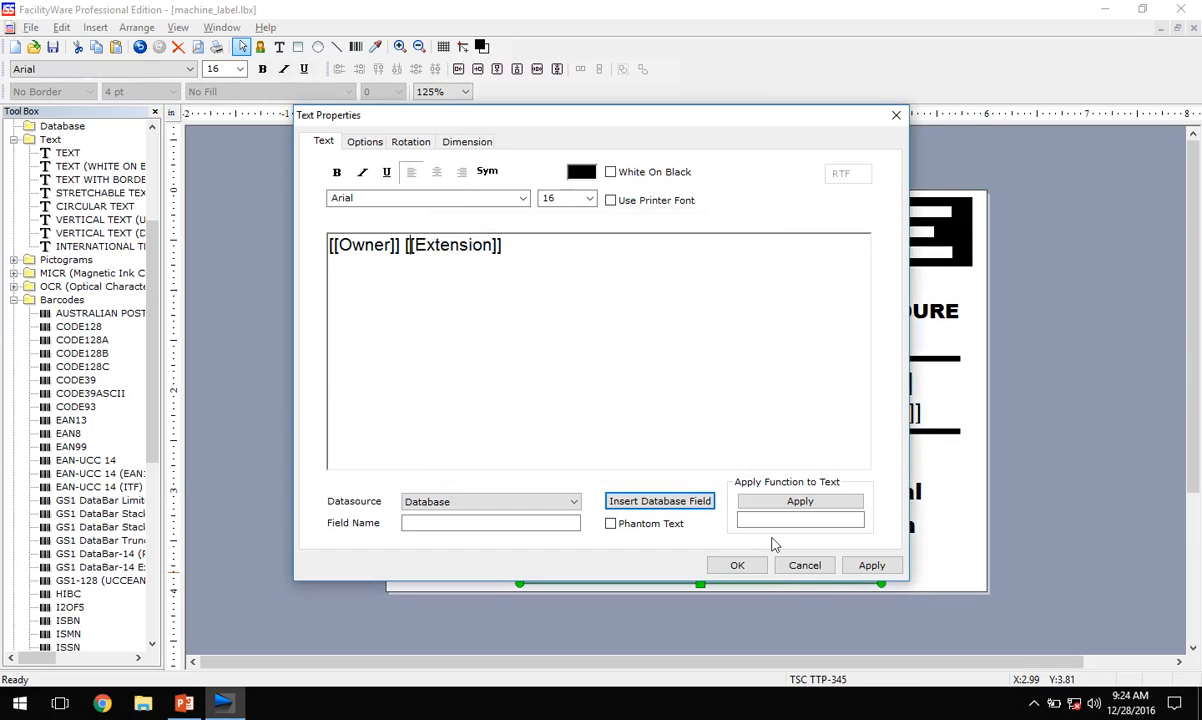
click(733, 566)
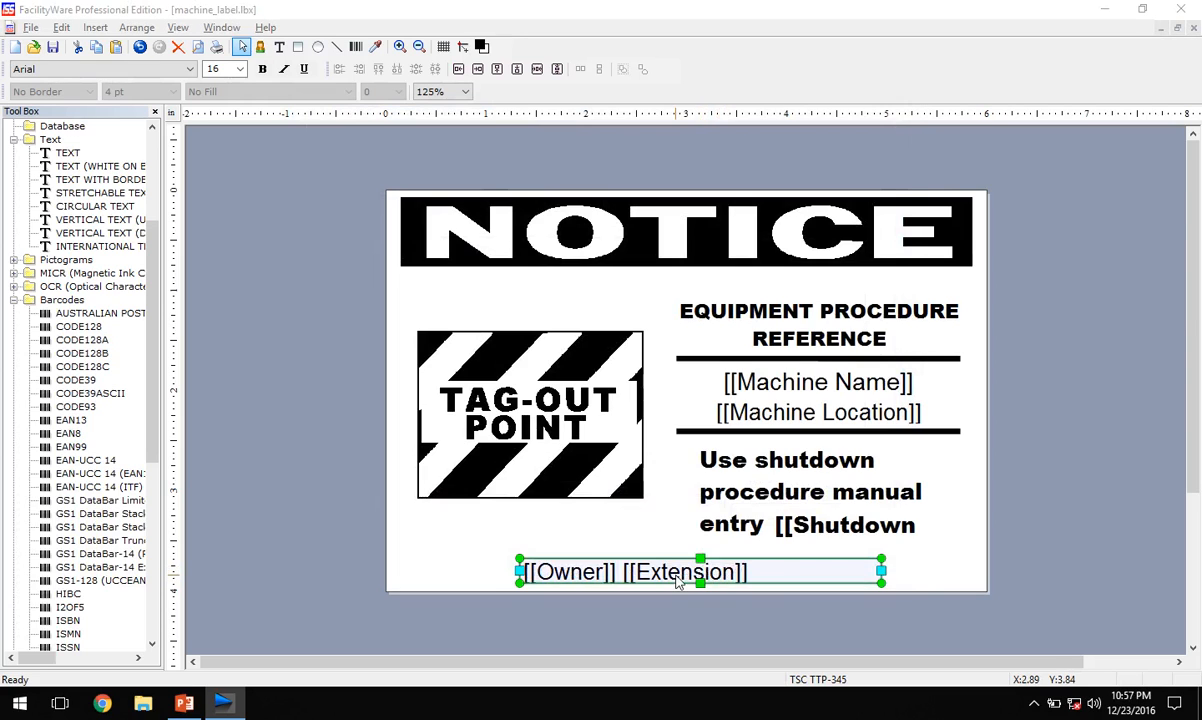
Check the contact line's text properties without changing them, and preview the first printed label
double_click(622, 566)
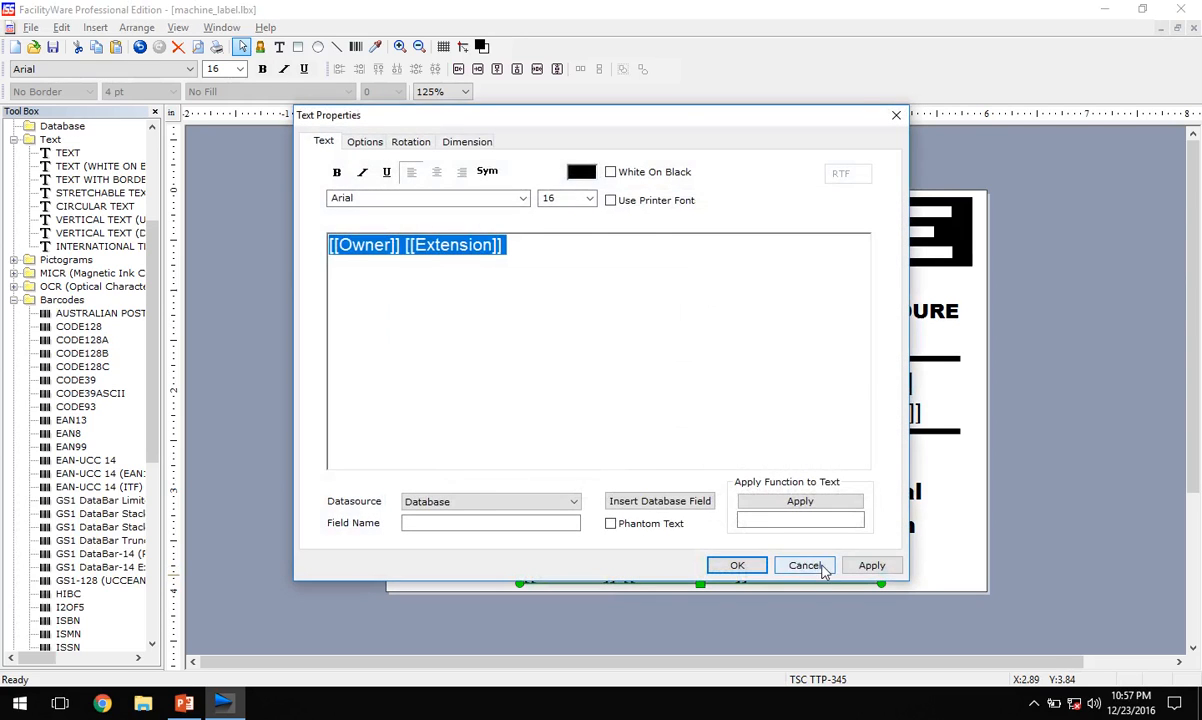
click(805, 563)
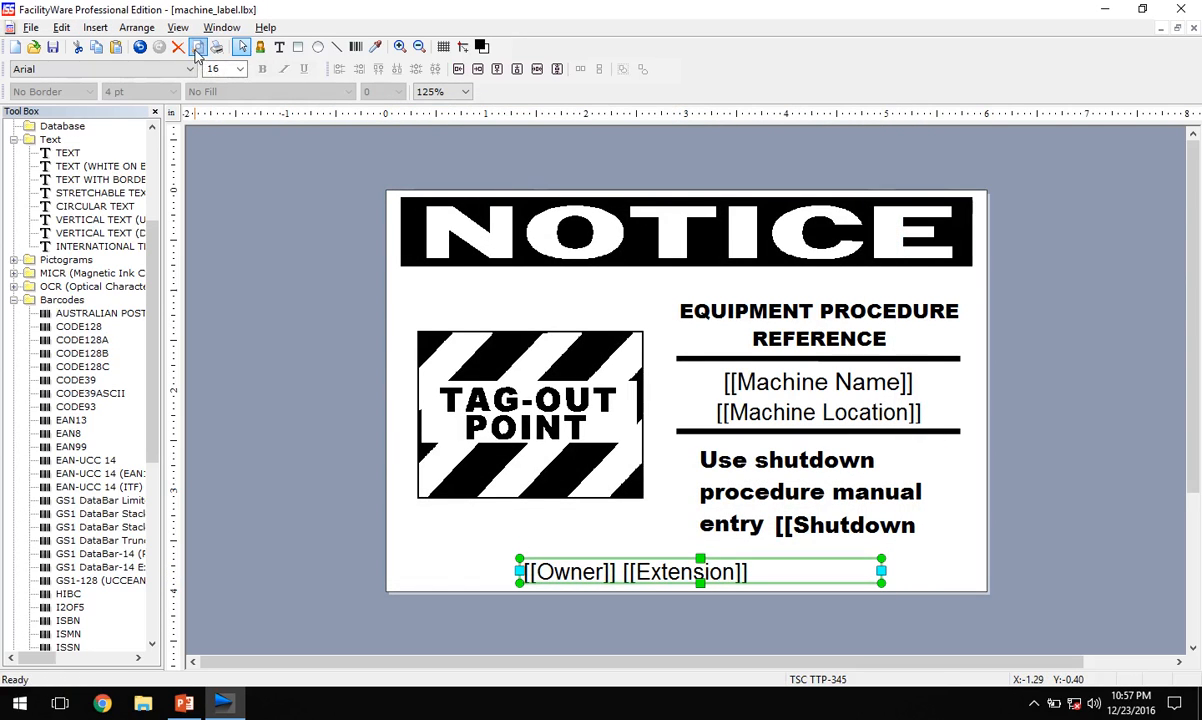
click(197, 48)
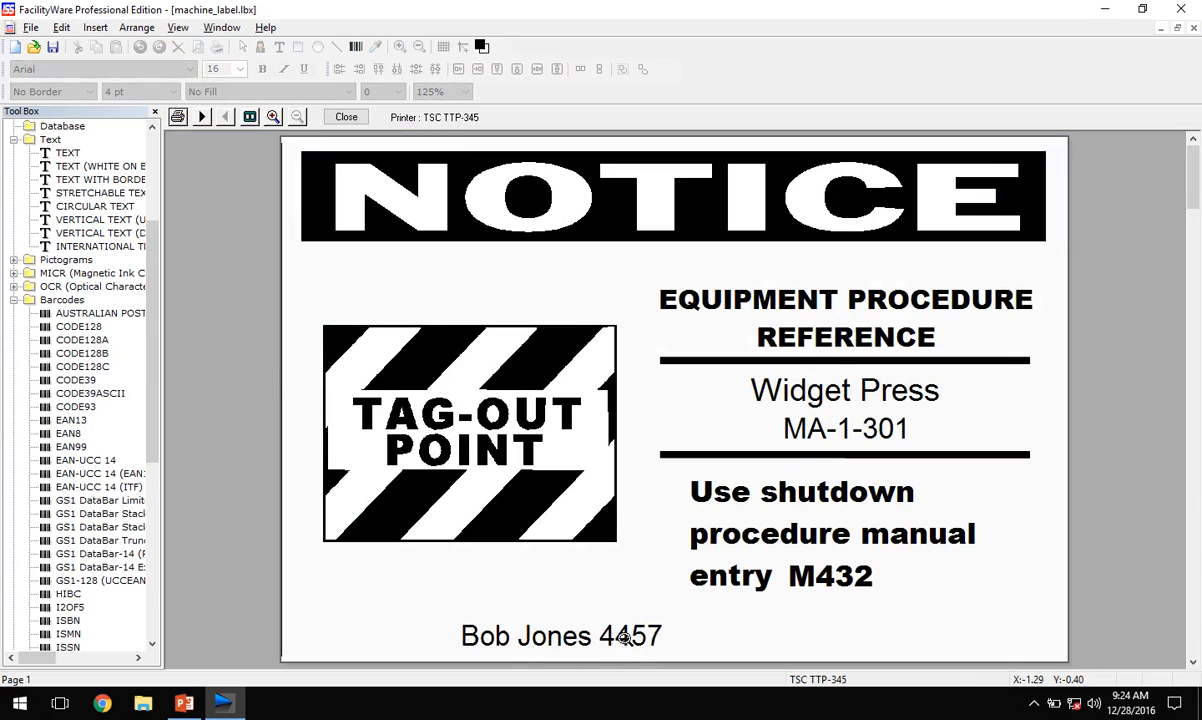
click(346, 117)
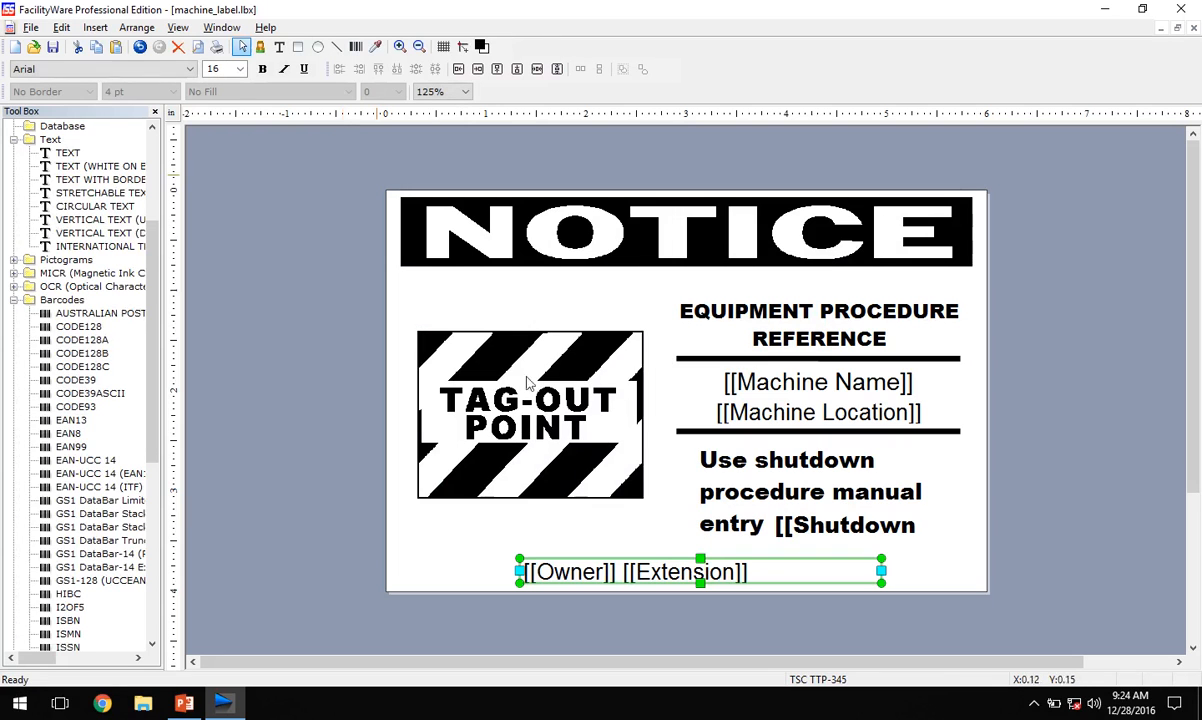
Add fixed wording around the contact fields so the text reads "Contact [[Owner]] at x[[Extension]] for details"
double_click(647, 575)
click(404, 246)
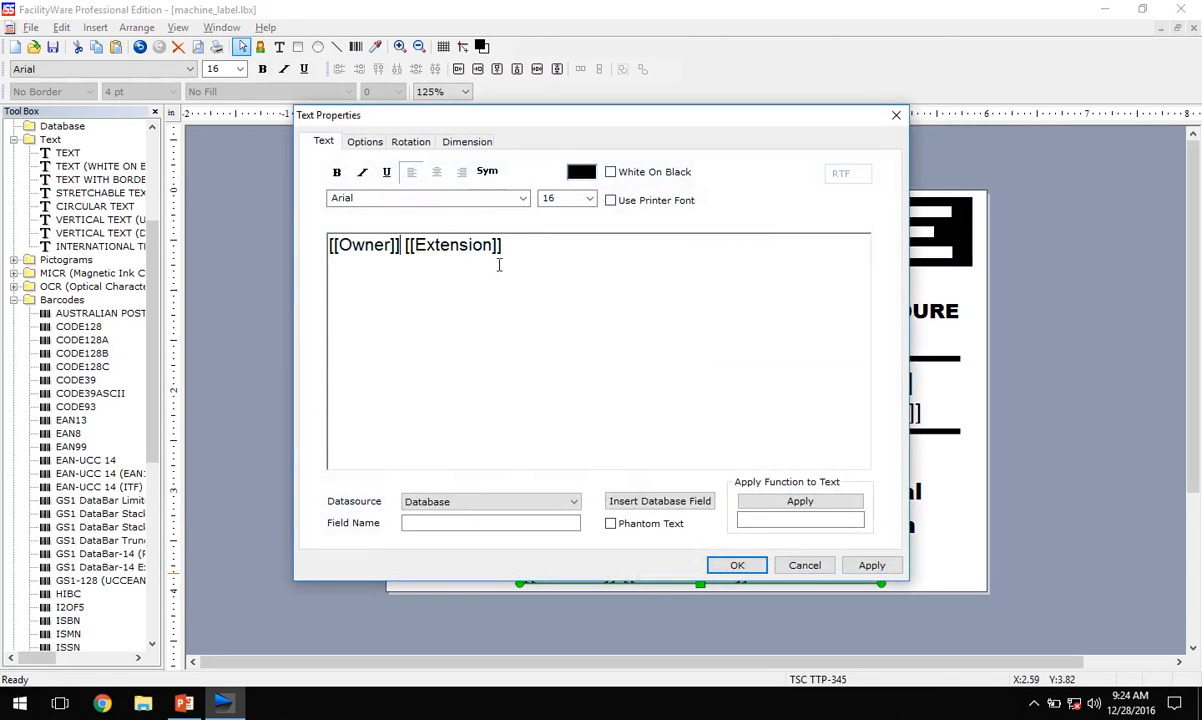
text(x)
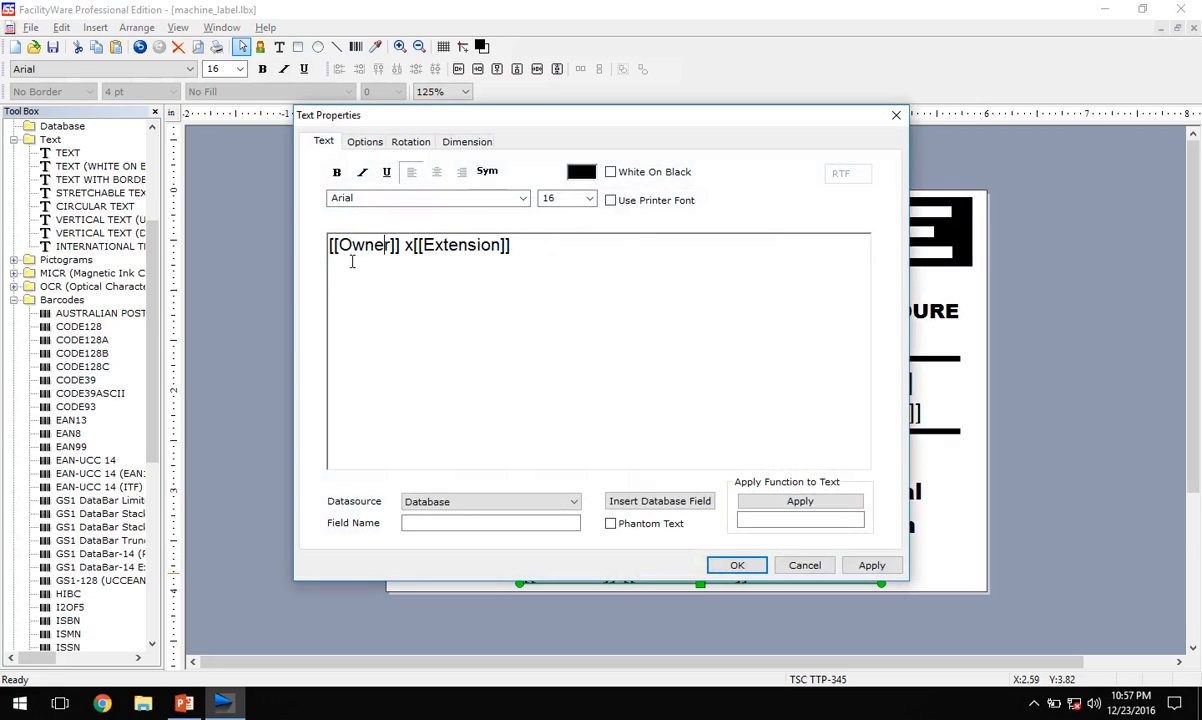
text(Contact )
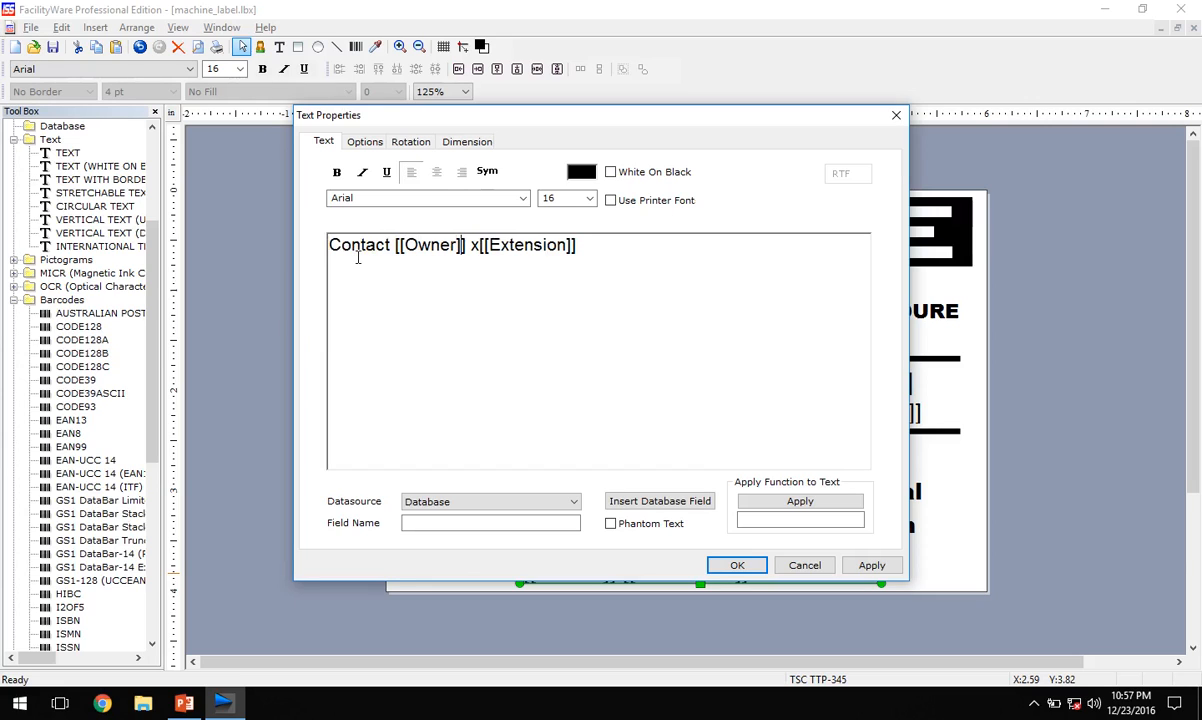
text( at)
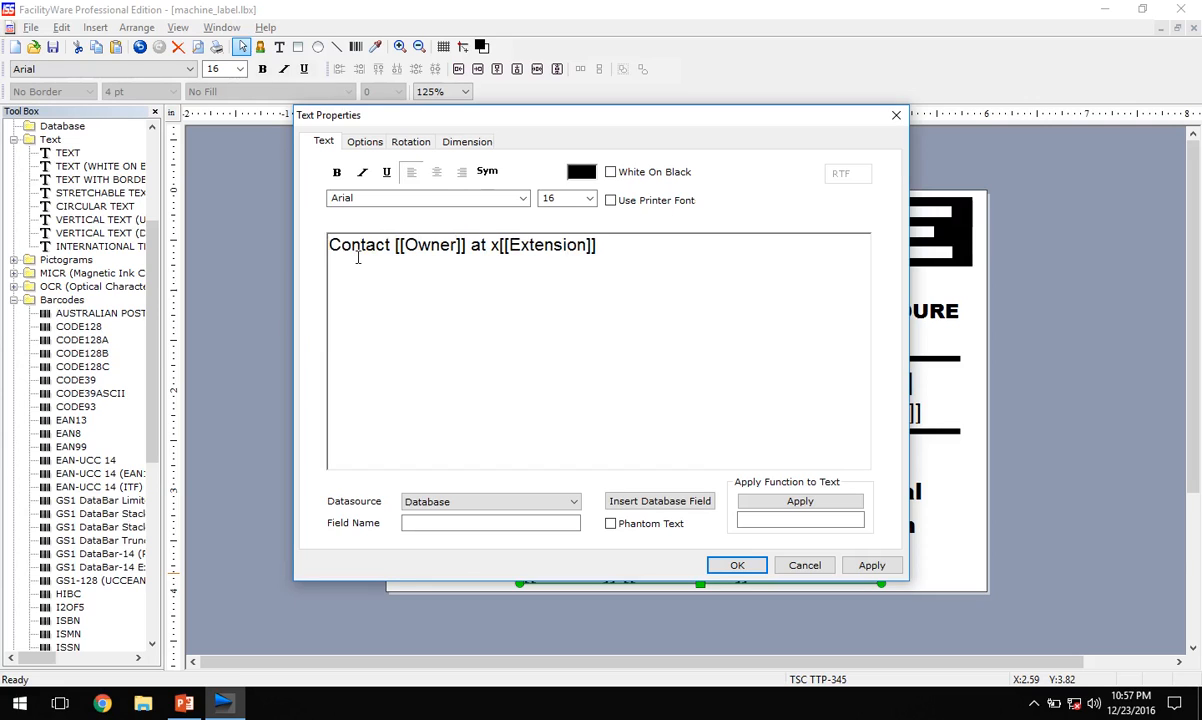
text(for)
text( details)
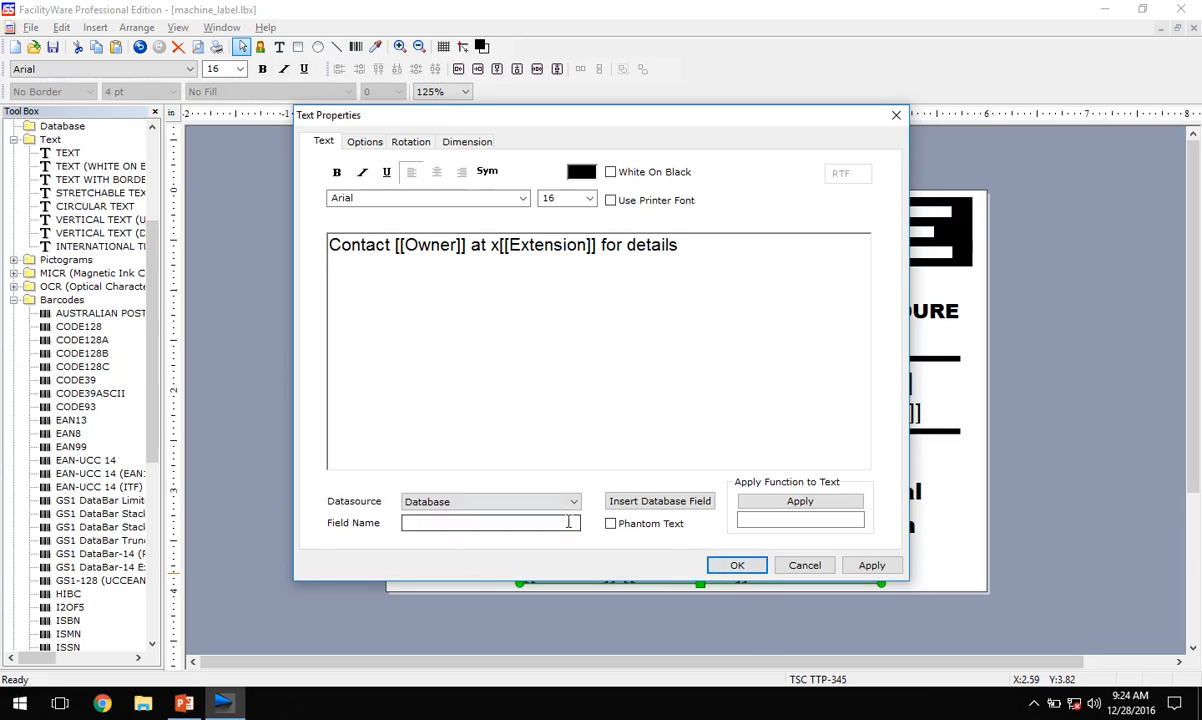
click(735, 565)
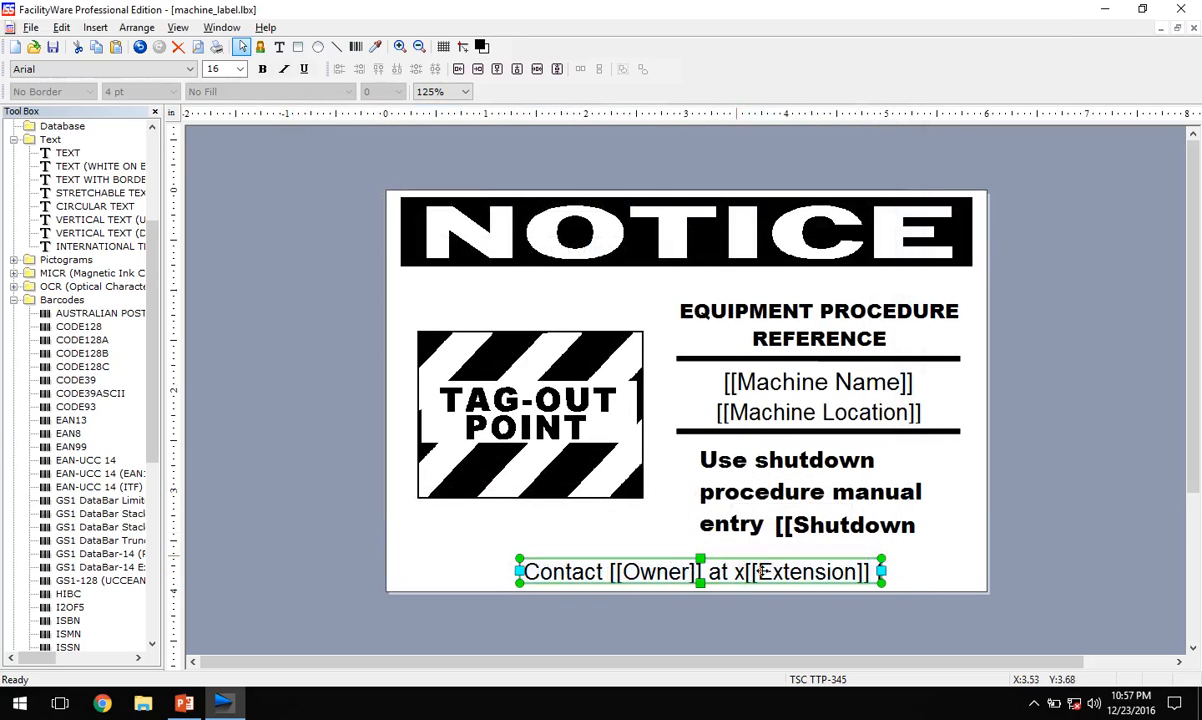
Widen the contact text box to nearly the full label width and centre its text using the Wrap to Box style
drag(519, 571, 400, 571)
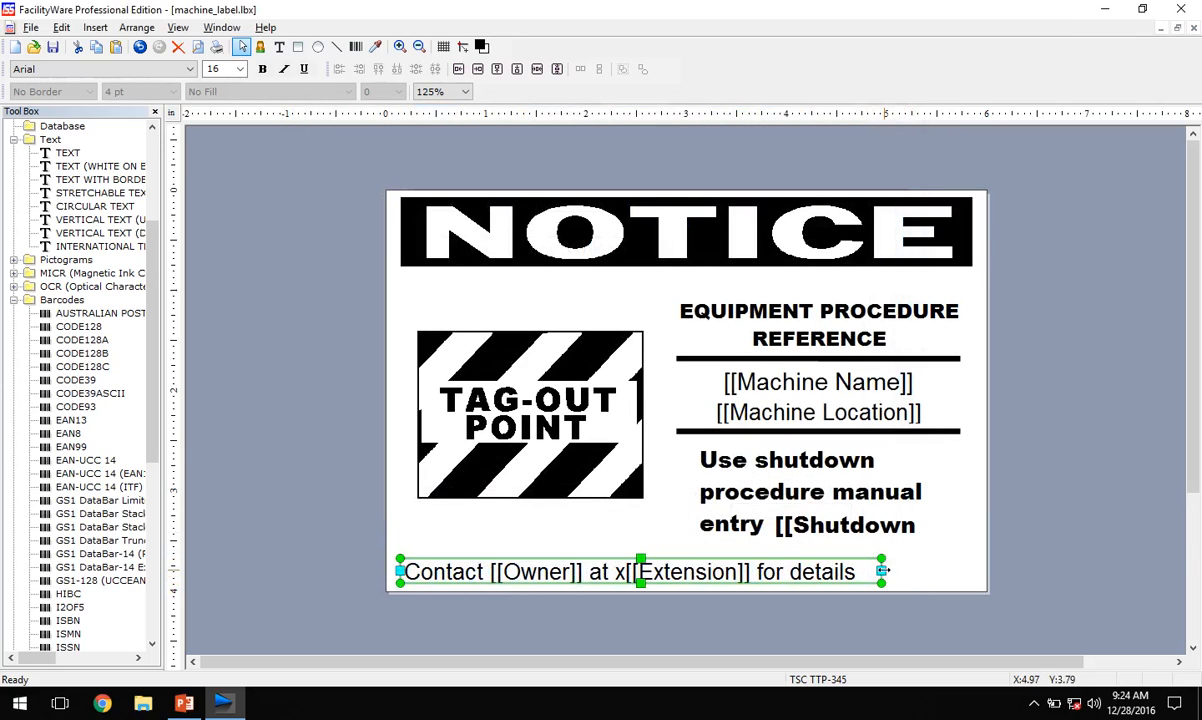
drag(882, 571, 975, 571)
double_click(763, 570)
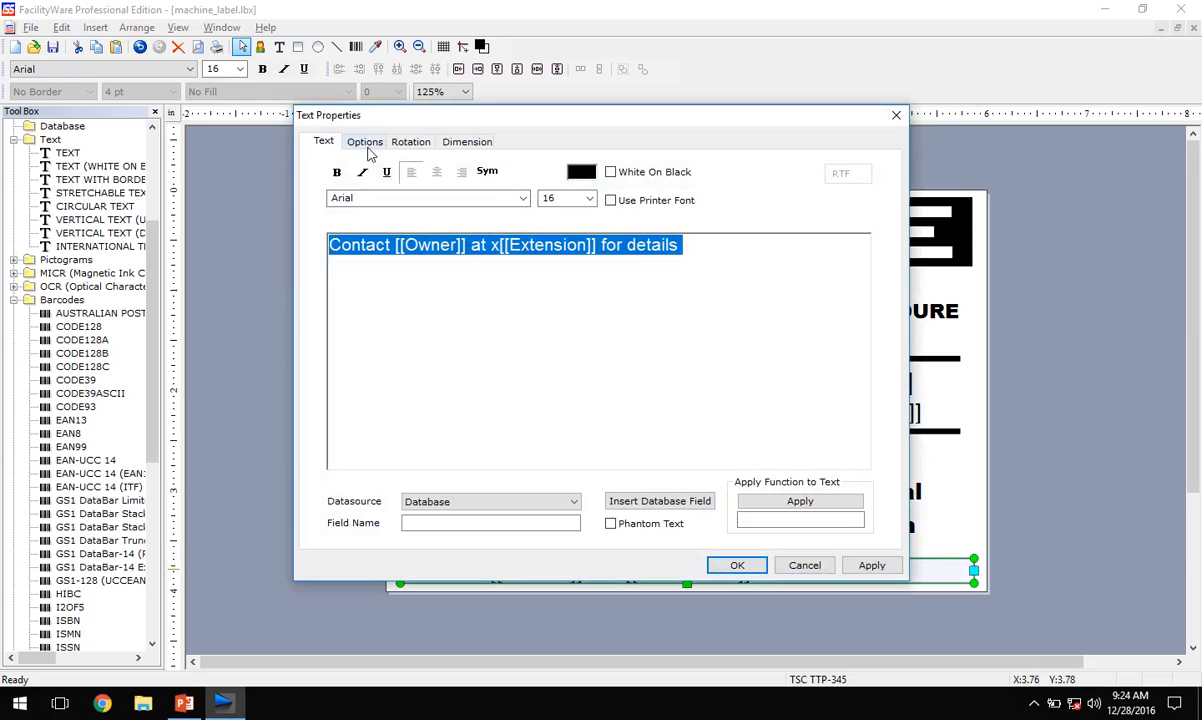
click(366, 143)
click(385, 208)
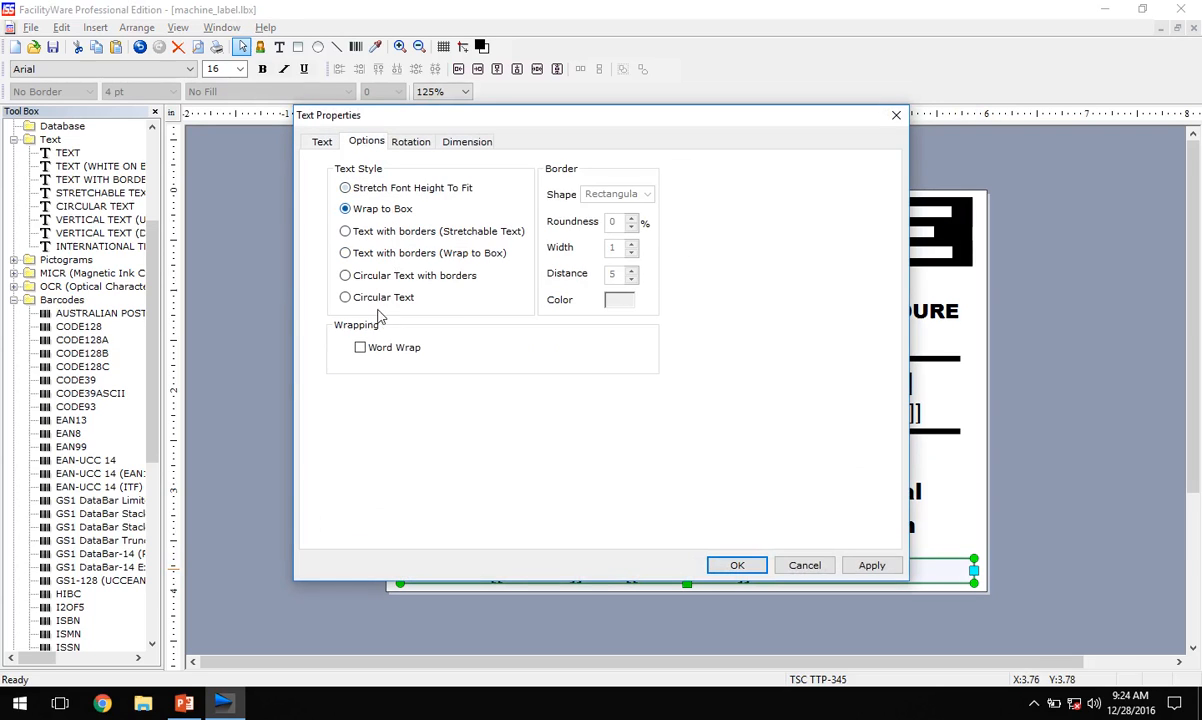
click(322, 142)
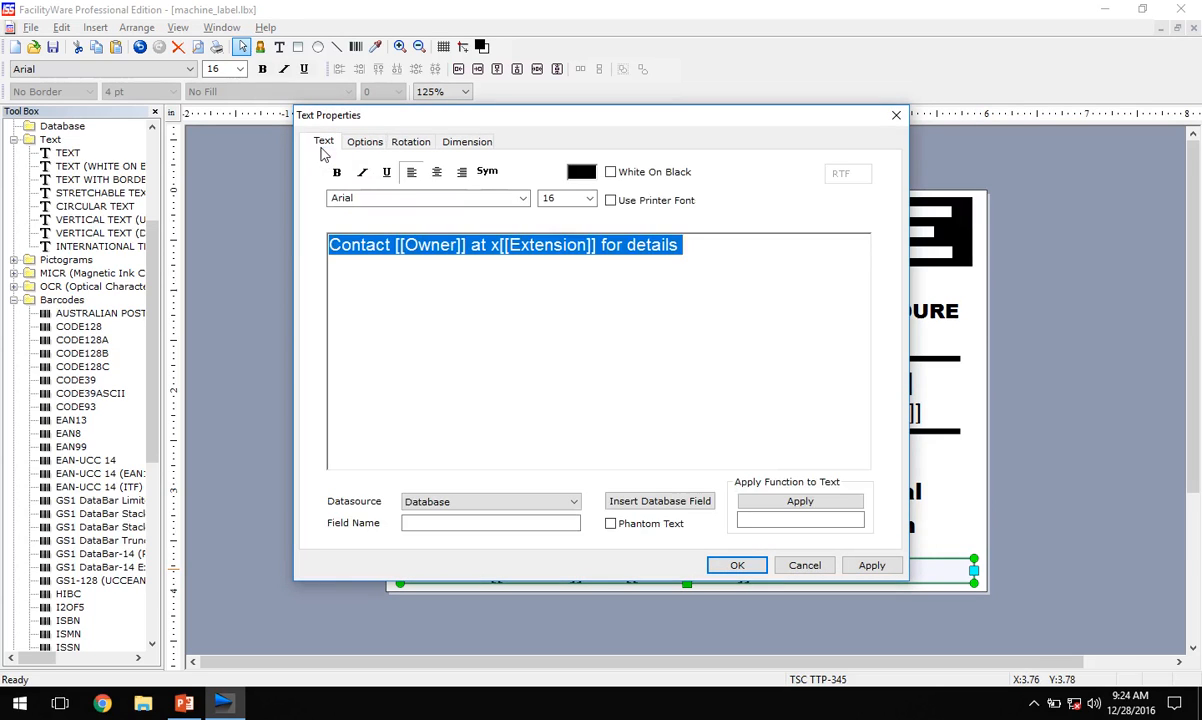
click(437, 173)
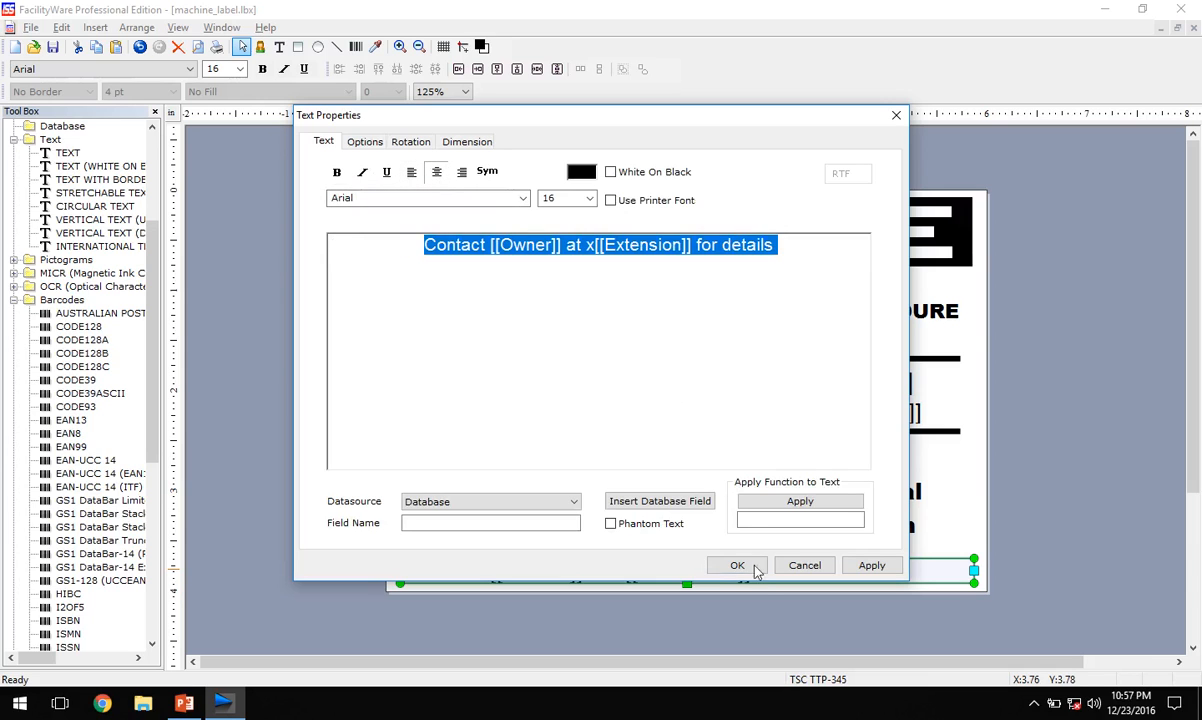
click(745, 567)
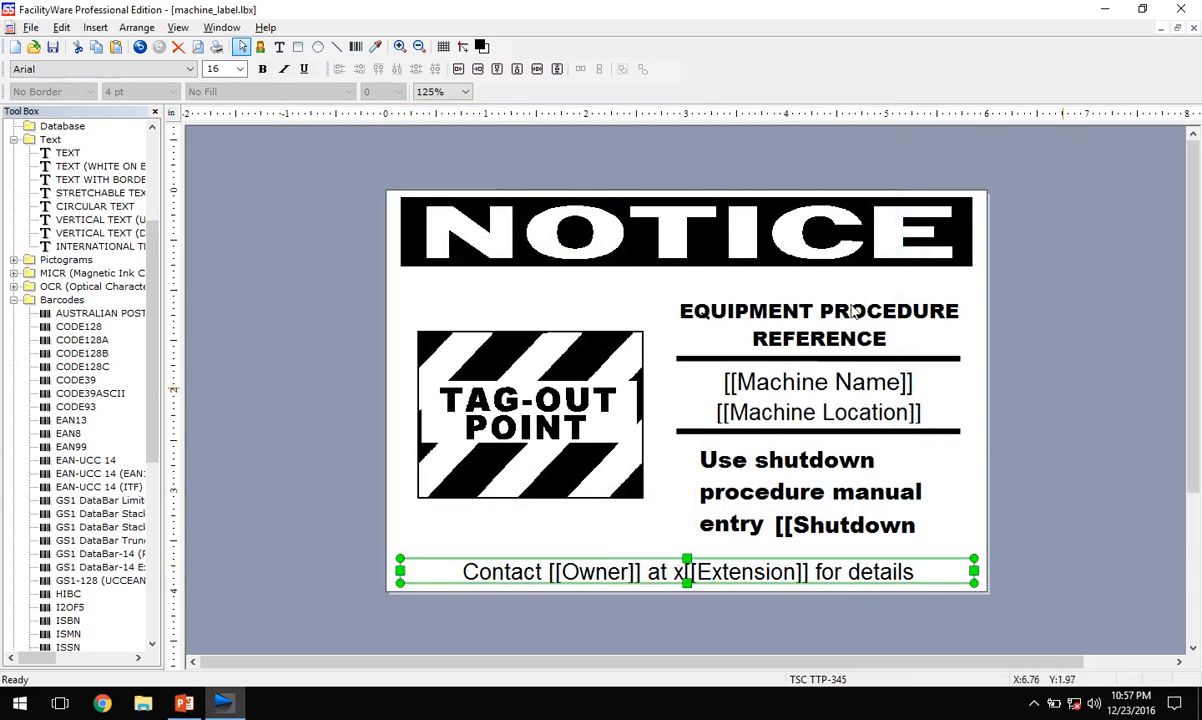
Preview the printed labels for every spreadsheet record through the last page, and close the preview
click(197, 47)
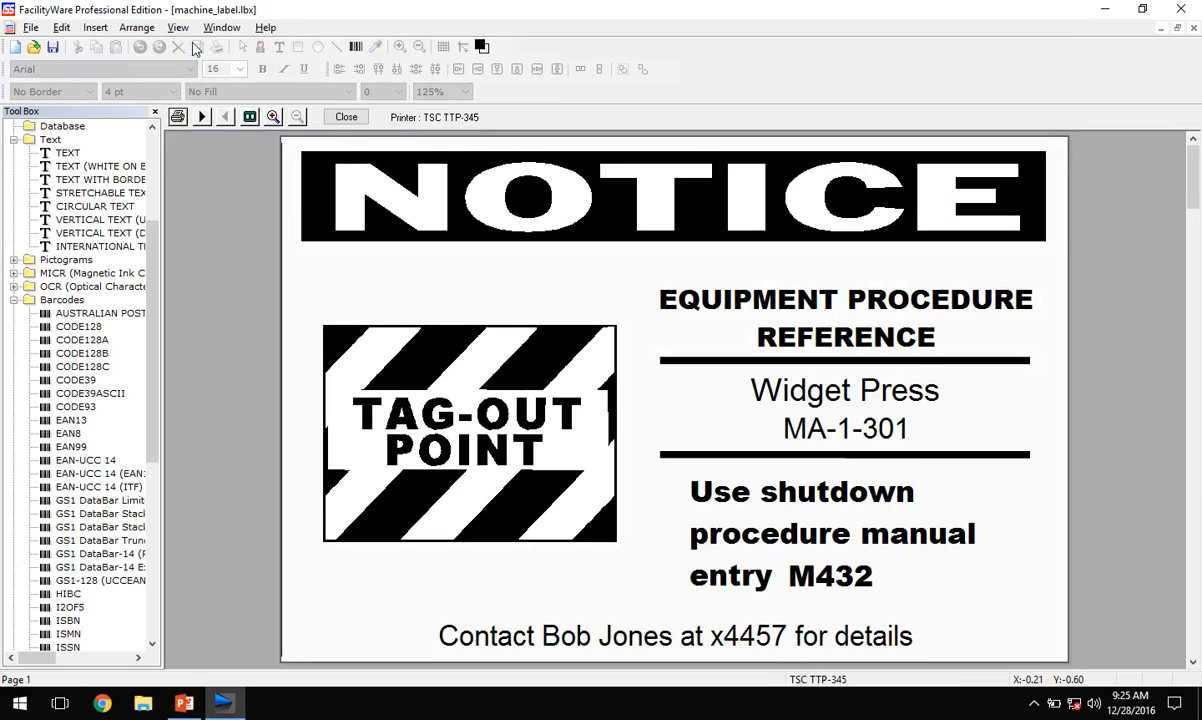
click(203, 117)
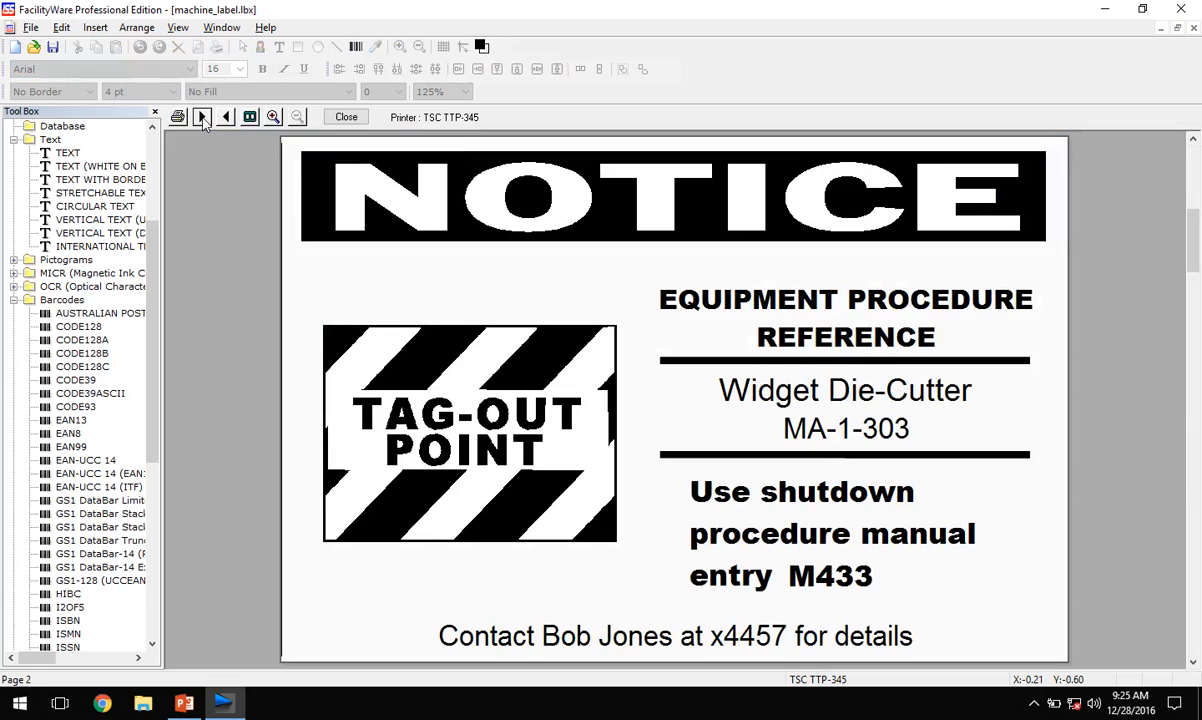
click(203, 117)
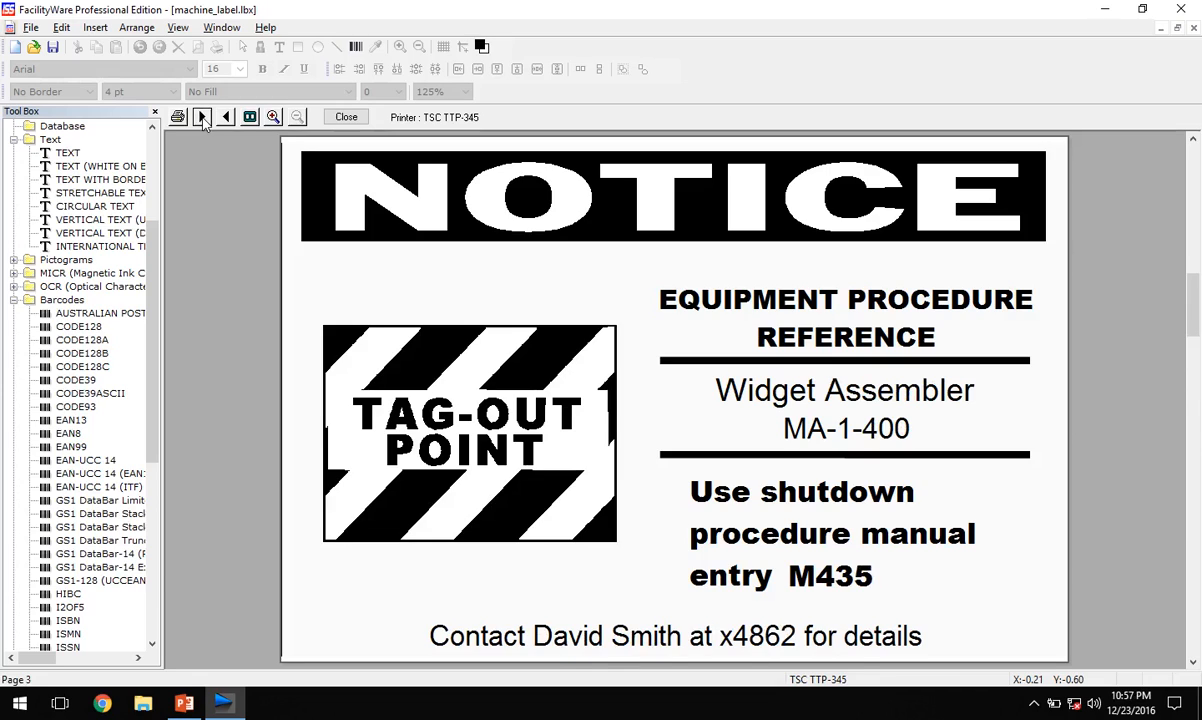
click(203, 117)
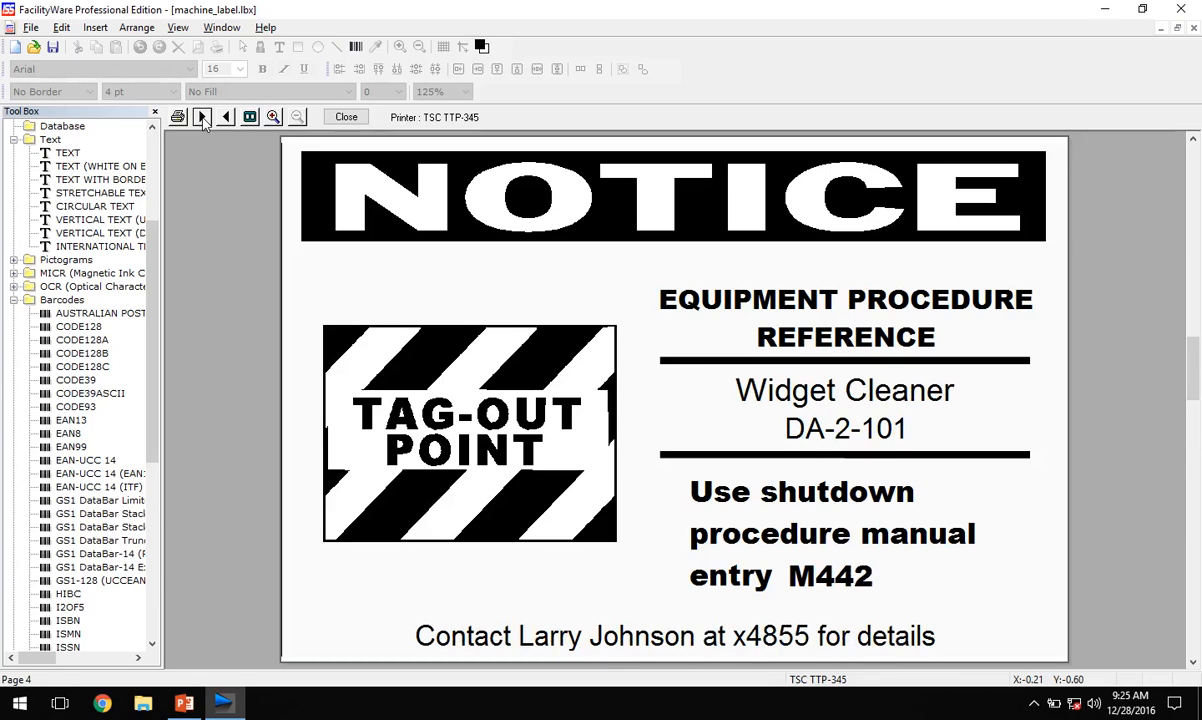
click(203, 117)
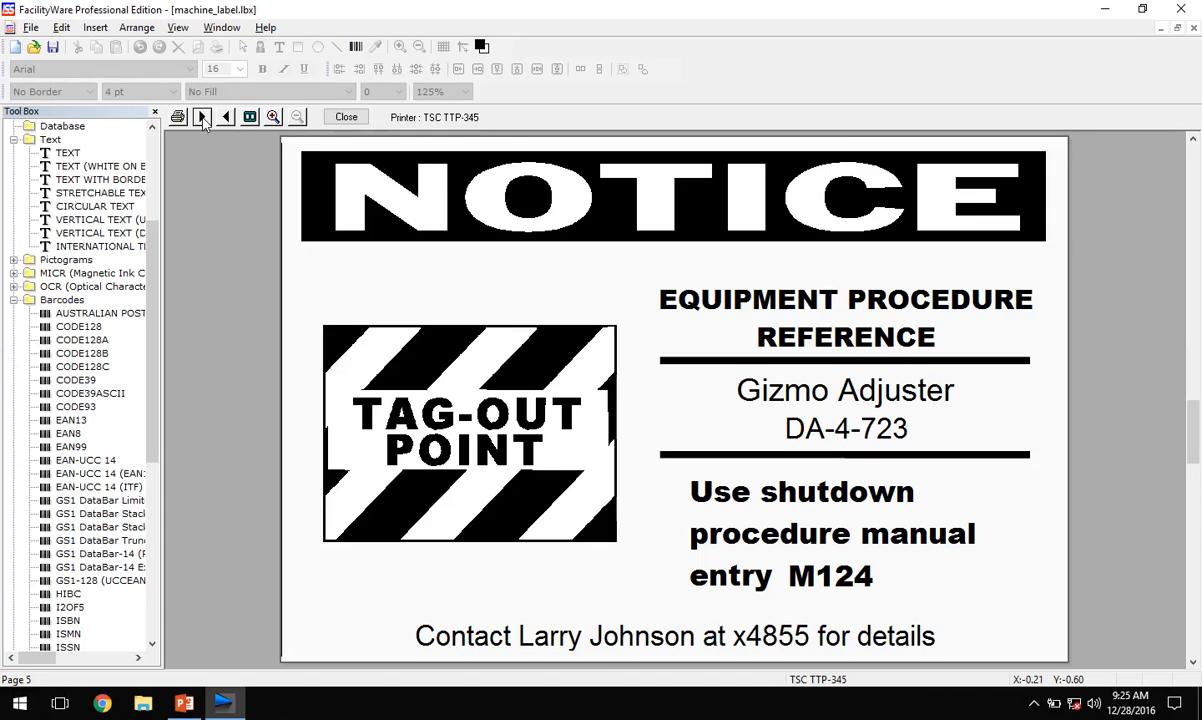
click(203, 117)
click(203, 117)
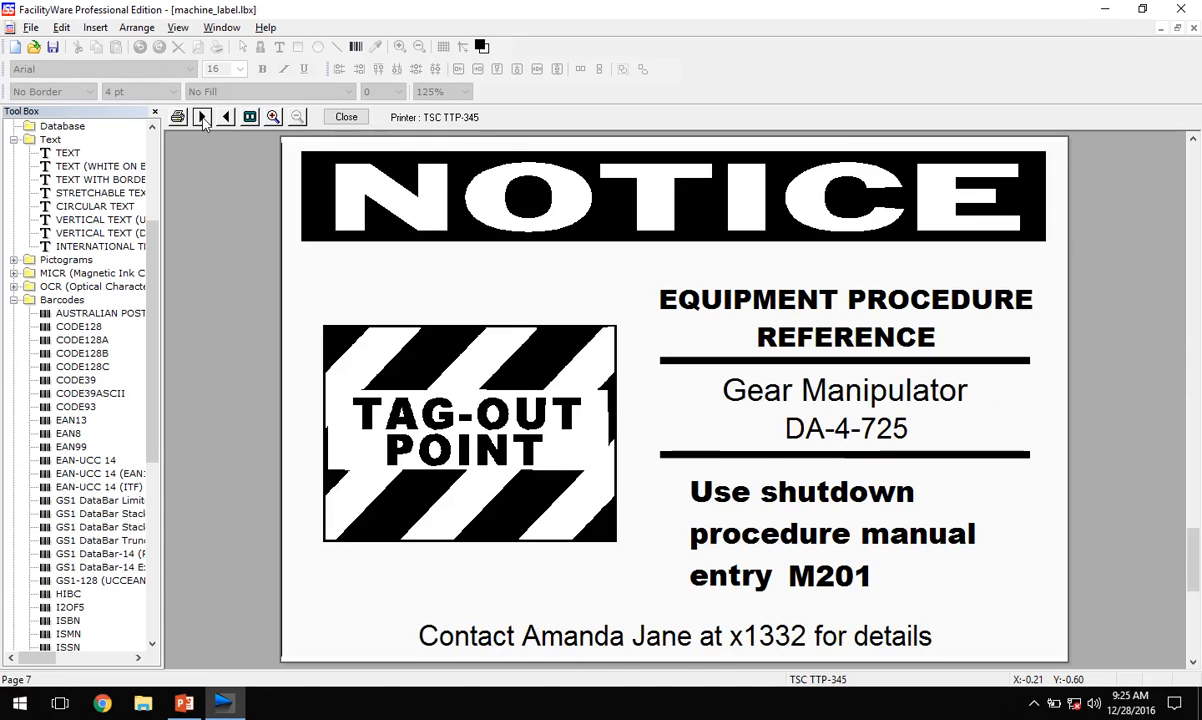
click(203, 117)
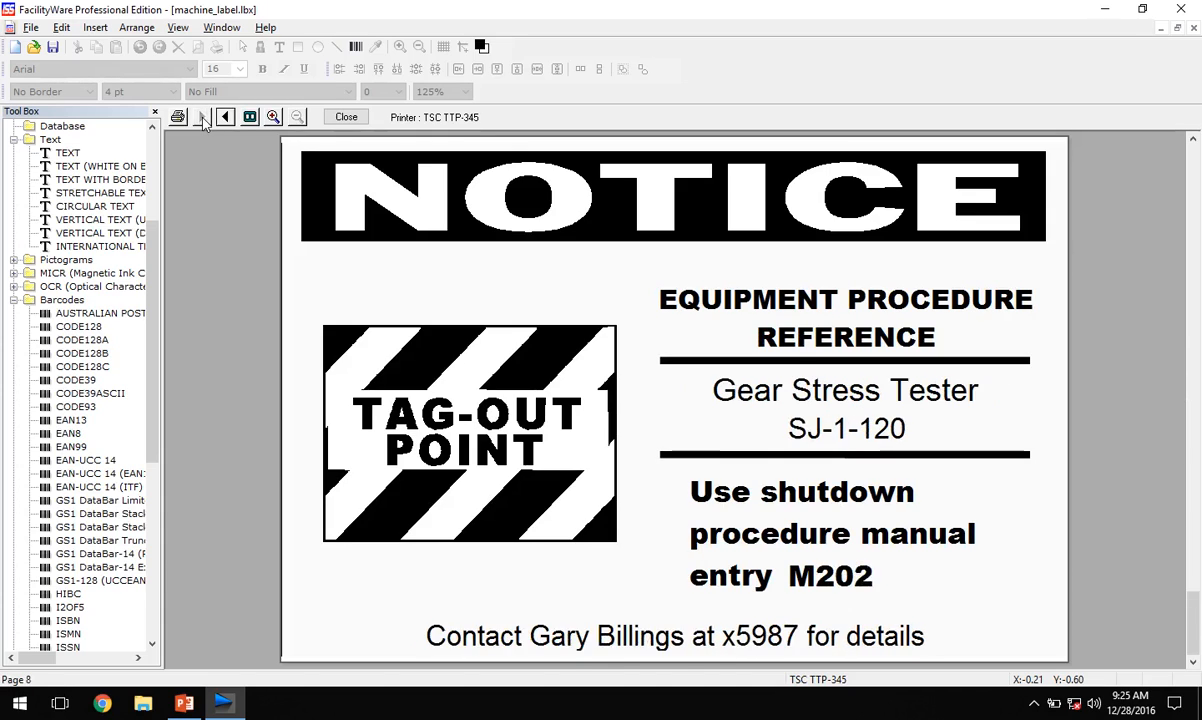
click(346, 117)
Review the print settings for quantity, records and print range, and cancel without printing
click(31, 27)
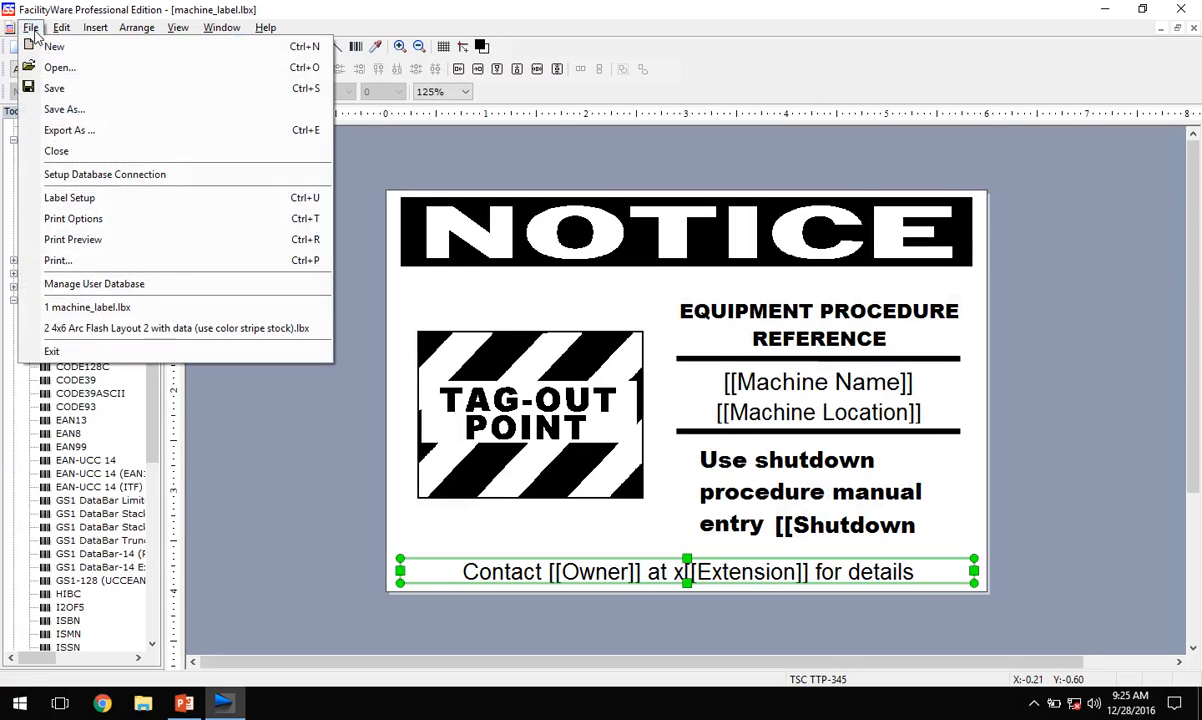
click(95, 260)
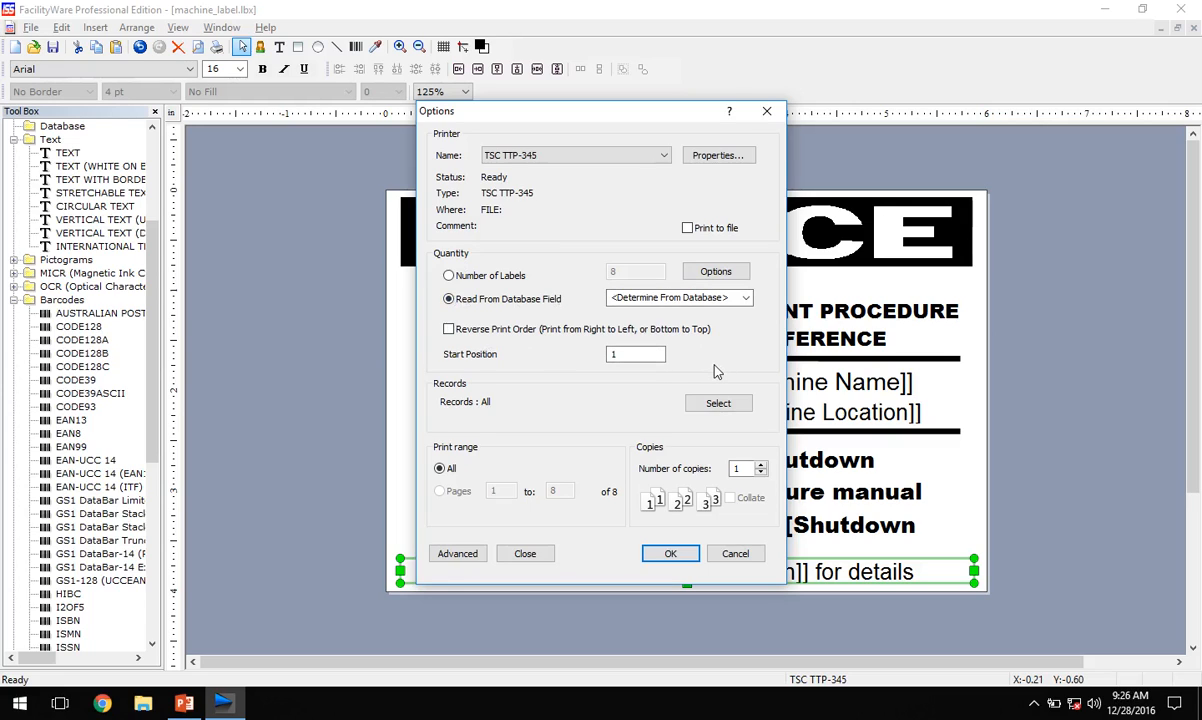
click(745, 556)
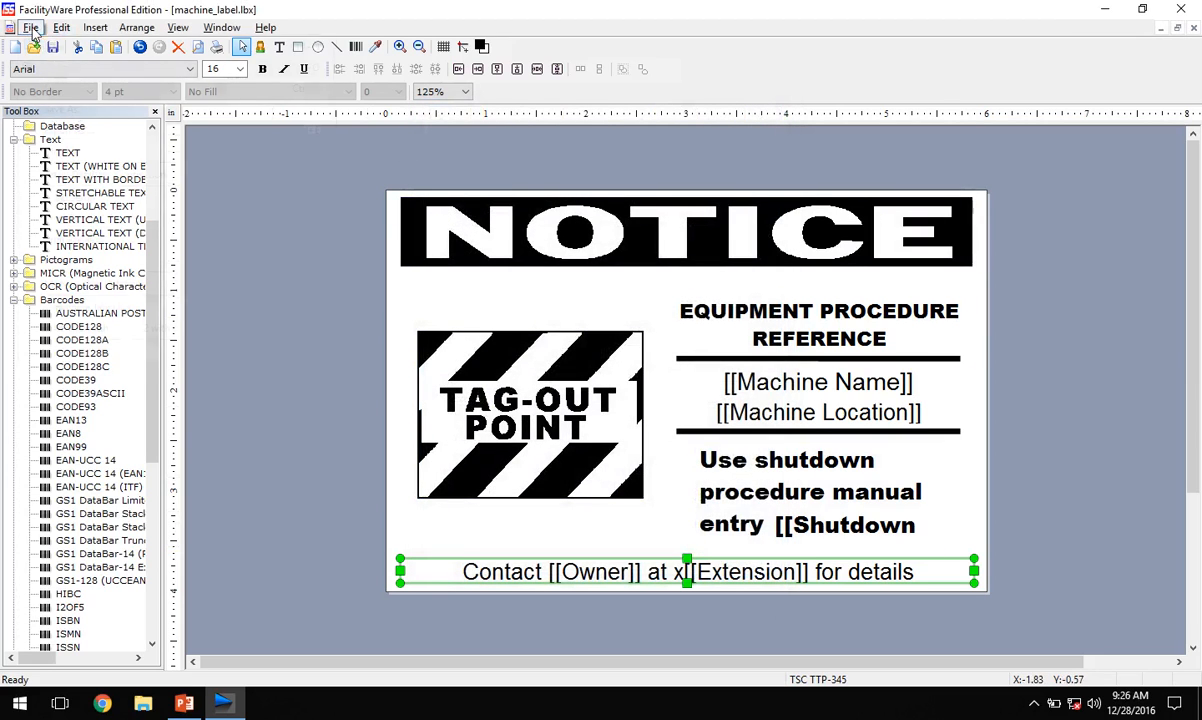
Save the machine label and close FacilityWare
click(31, 27)
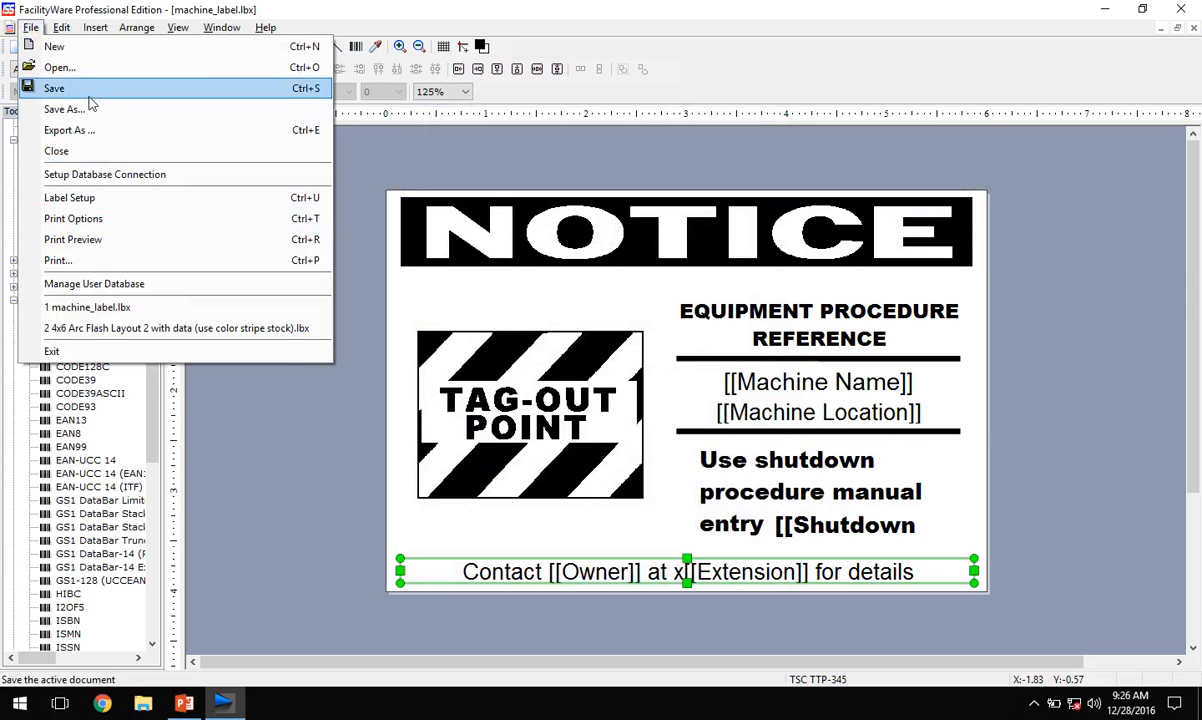
click(89, 96)
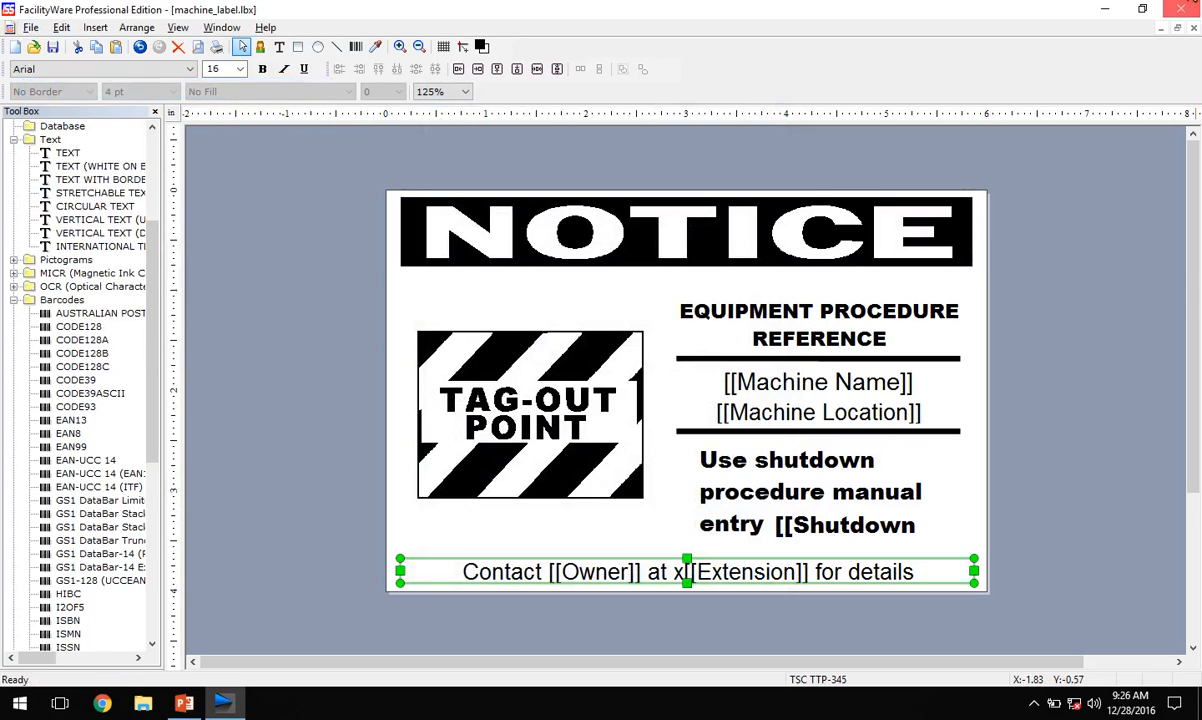
click(1183, 10)
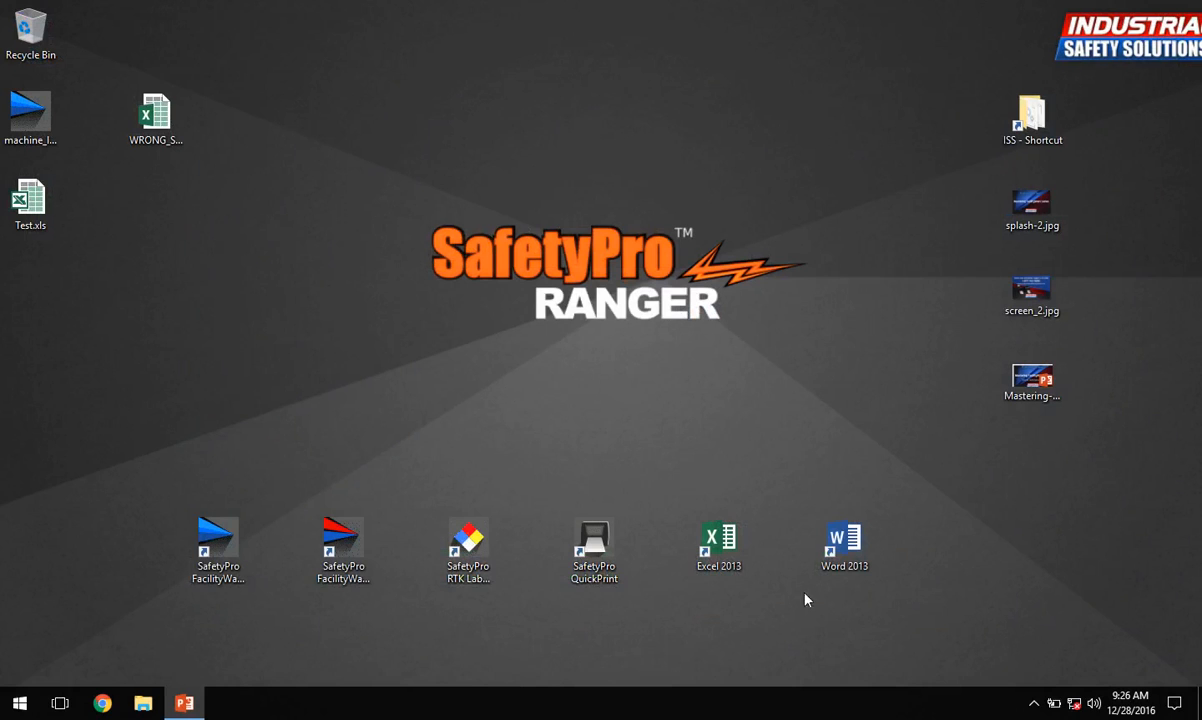
Open Test.xls in Excel, delete rows 5 through 9, and close the workbook with the change saved
double_click(738, 540)
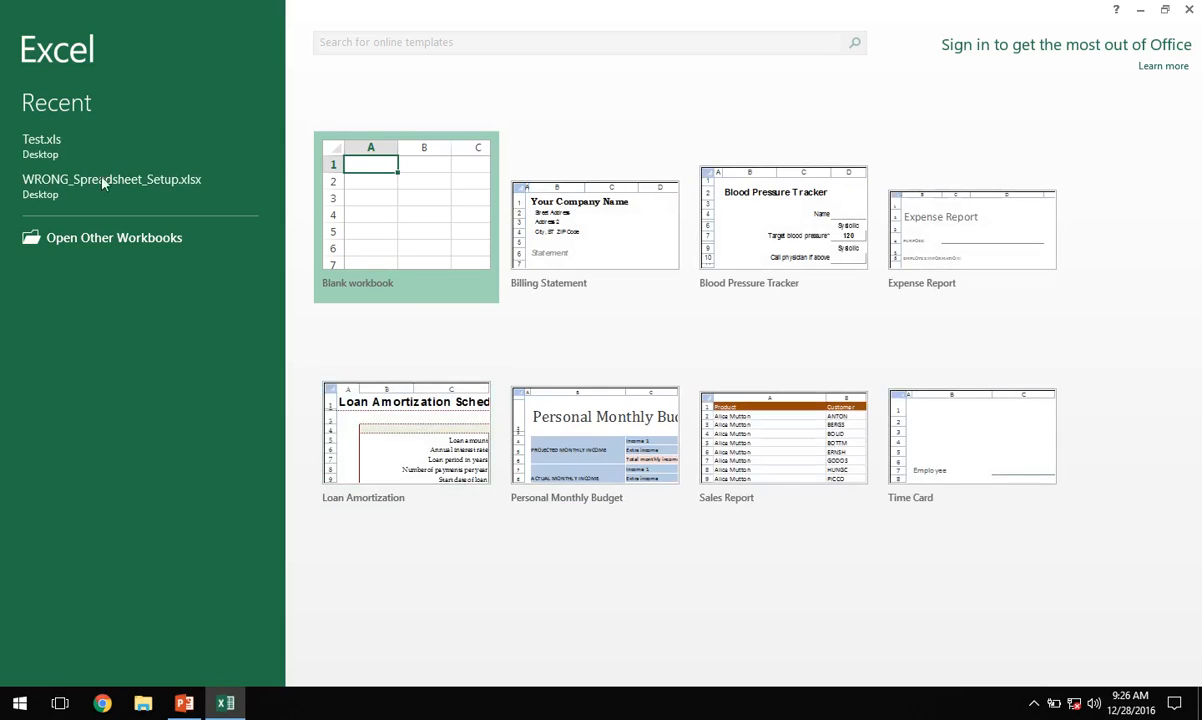
click(43, 156)
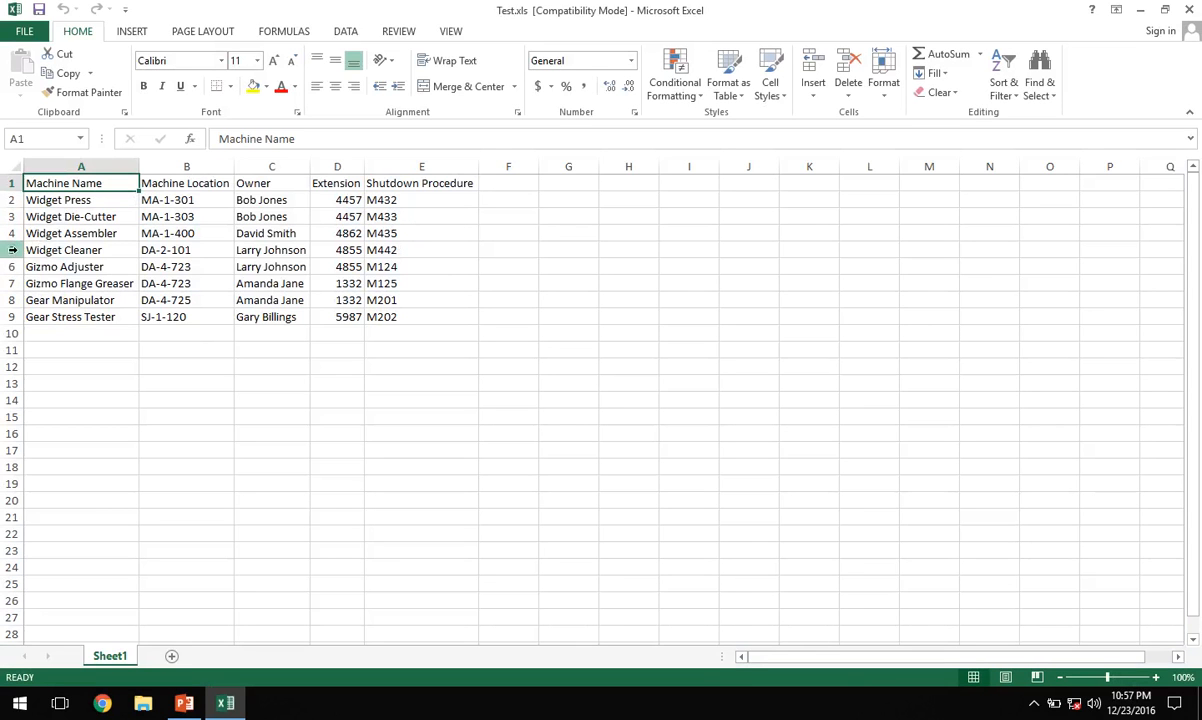
drag(12, 250, 13, 317)
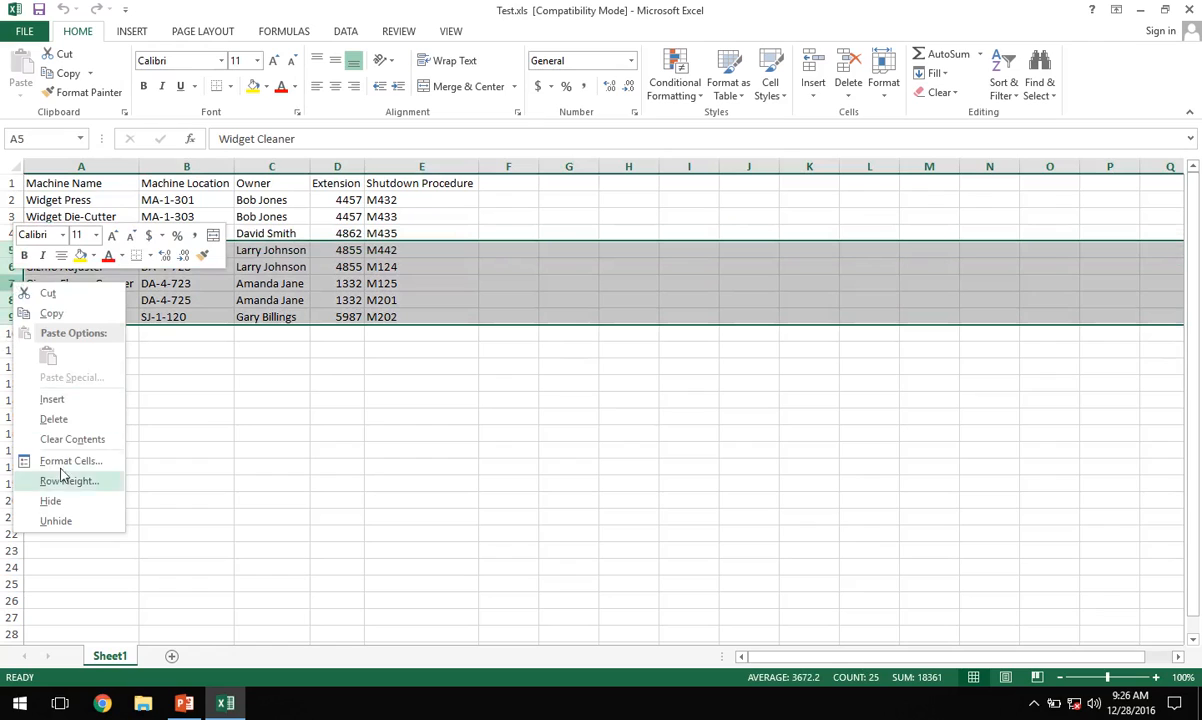
click(53, 419)
click(257, 212)
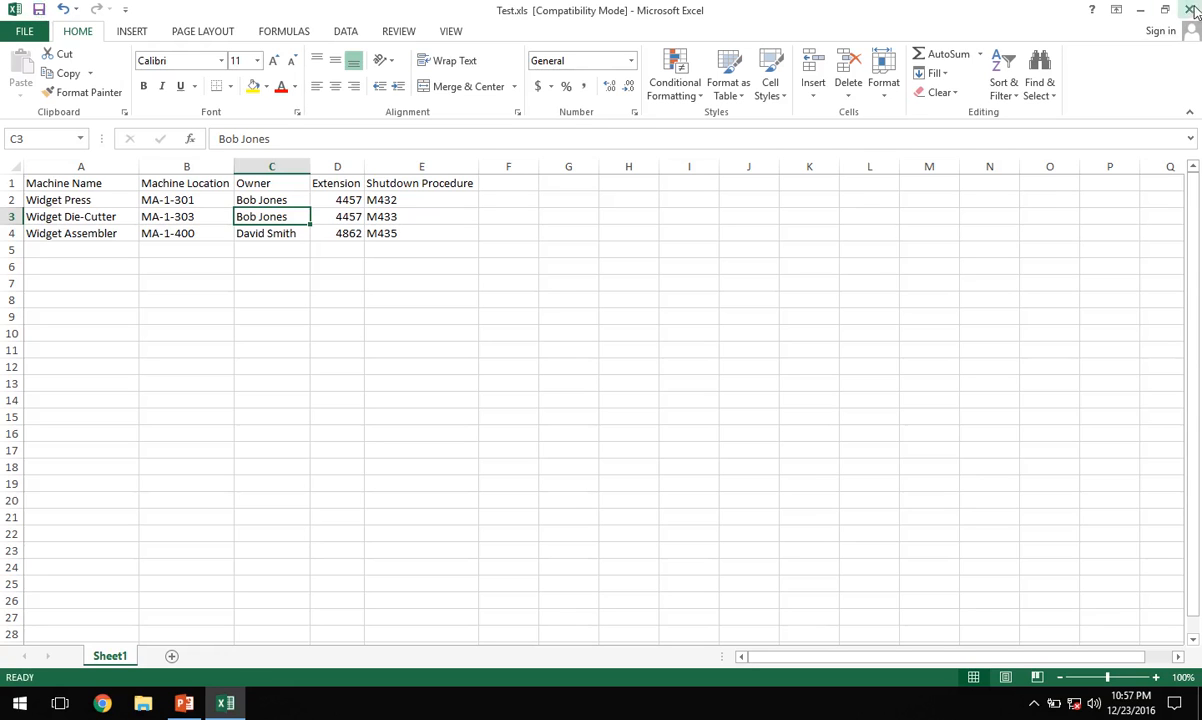
click(1192, 10)
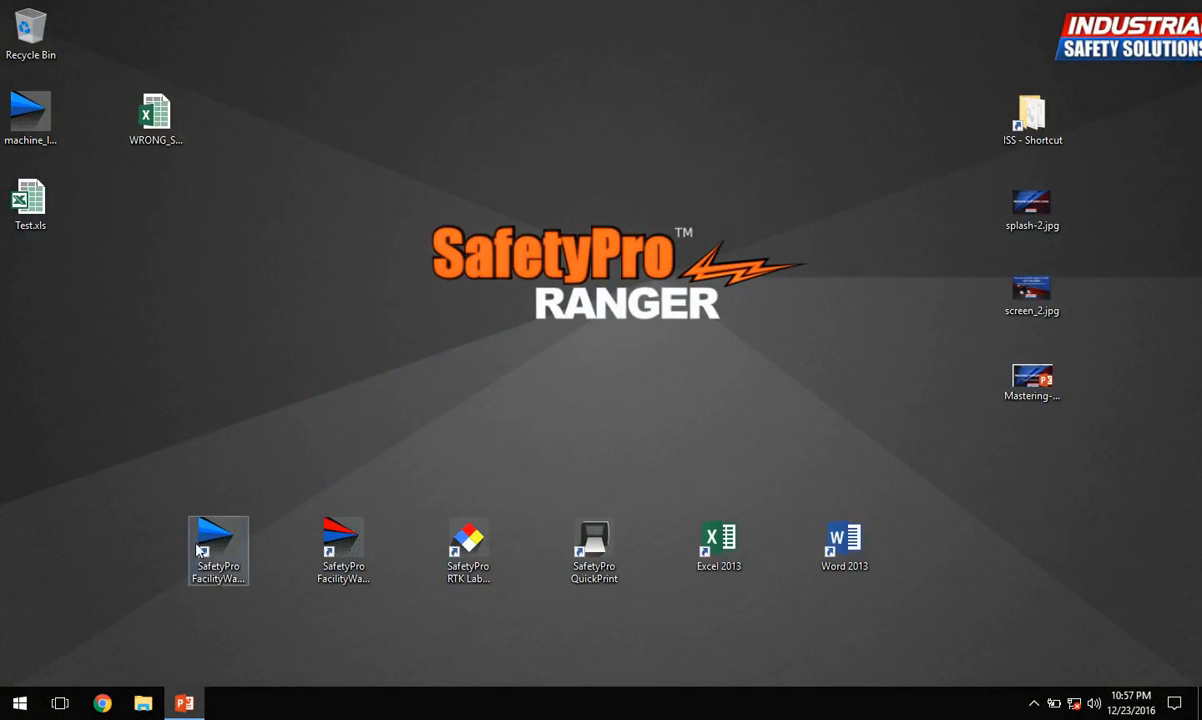
Relaunch FacilityWare, dismiss the template selection, and open machine_label.lbx from the Desktop
double_click(218, 548)
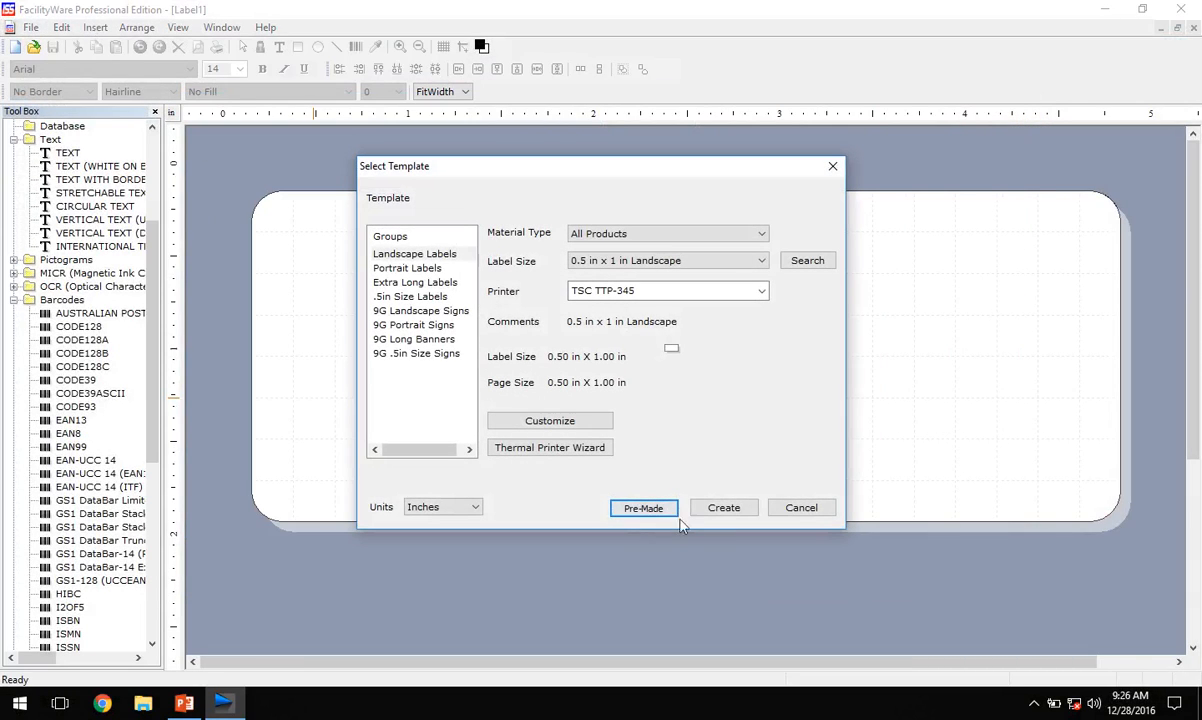
click(796, 512)
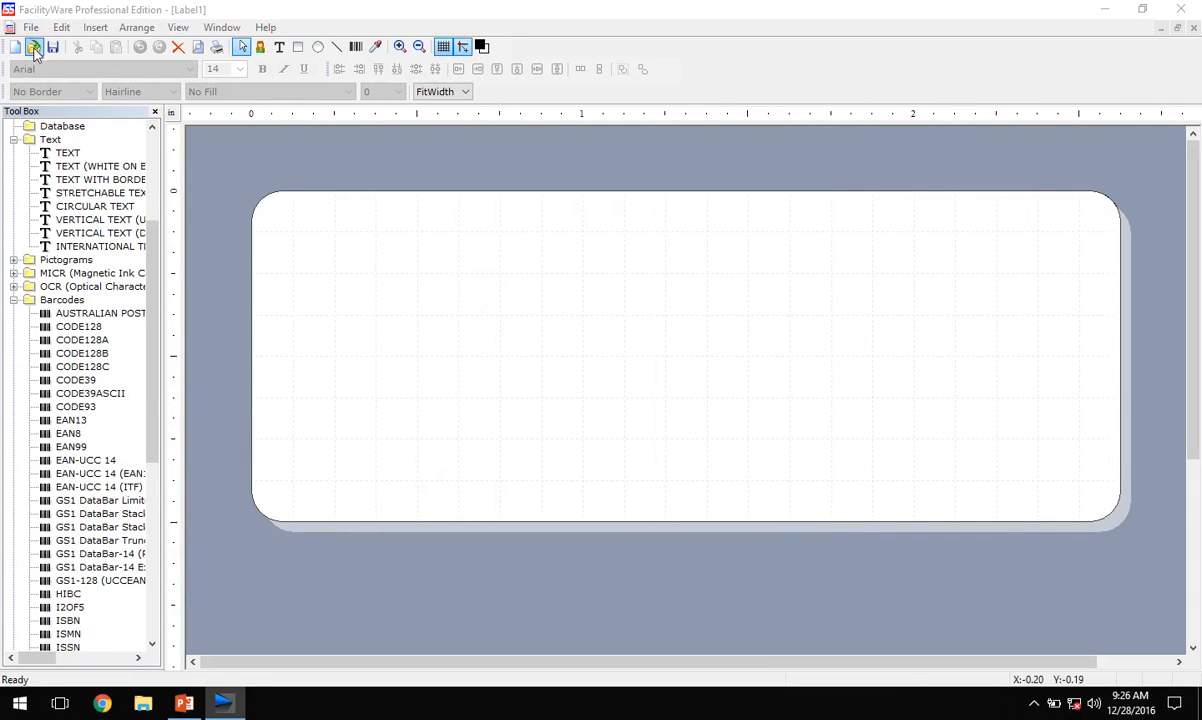
click(34, 49)
click(479, 373)
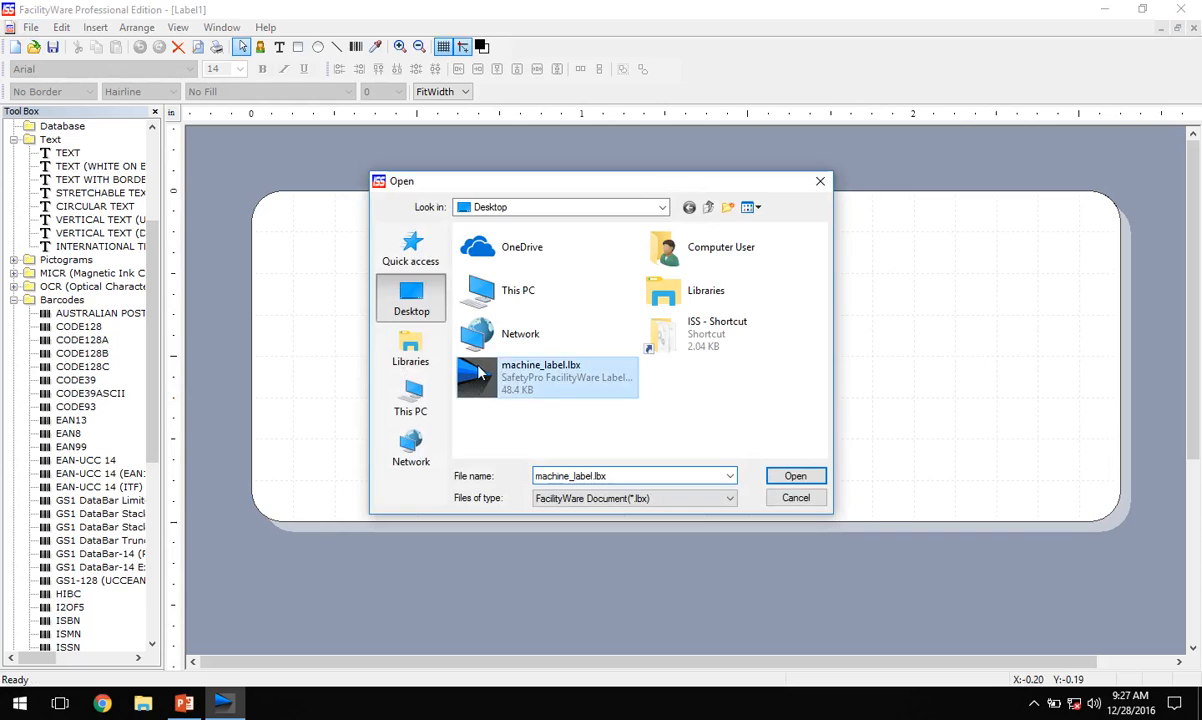
double_click(479, 373)
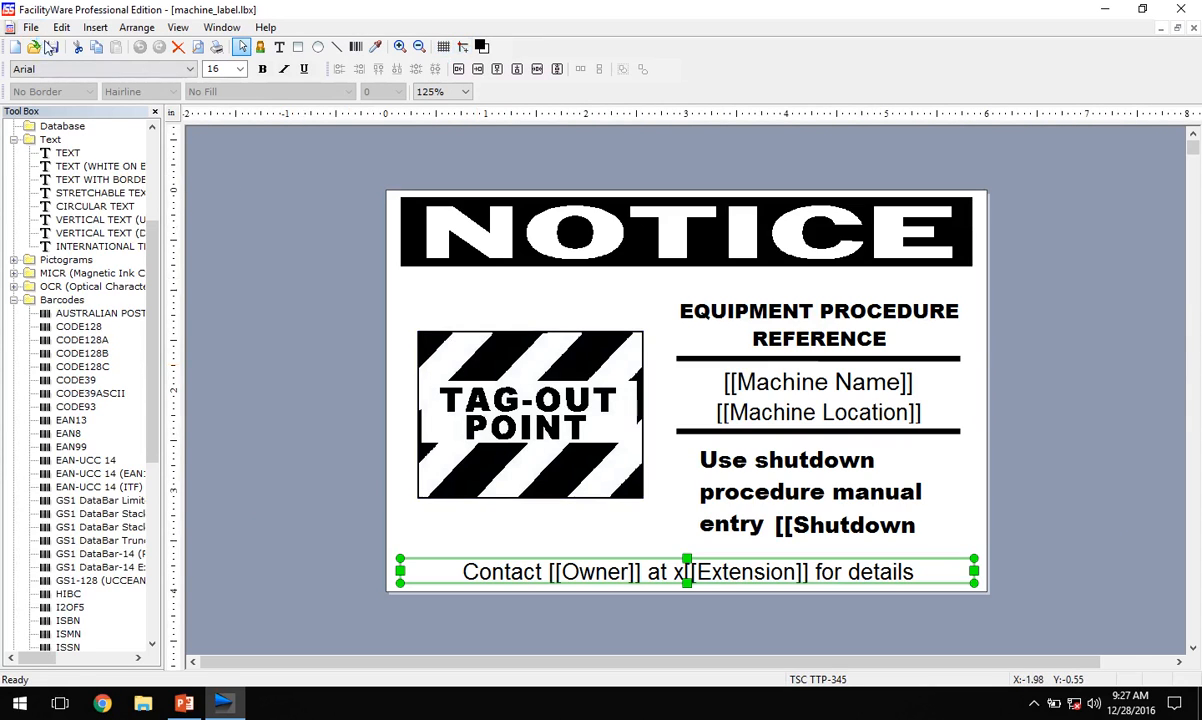
Preview the labels generated from the shortened spreadsheet through the last page, and close the preview
click(197, 47)
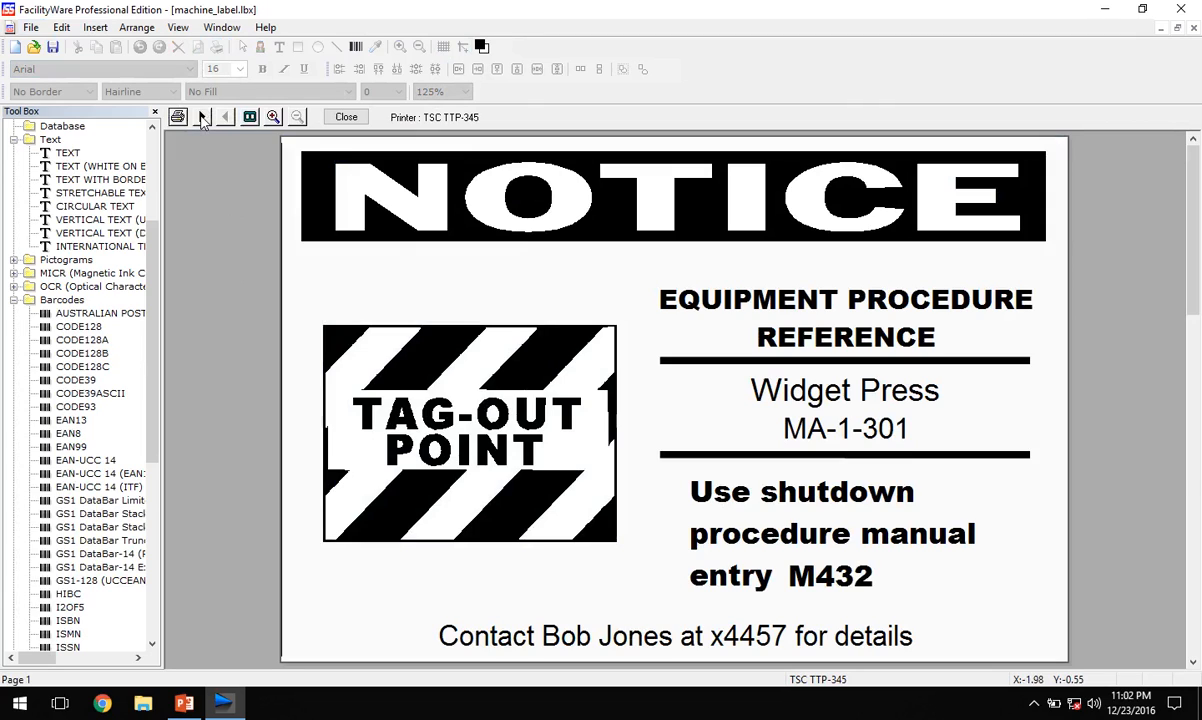
click(203, 118)
click(203, 118)
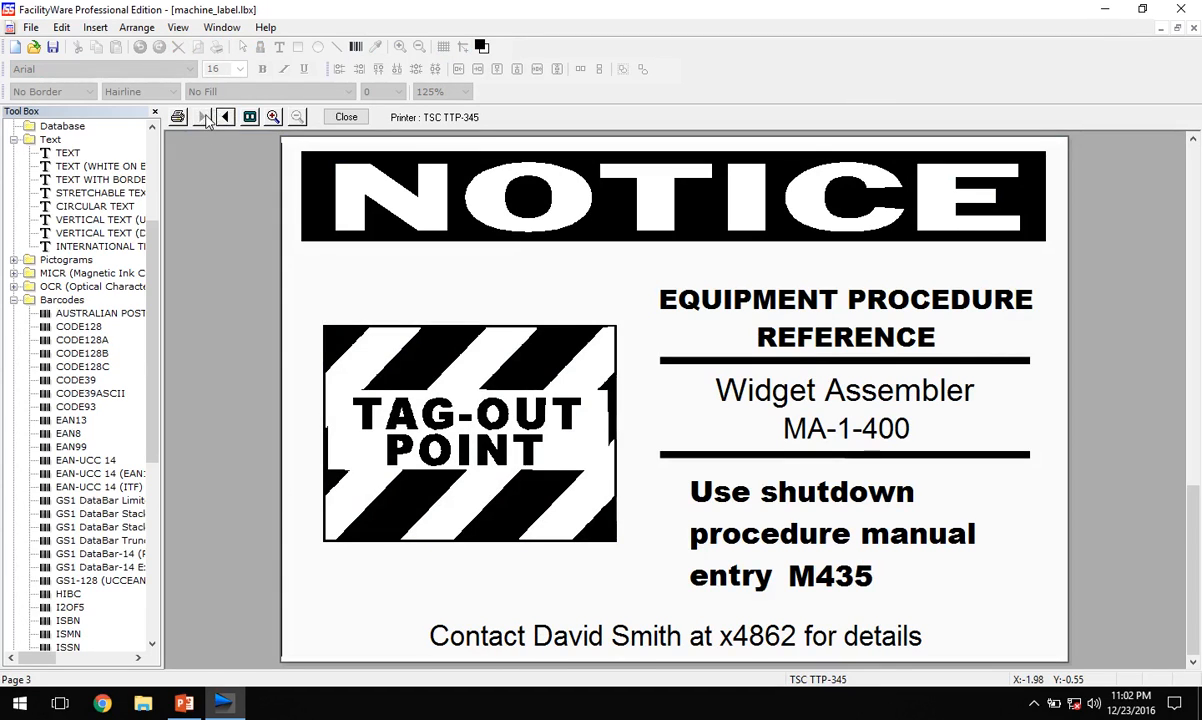
click(343, 118)
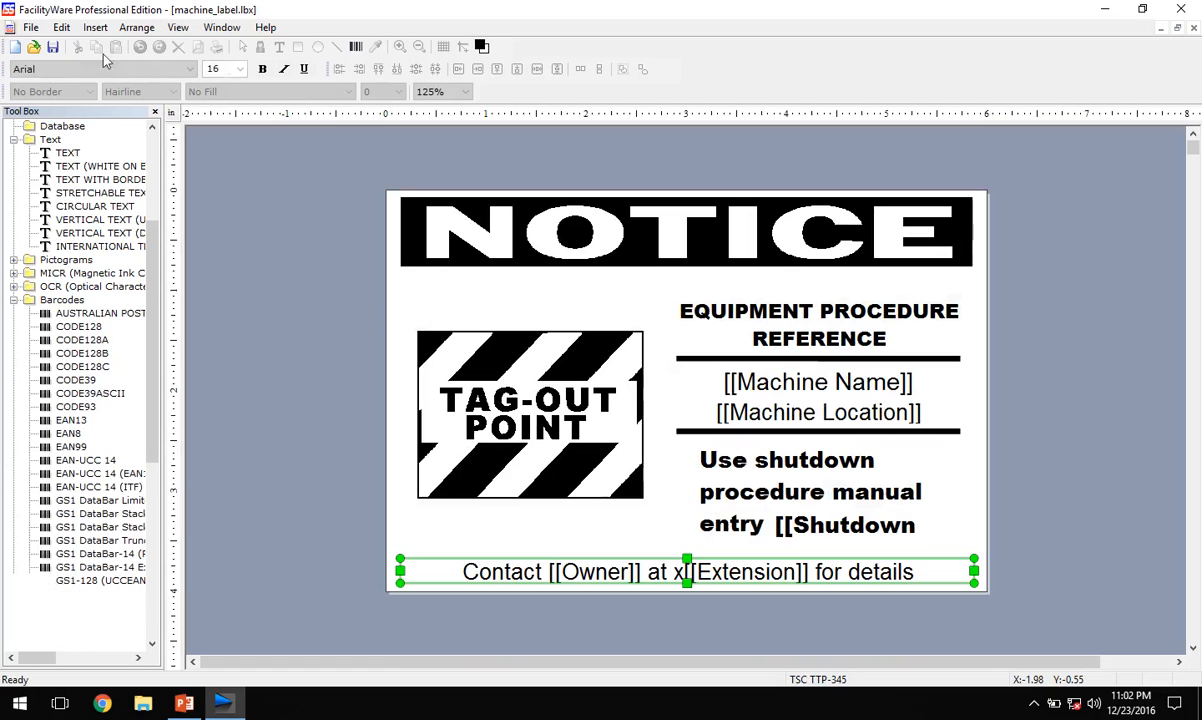
Check the print quantity and page range for the reduced record set, and close the print options without printing
click(33, 28)
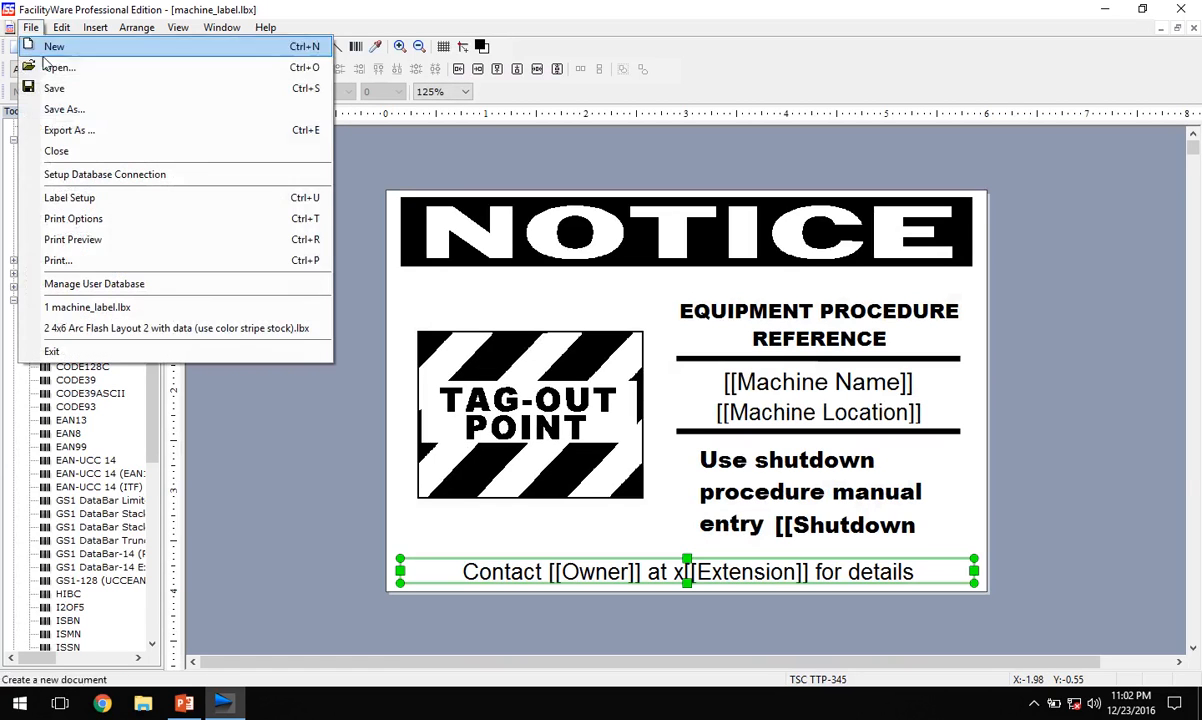
click(83, 262)
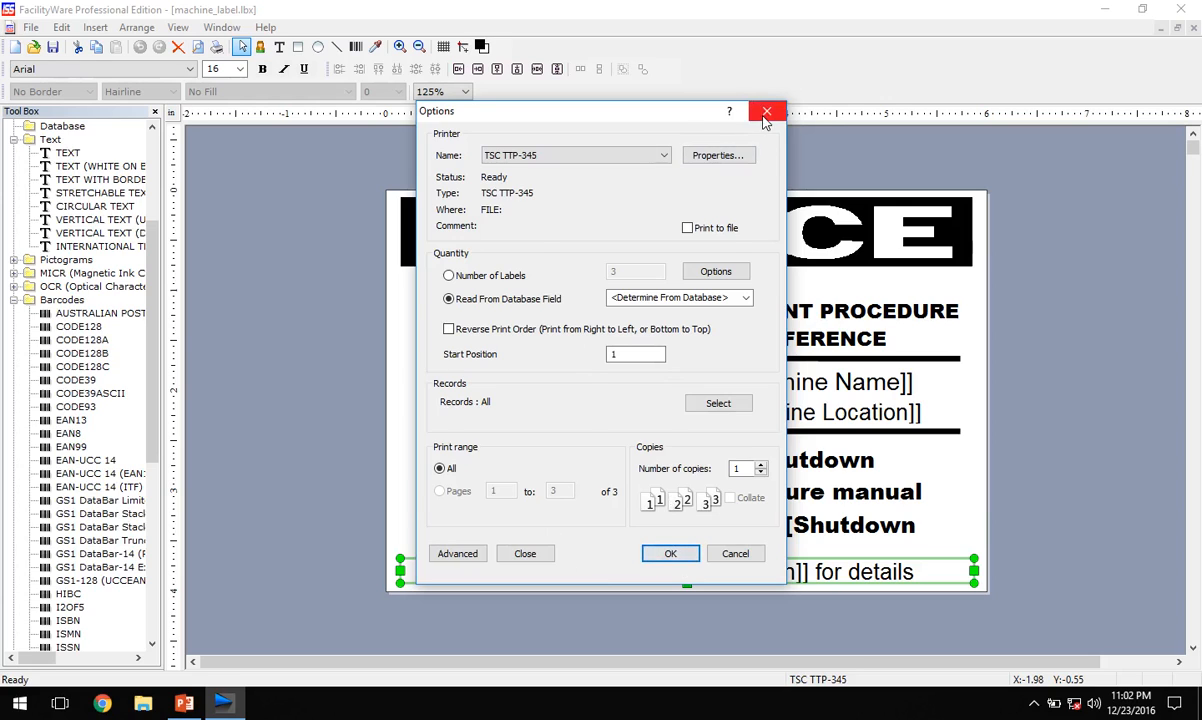
click(766, 111)
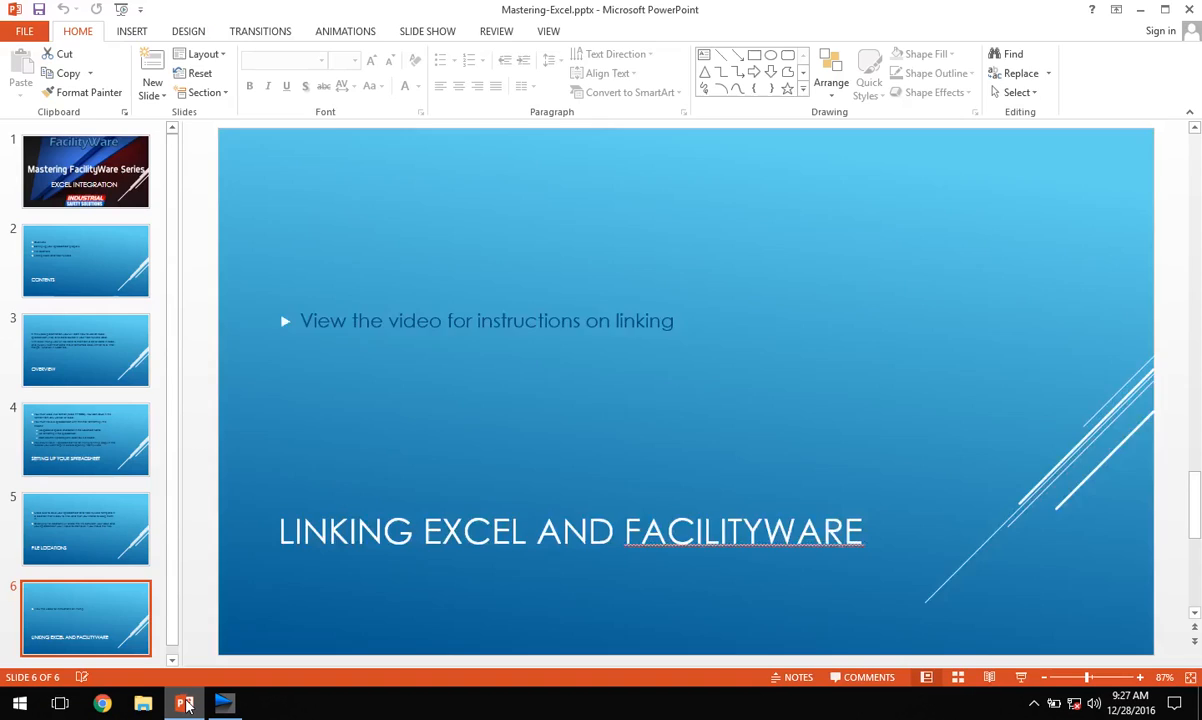
click(173, 636)
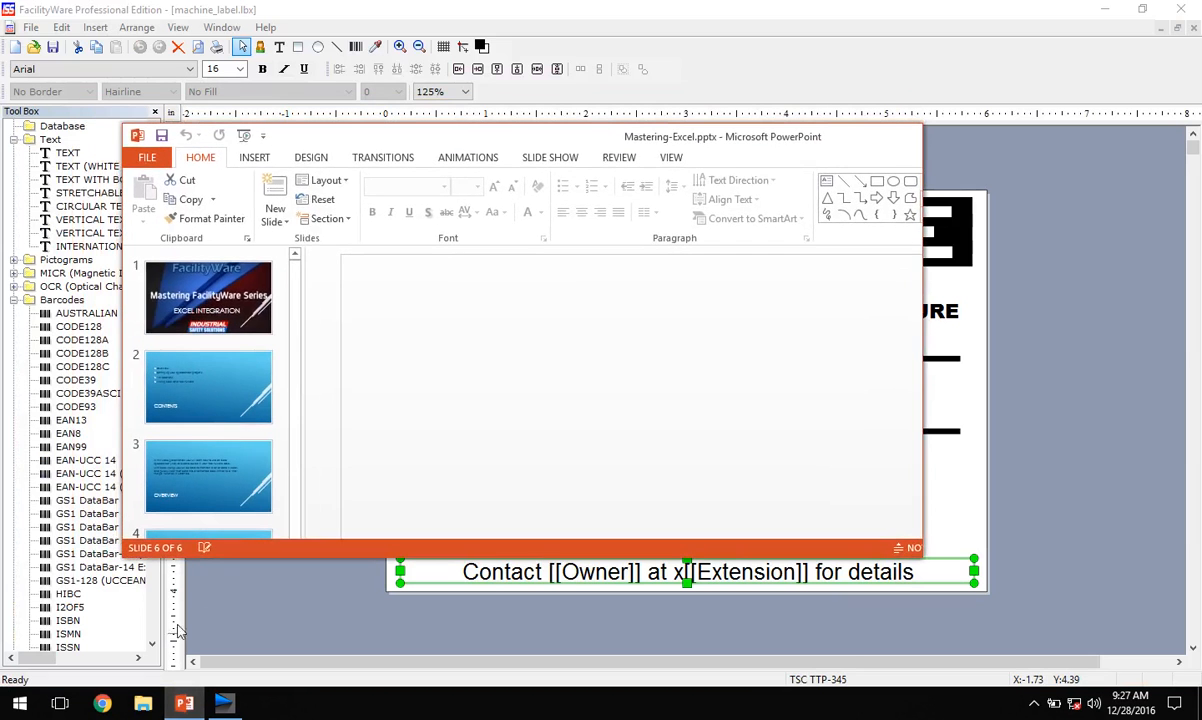
scroll(180, 468, down, 1)
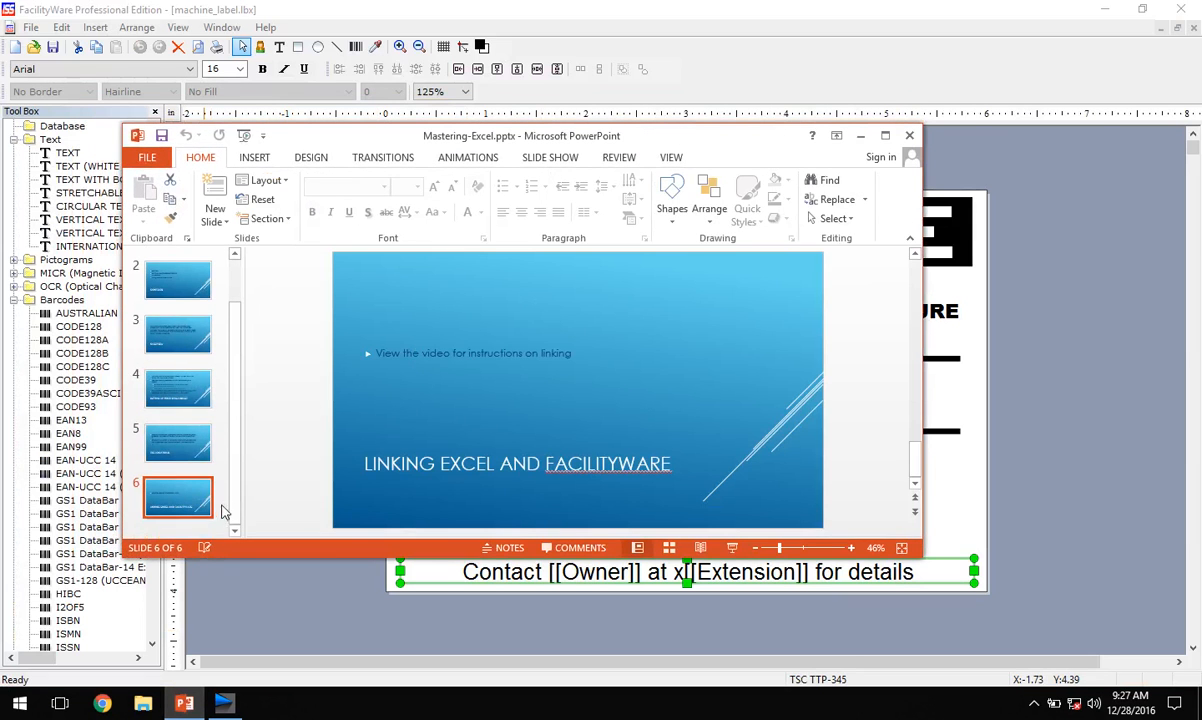
drag(234, 500, 232, 295)
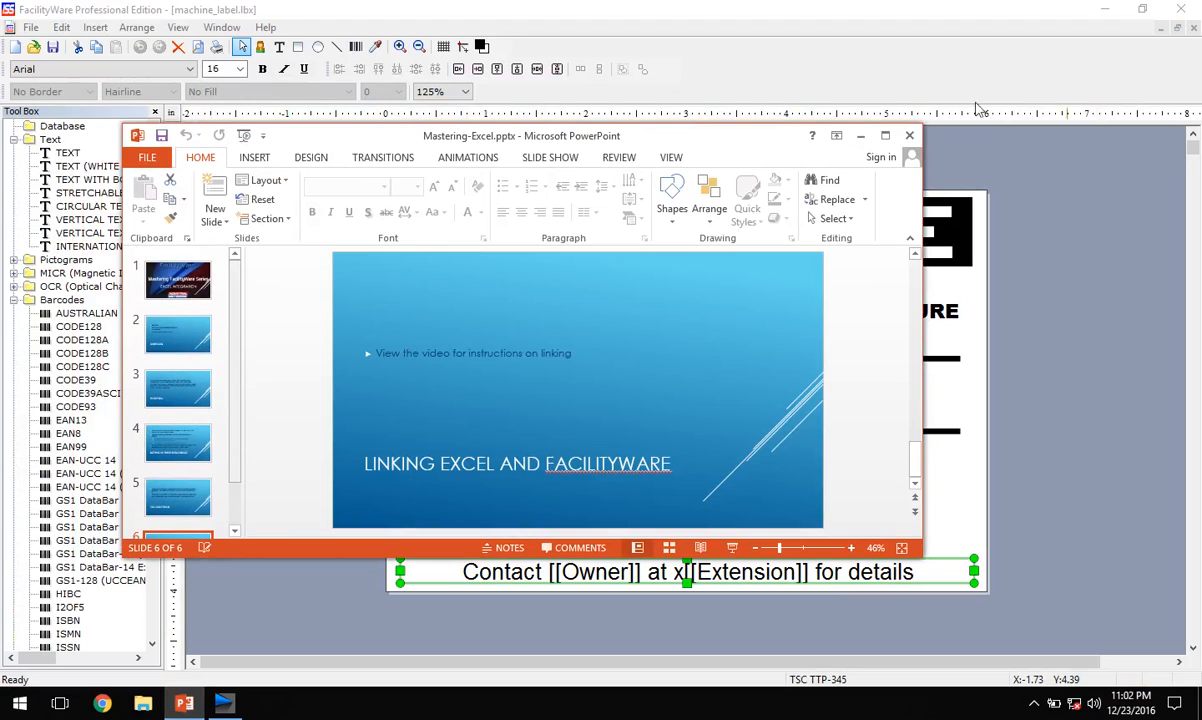
click(862, 136)
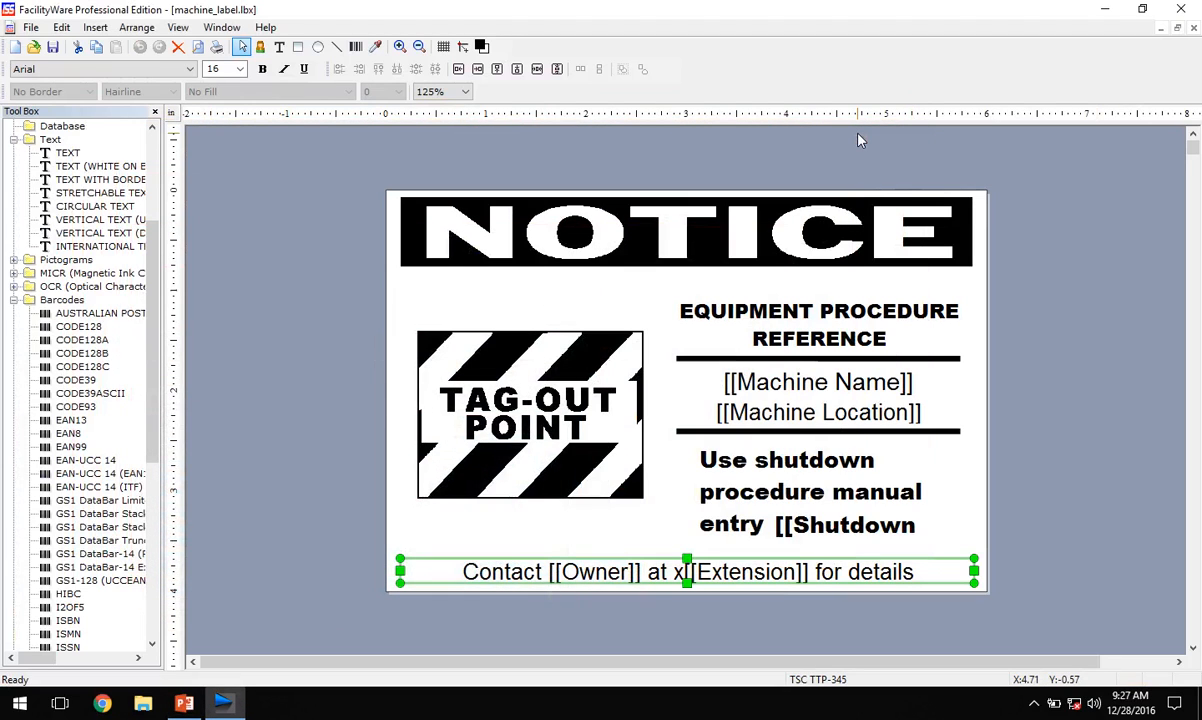